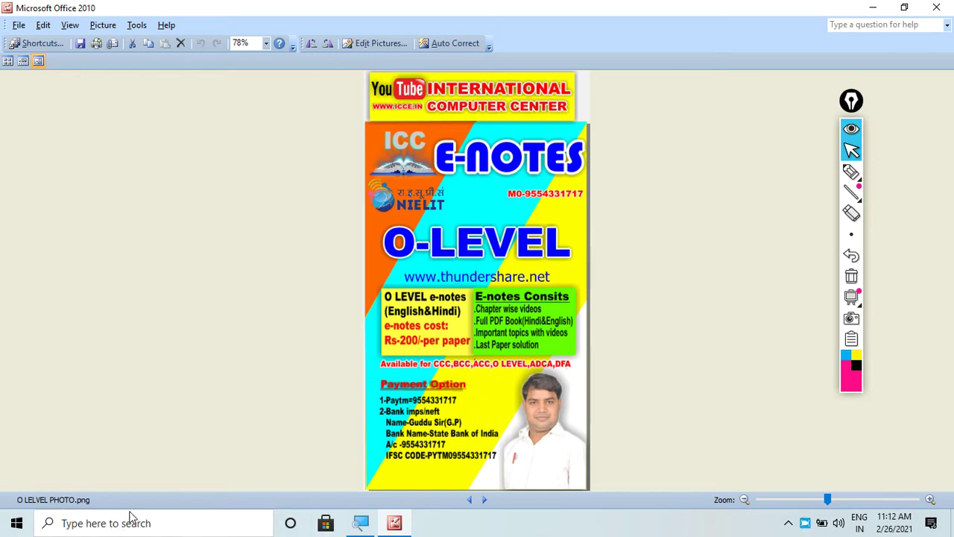
- Launch Microsoft Word with the winword command and display the page layout commands for the blank document
{"action": "key", "text": "super+r"}
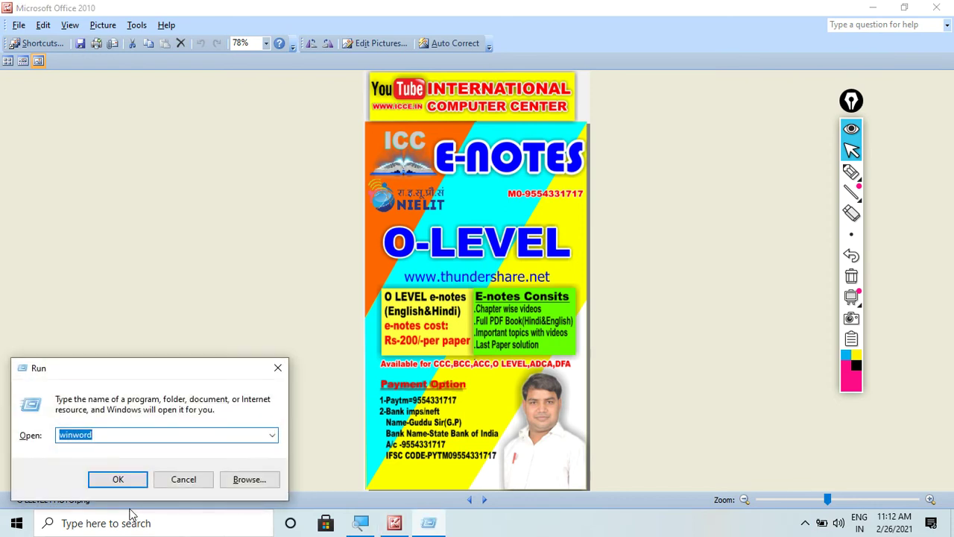
{"action": "key", "text": "Return"}
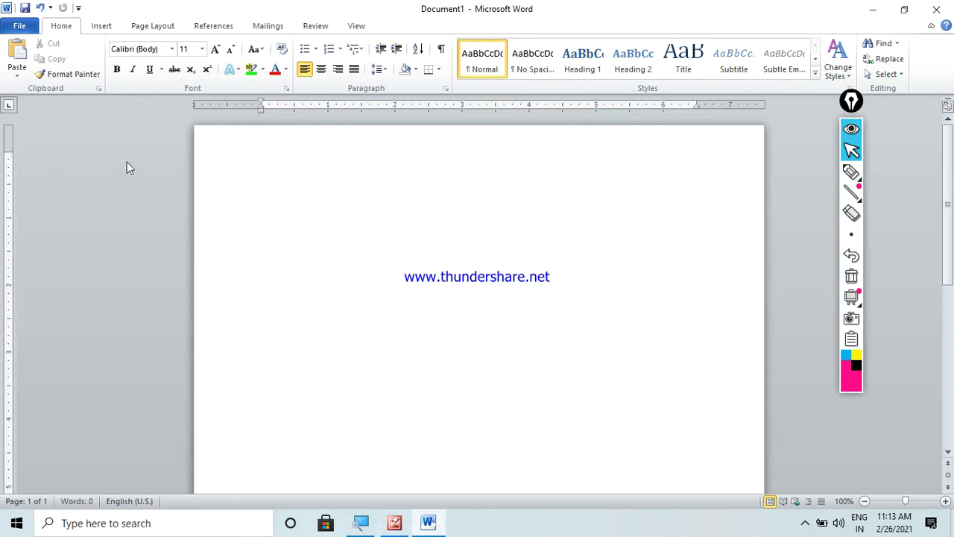
{"action": "left_click", "coordinate": [147, 30]}
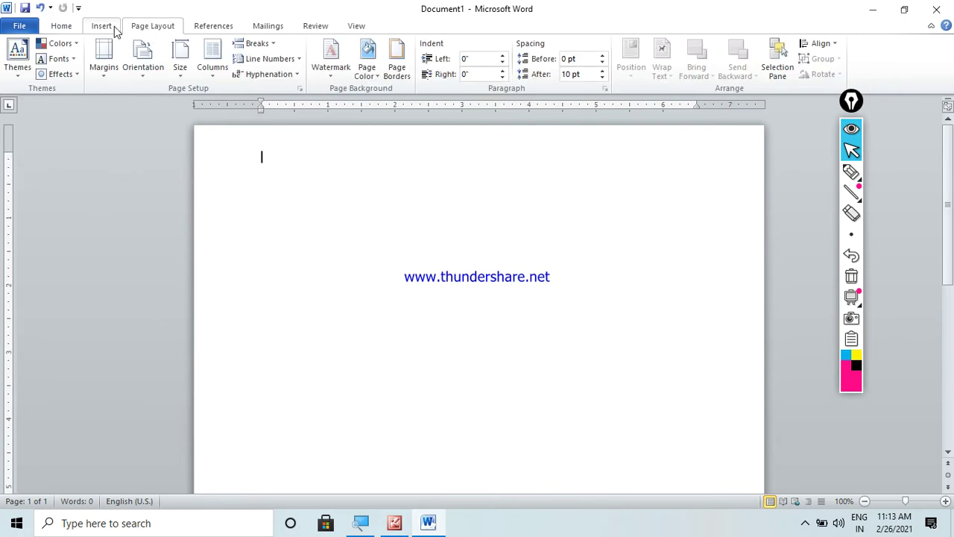
{"action": "left_click", "coordinate": [111, 27]}
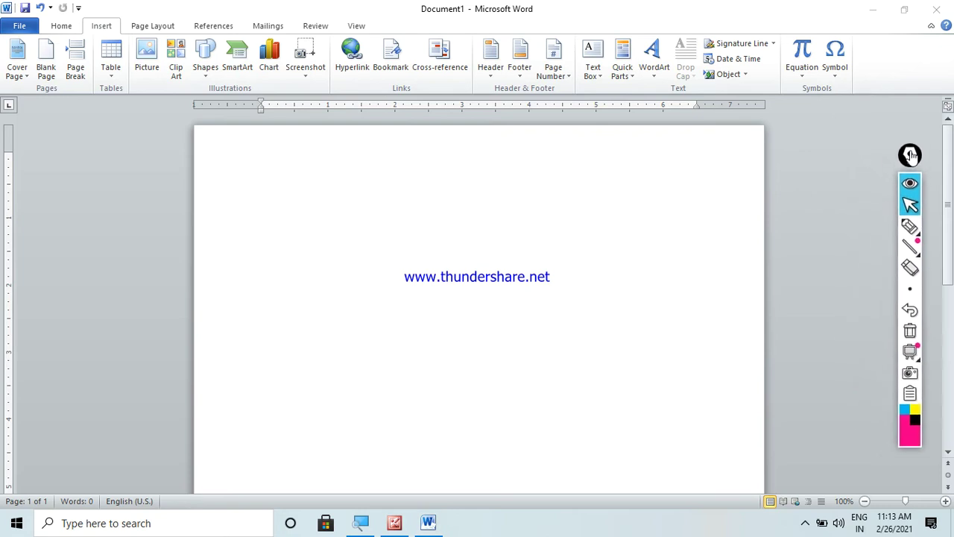
{"action": "left_click", "coordinate": [153, 27]}
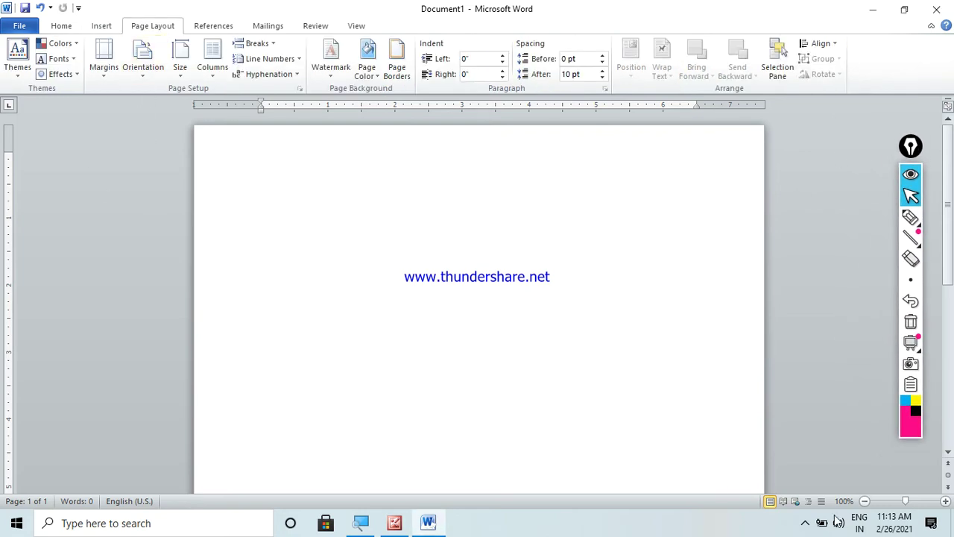
- Generate sample paragraphs in the blank document with =rand()
{"action": "left_click", "coordinate": [944, 502]}
{"action": "left_click", "coordinate": [945, 502]}
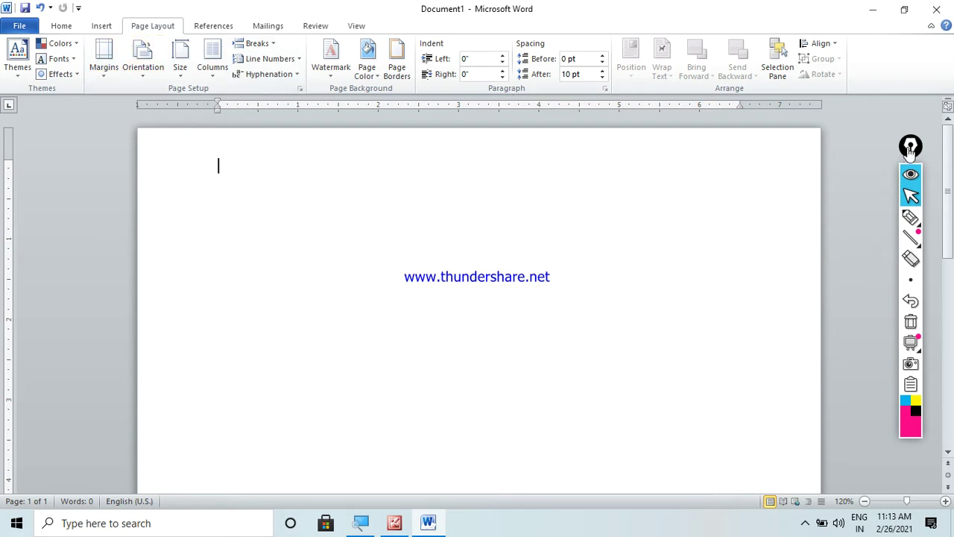
{"action": "left_click_drag", "start_coordinate": [910, 149], "coordinate": [914, 137]}
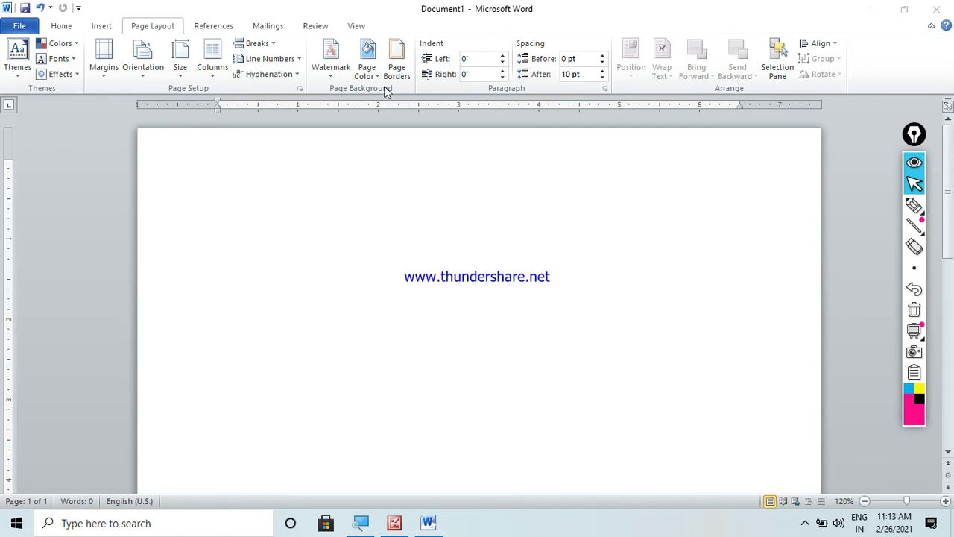
{"action": "left_click", "coordinate": [319, 214]}
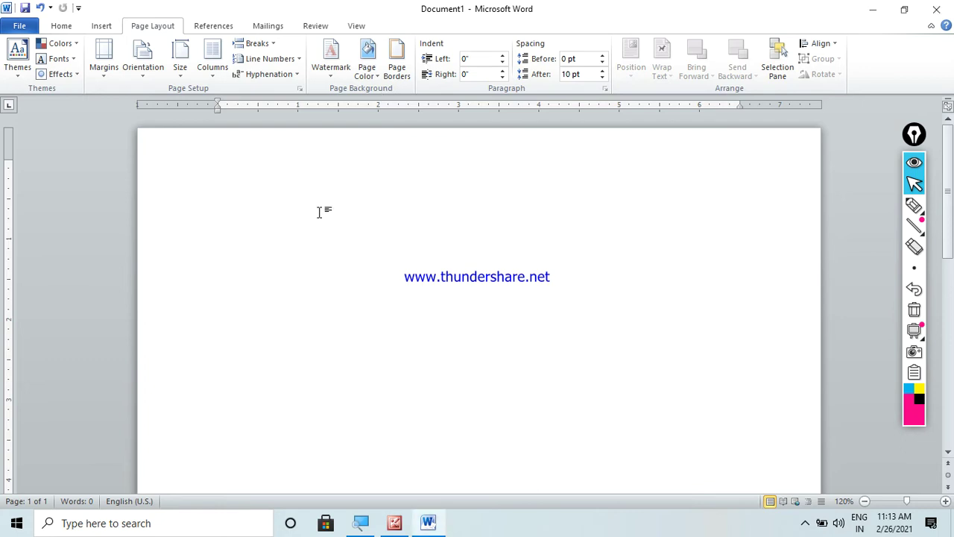
{"action": "type", "text": "=rand"}
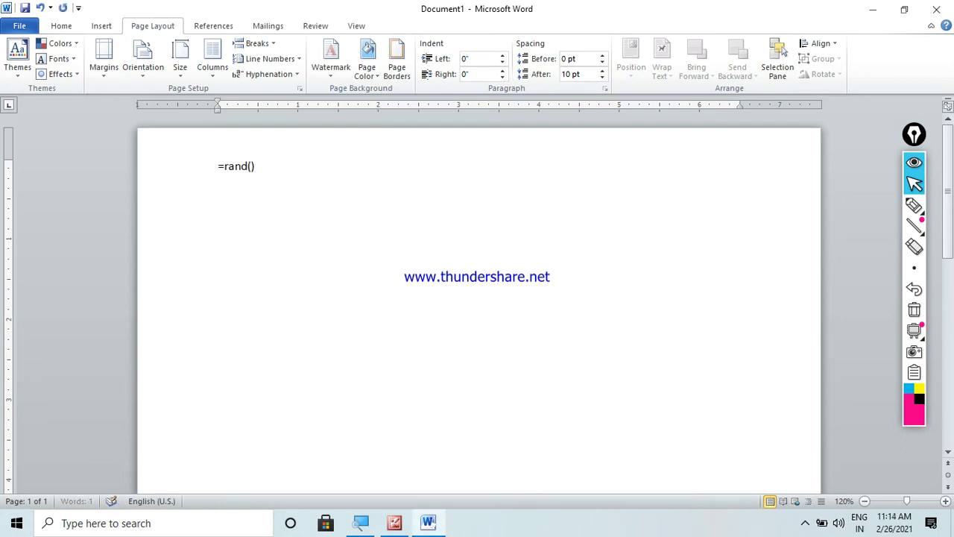
{"action": "type", "text": "()"}
{"action": "key", "text": "Return"}
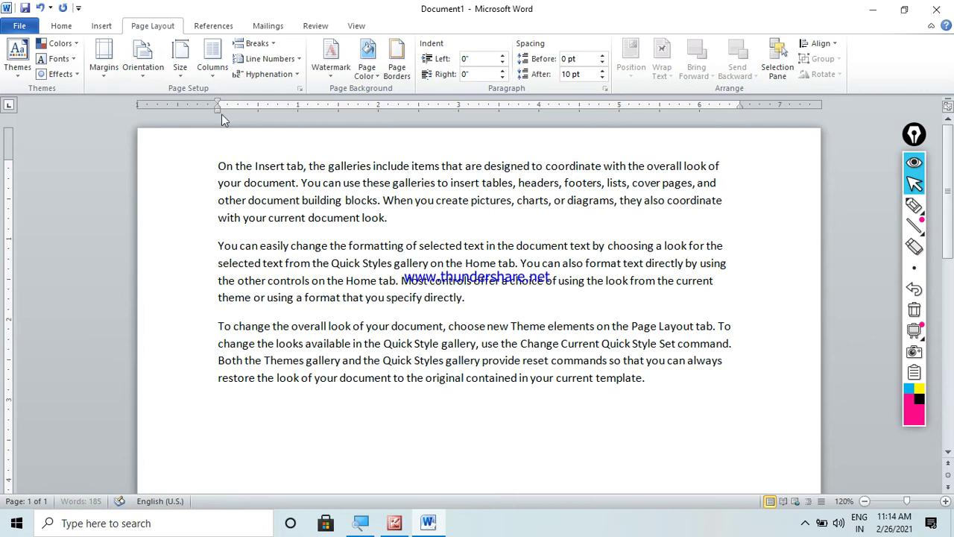
- Set the page color to the darker shade of the dark blue theme color
{"action": "left_click", "coordinate": [17, 61]}
{"action": "left_click", "coordinate": [367, 65]}
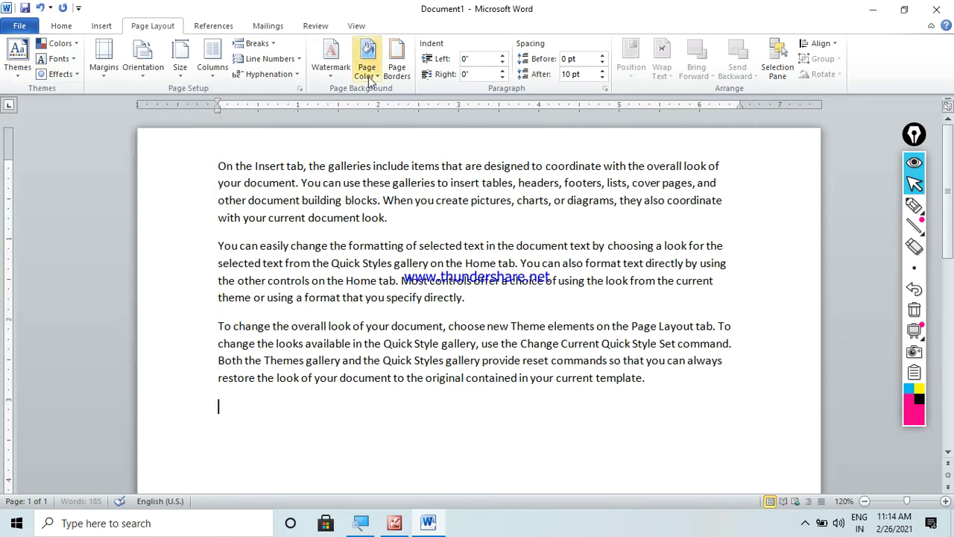
{"action": "left_click", "coordinate": [367, 66]}
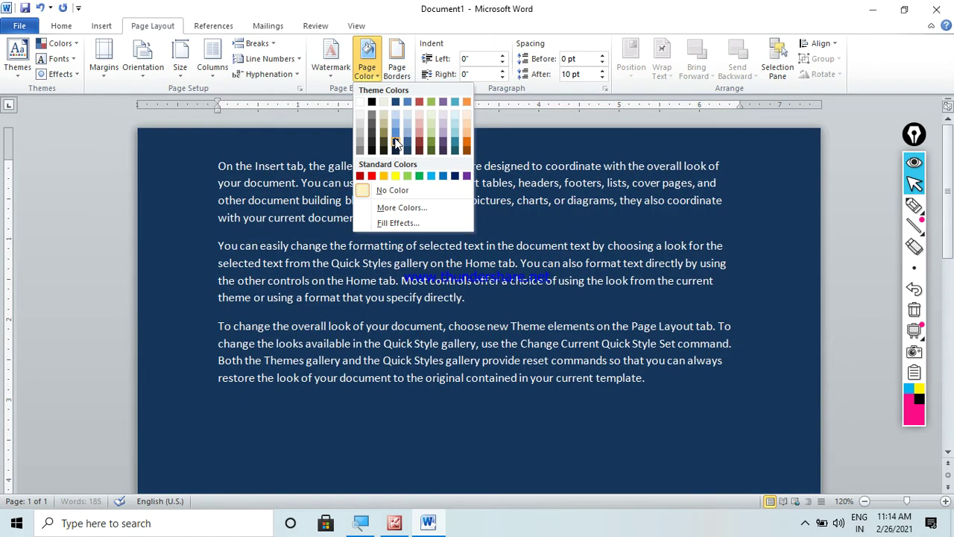
{"action": "left_click", "coordinate": [396, 143]}
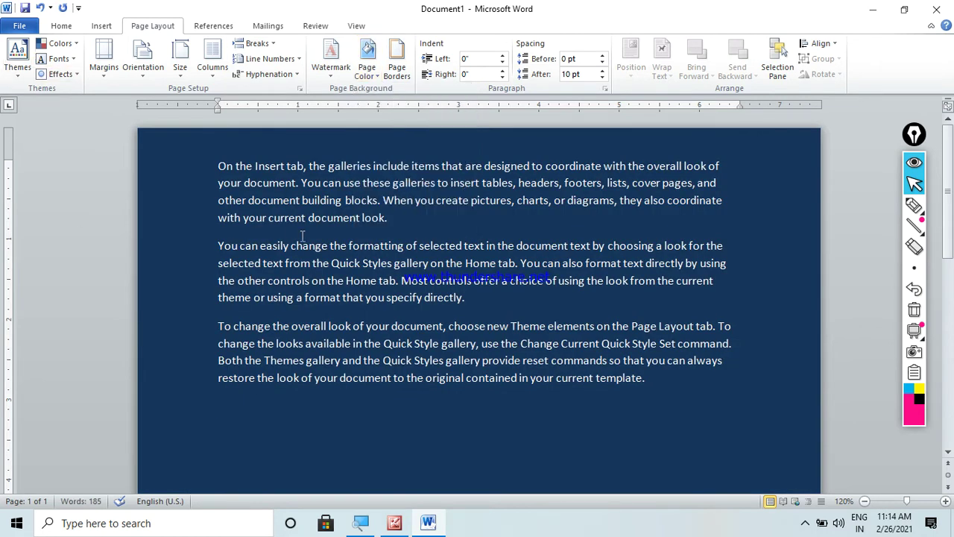
- Apply the built-in Grid theme to the document and view the available theme color sets
{"action": "left_click", "coordinate": [17, 75]}
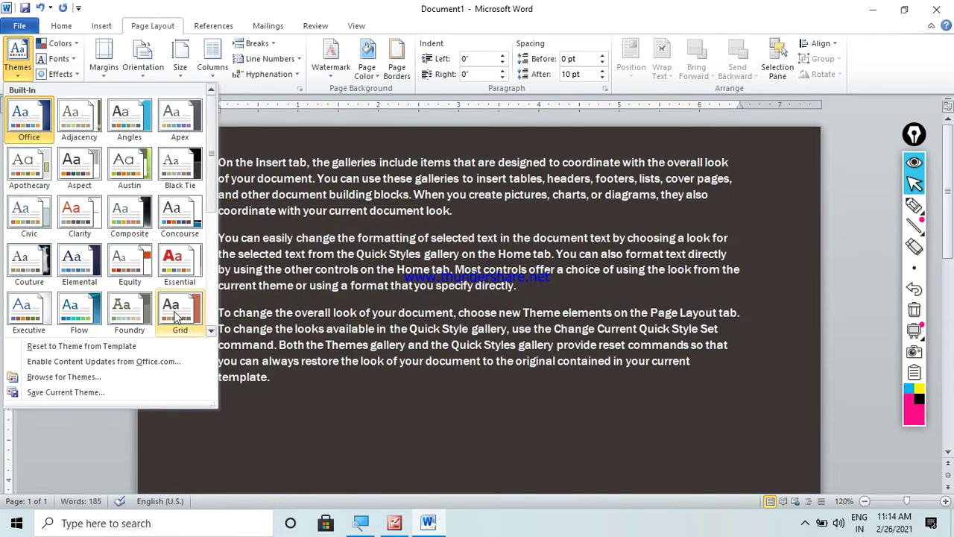
{"action": "left_click", "coordinate": [177, 317]}
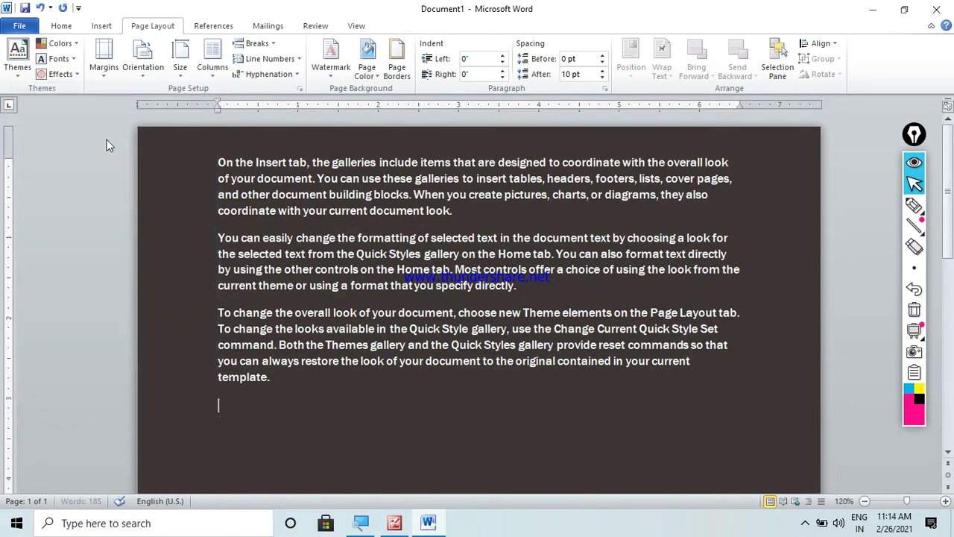
{"action": "left_click", "coordinate": [58, 43]}
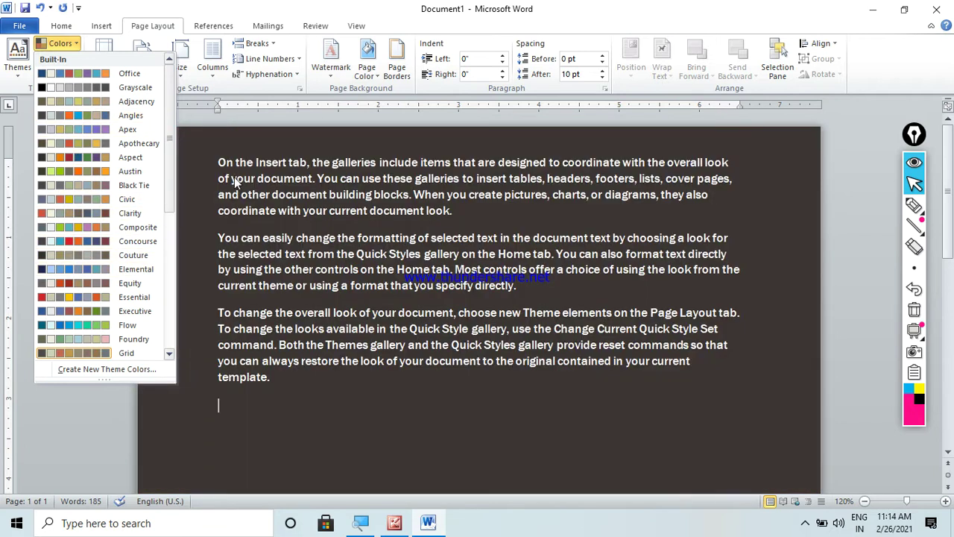
{"action": "left_click", "coordinate": [234, 176]}
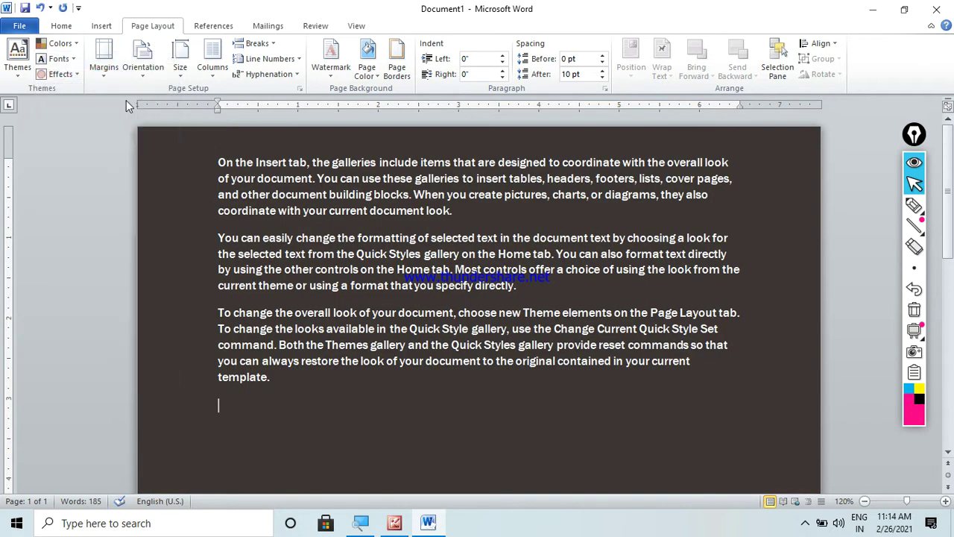
- Change the document's theme fonts to the Executive set, Century Gothic with Palatino Linotype
{"action": "left_click", "coordinate": [62, 74]}
{"action": "left_click", "coordinate": [71, 59]}
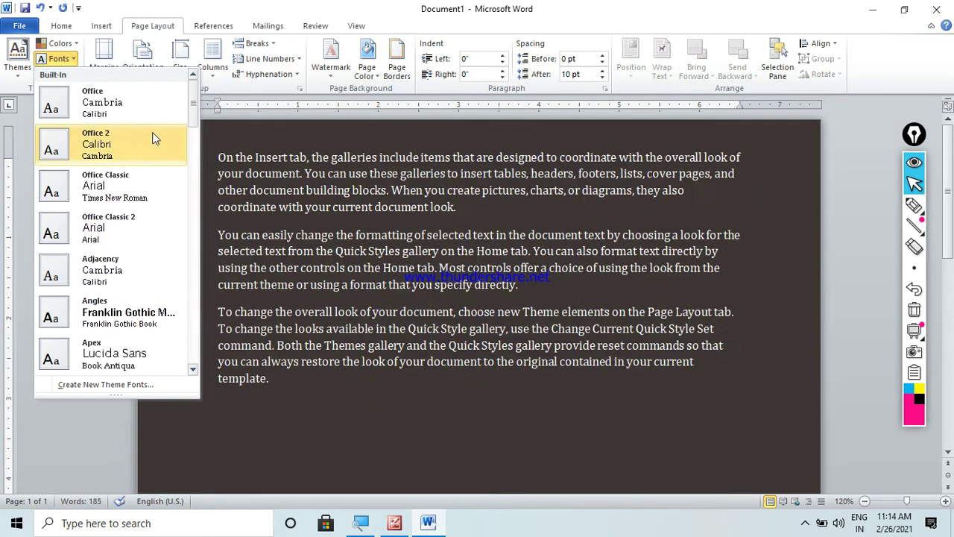
{"action": "scroll", "coordinate": [196, 119], "scroll_direction": "down", "scroll_amount": 1}
{"action": "left_click_drag", "start_coordinate": [195, 121], "coordinate": [189, 207]}
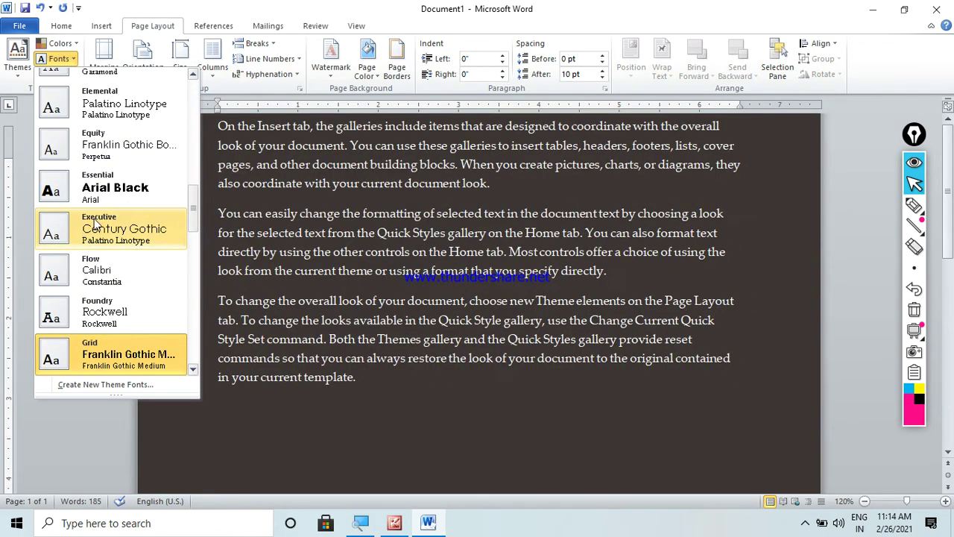
{"action": "left_click", "coordinate": [95, 223]}
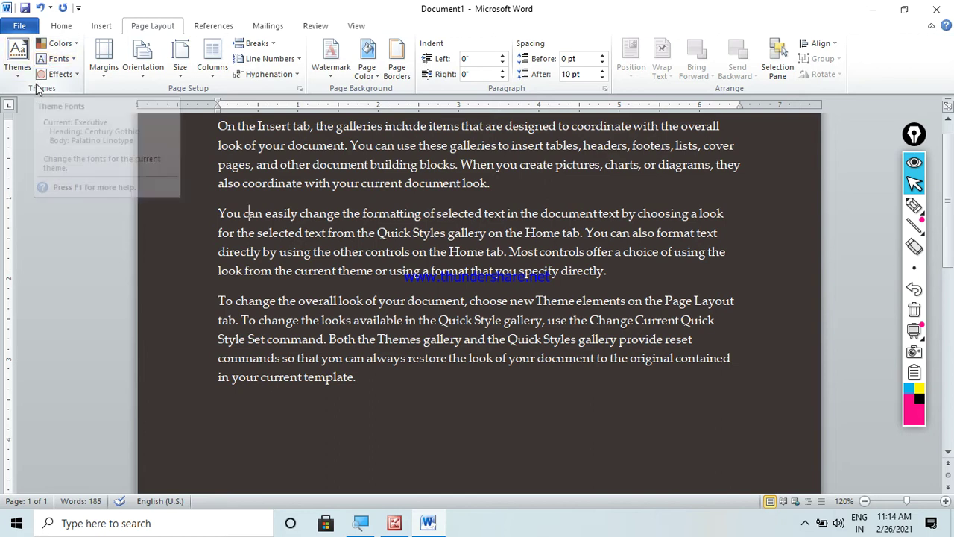
- Apply the built-in Equity theme effects to the document
{"action": "left_click", "coordinate": [46, 75]}
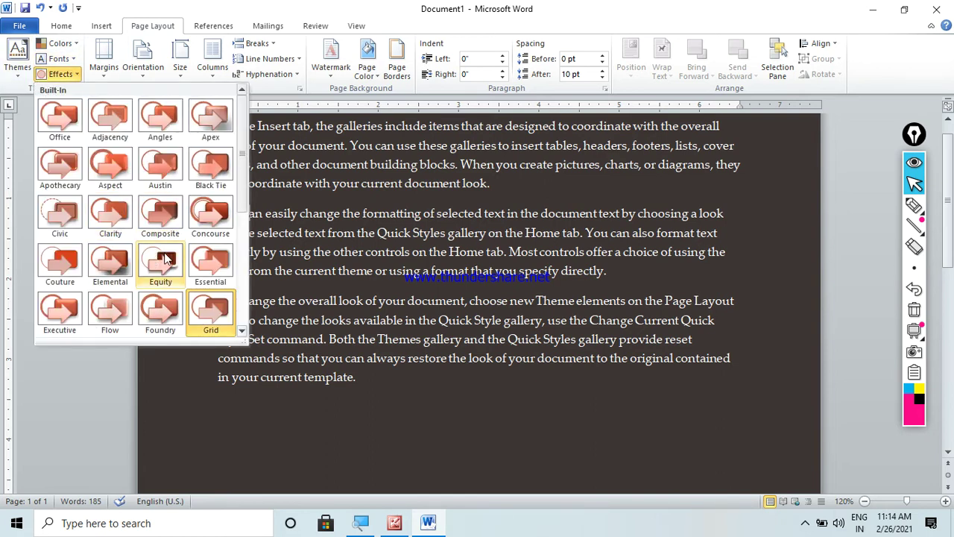
{"action": "left_click", "coordinate": [165, 258]}
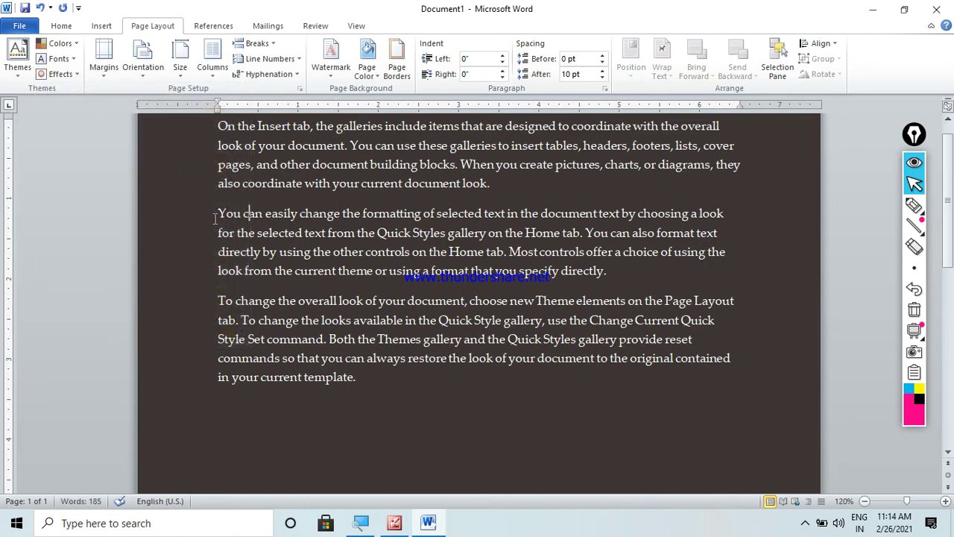
{"action": "double_click", "coordinate": [295, 216]}
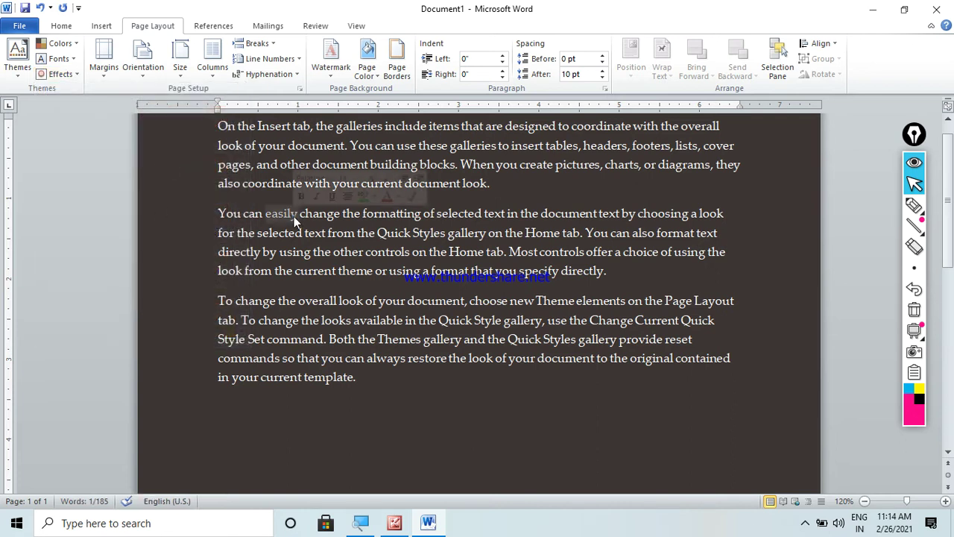
- Launch Microsoft Excel with the excel command to get a blank workbook
{"action": "key", "text": "super+r"}
{"action": "type", "text": "e"}
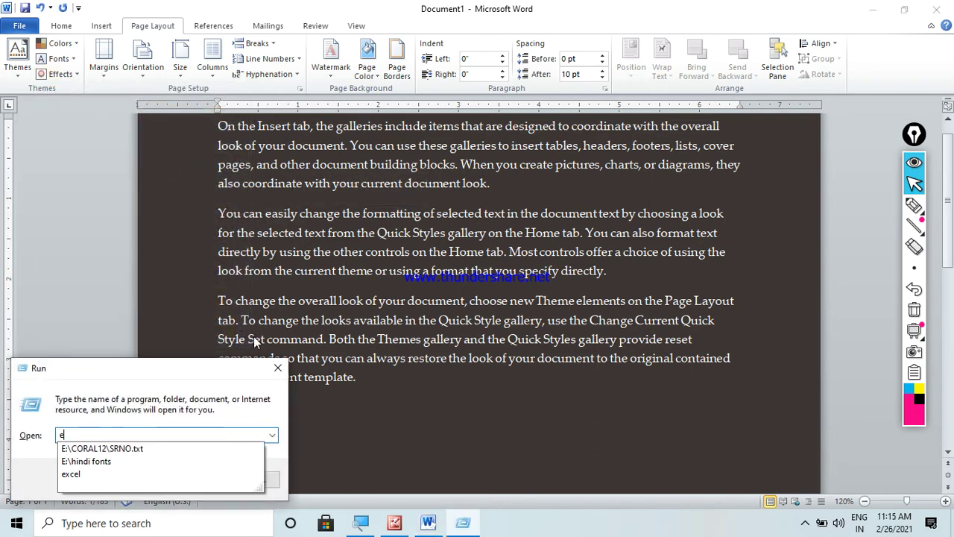
{"action": "type", "text": "xcel"}
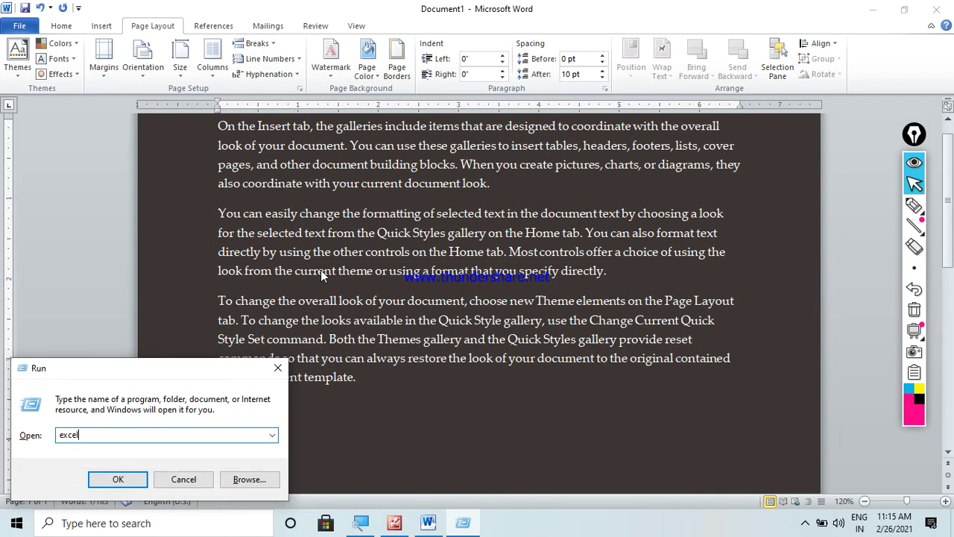
{"action": "left_click", "coordinate": [143, 480]}
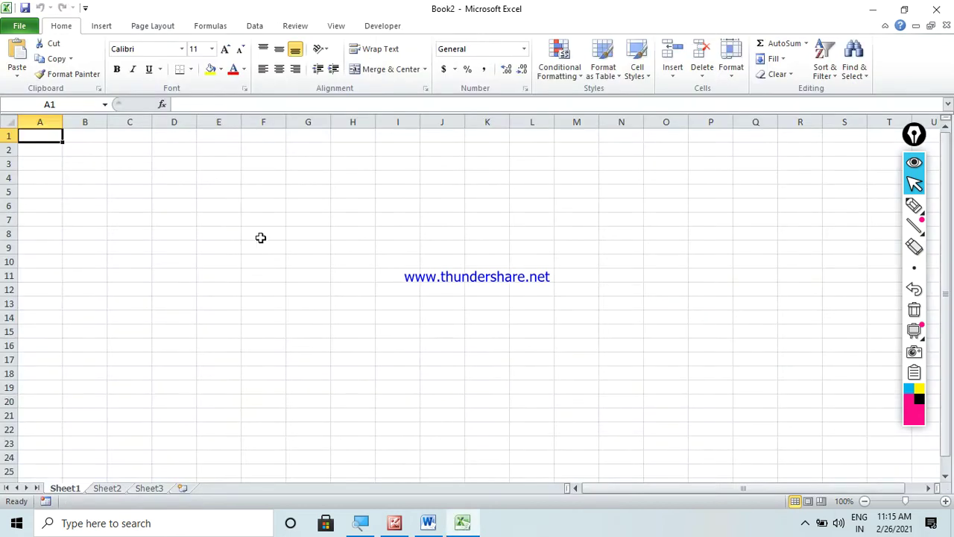
- Draw an oval about 3.05" high and 3.27" wide on Sheet1 and give it the glossy orange preset shape style
{"action": "left_click", "coordinate": [106, 30]}
{"action": "left_click", "coordinate": [153, 70]}
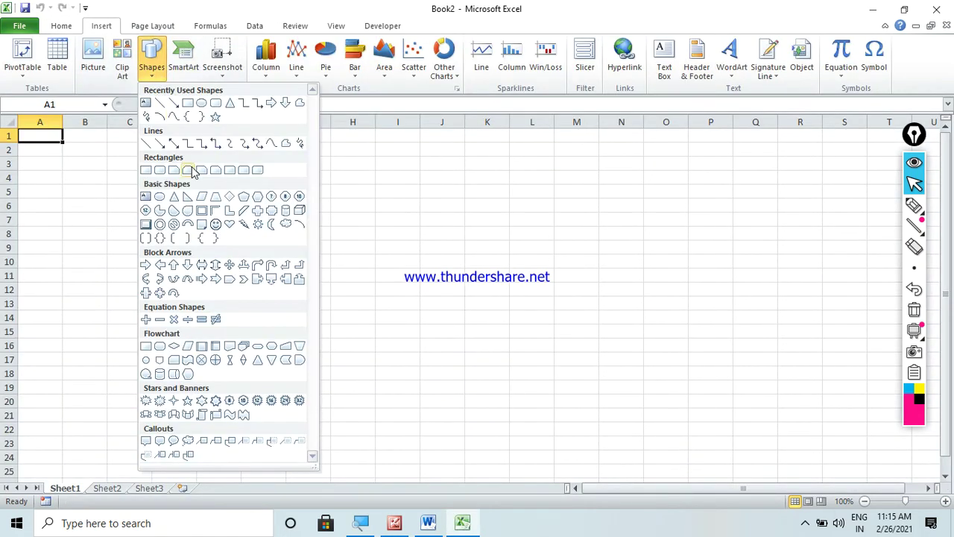
{"action": "left_click", "coordinate": [201, 103]}
{"action": "left_click_drag", "start_coordinate": [213, 202], "coordinate": [433, 407]}
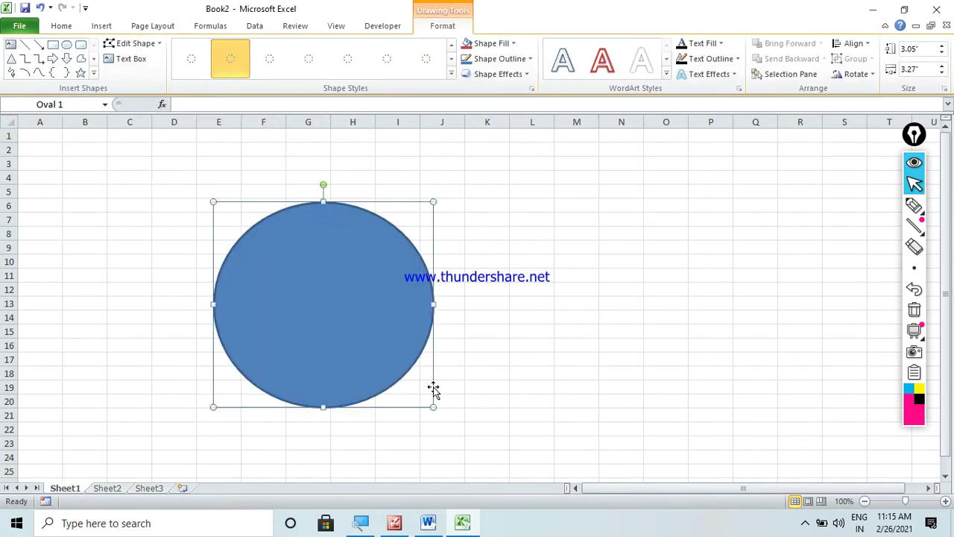
{"action": "left_click", "coordinate": [451, 73]}
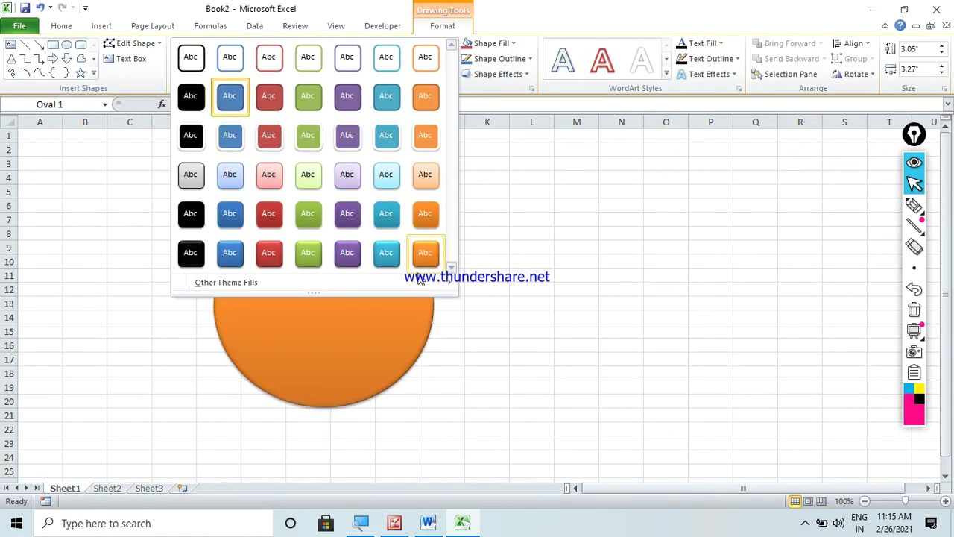
{"action": "left_click", "coordinate": [421, 266]}
- Preview the built-in theme effects on the orange oval without applying any of them
{"action": "left_click", "coordinate": [157, 28]}
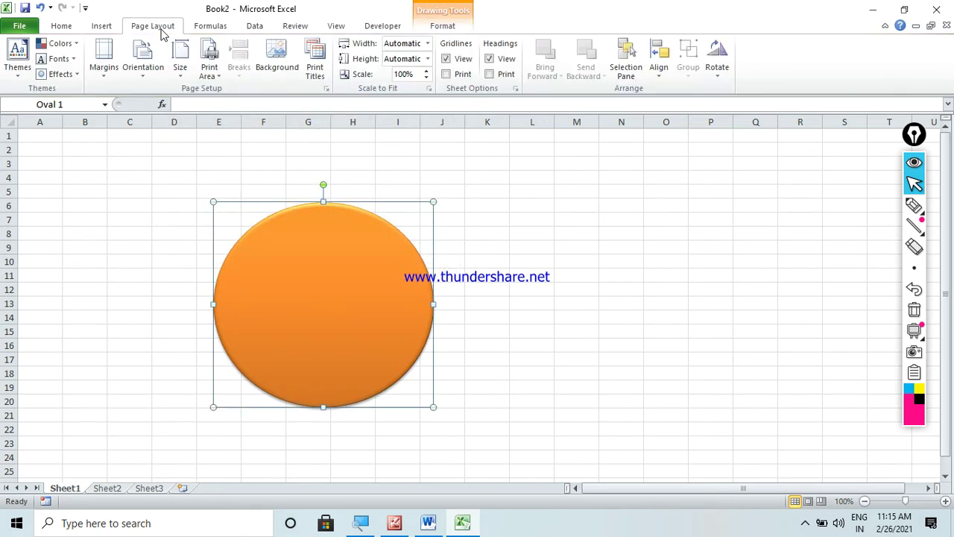
{"action": "left_click", "coordinate": [48, 76]}
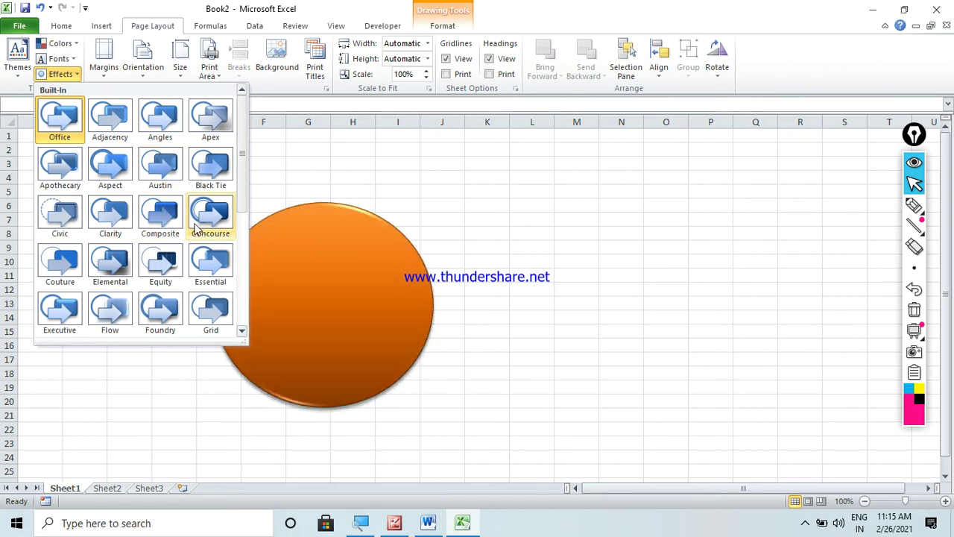
{"action": "left_click", "coordinate": [337, 181]}
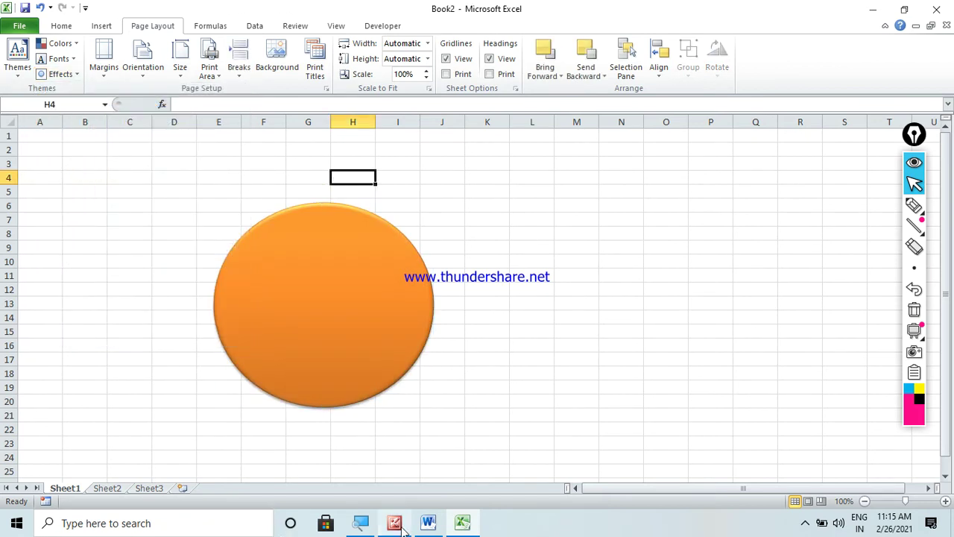
- Switch back to the Word document and apply the Narrow margins preset to the page
{"action": "left_click", "coordinate": [429, 523]}
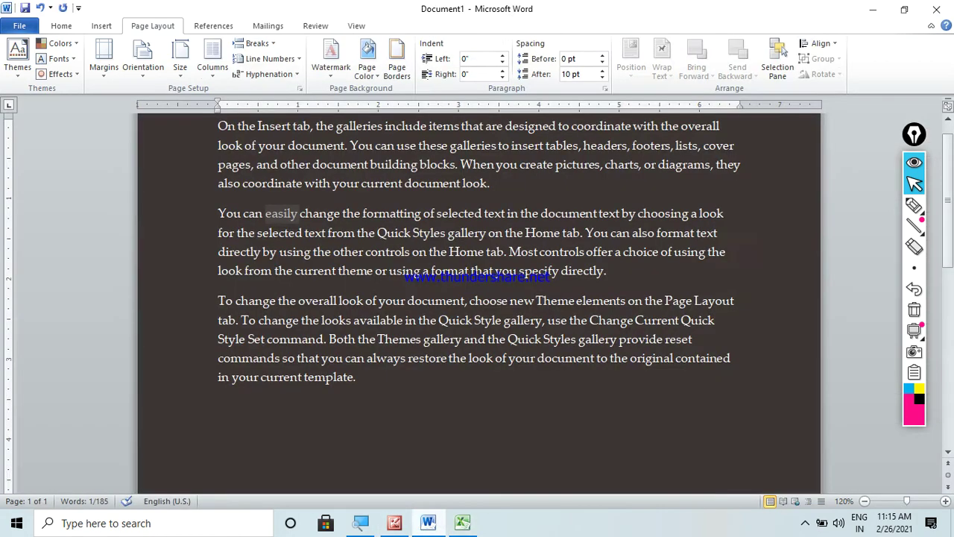
{"action": "left_click", "coordinate": [264, 214]}
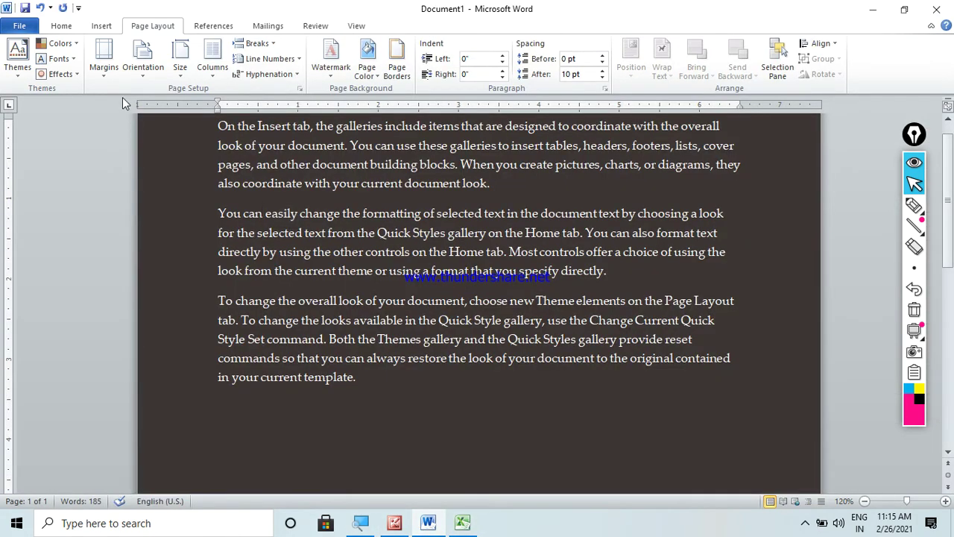
{"action": "left_click", "coordinate": [108, 78]}
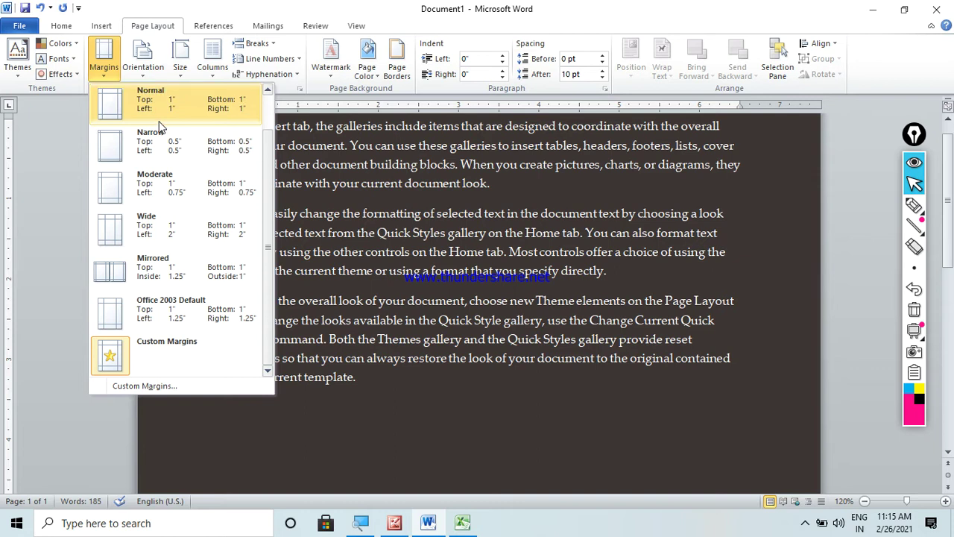
{"action": "left_click", "coordinate": [156, 148]}
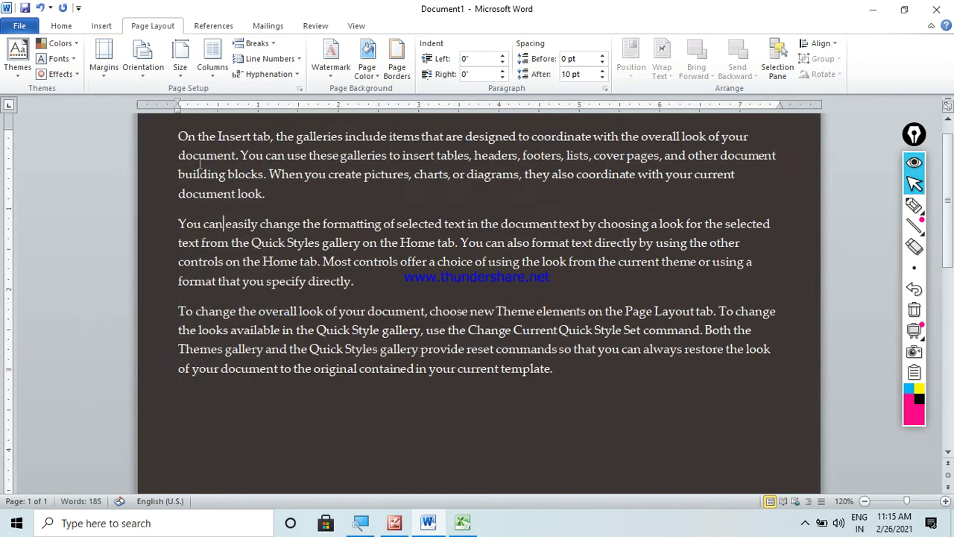
- Apply the Wide margins preset with 2" left and right margins to the document
{"action": "left_click", "coordinate": [136, 73]}
{"action": "left_click", "coordinate": [112, 77]}
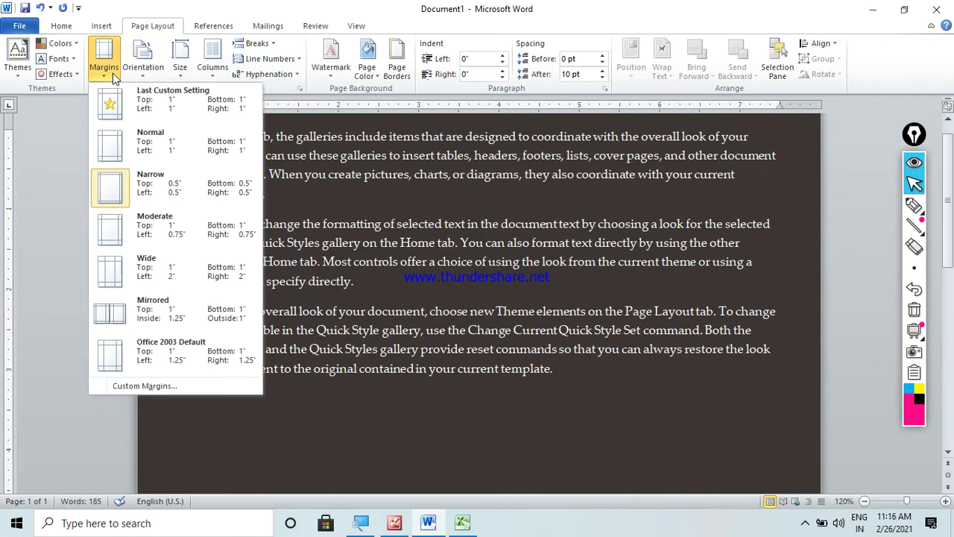
{"action": "left_click", "coordinate": [173, 278]}
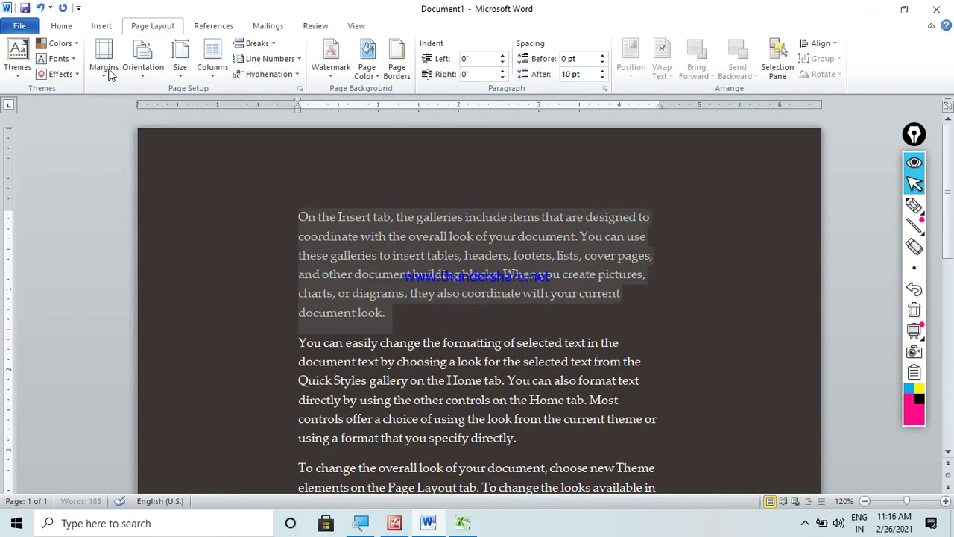
- Apply the Normal margins preset with 1" on all sides and dismiss the Page Setup dialog
{"action": "left_click", "coordinate": [106, 75]}
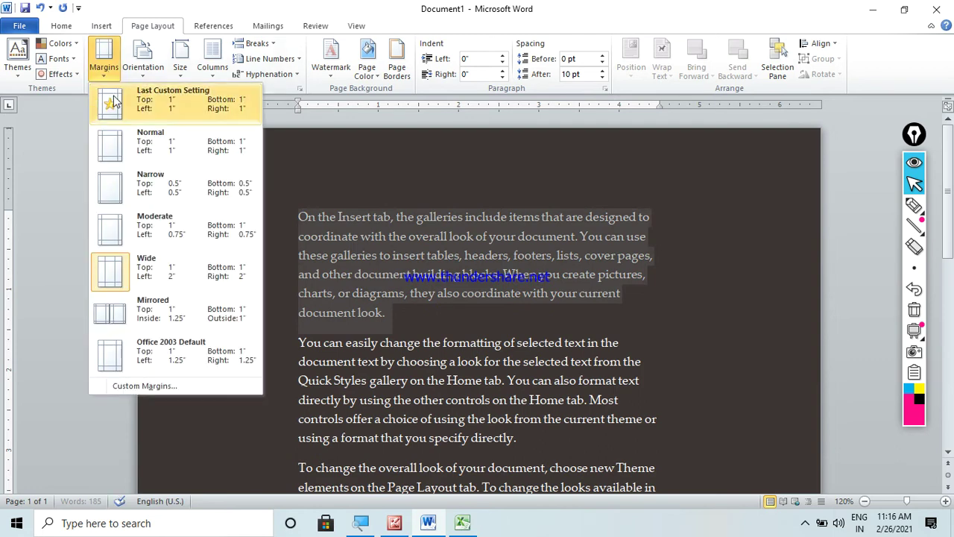
{"action": "left_click", "coordinate": [129, 143]}
{"action": "double_click", "coordinate": [129, 144]}
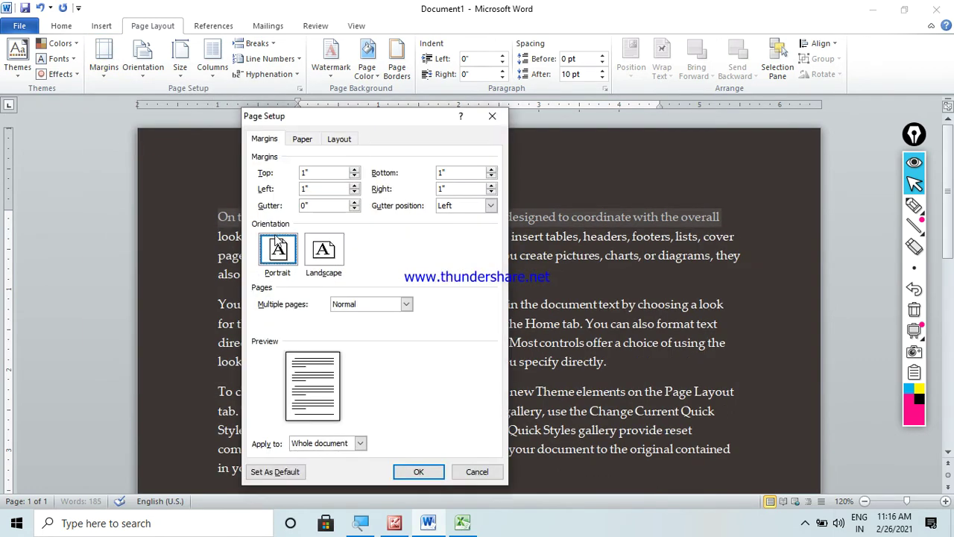
{"action": "left_click", "coordinate": [492, 116]}
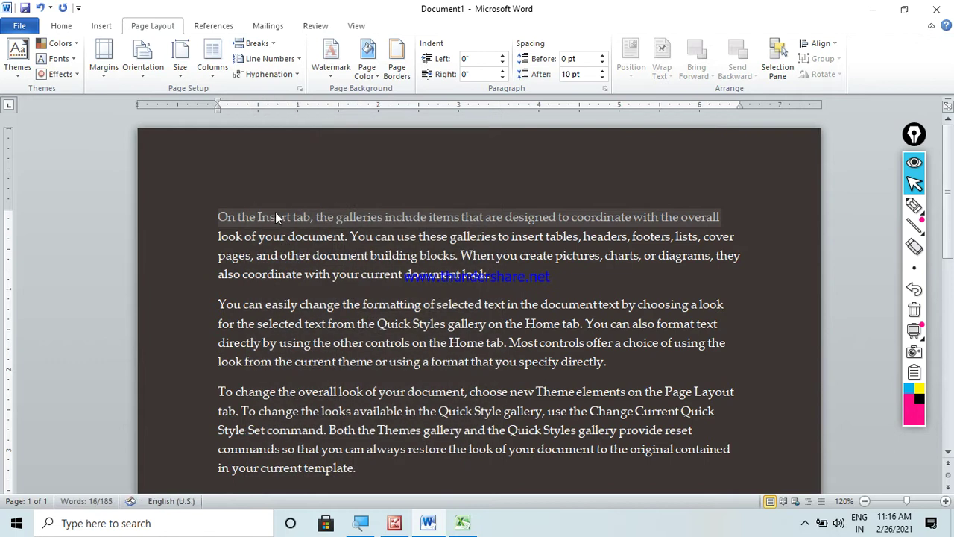
- Open the custom margins settings, move the dialog up off the text, and examine the top, bottom, left and right margin values
{"action": "left_click", "coordinate": [108, 71]}
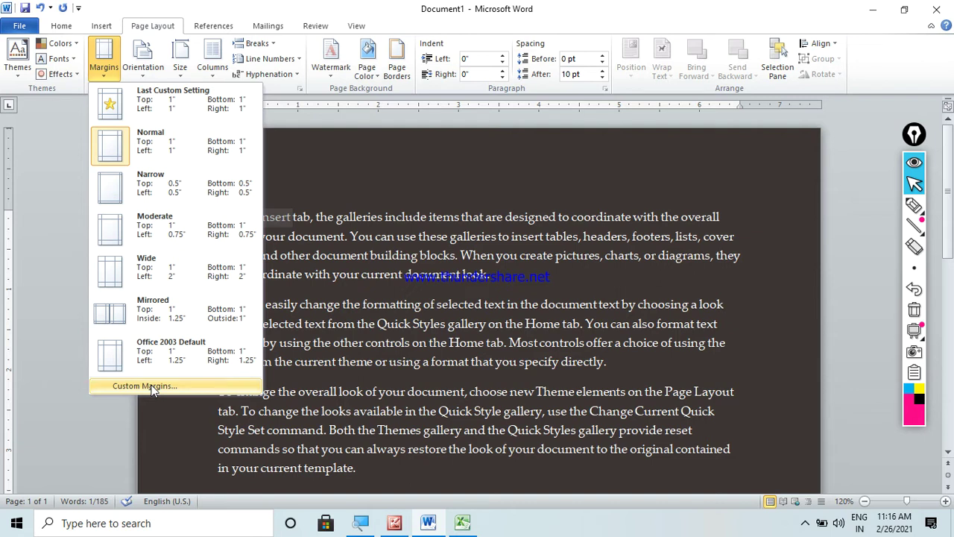
{"action": "left_click", "coordinate": [153, 387]}
{"action": "left_click_drag", "start_coordinate": [317, 126], "coordinate": [455, 32]}
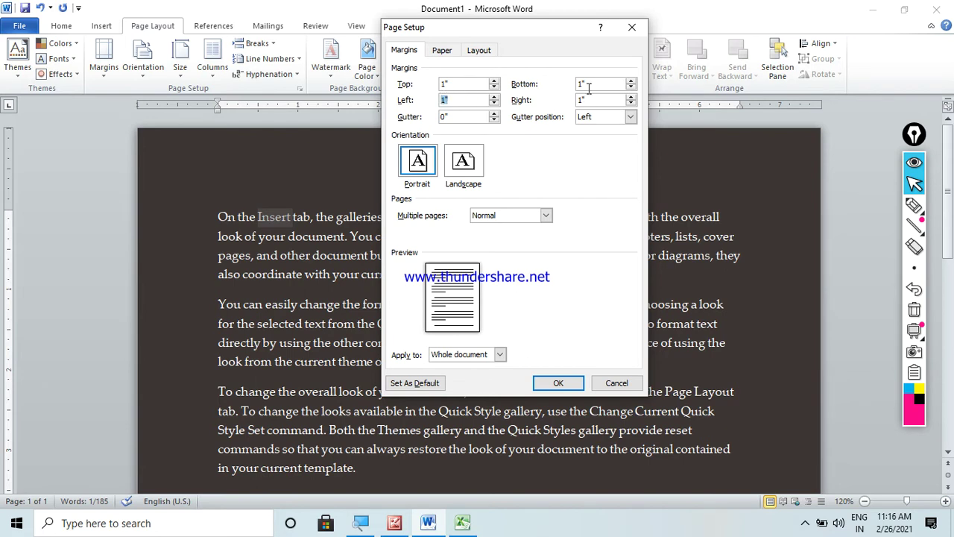
{"action": "left_click_drag", "start_coordinate": [589, 84], "coordinate": [576, 84]}
{"action": "left_click", "coordinate": [586, 100]}
{"action": "double_click", "coordinate": [580, 84]}
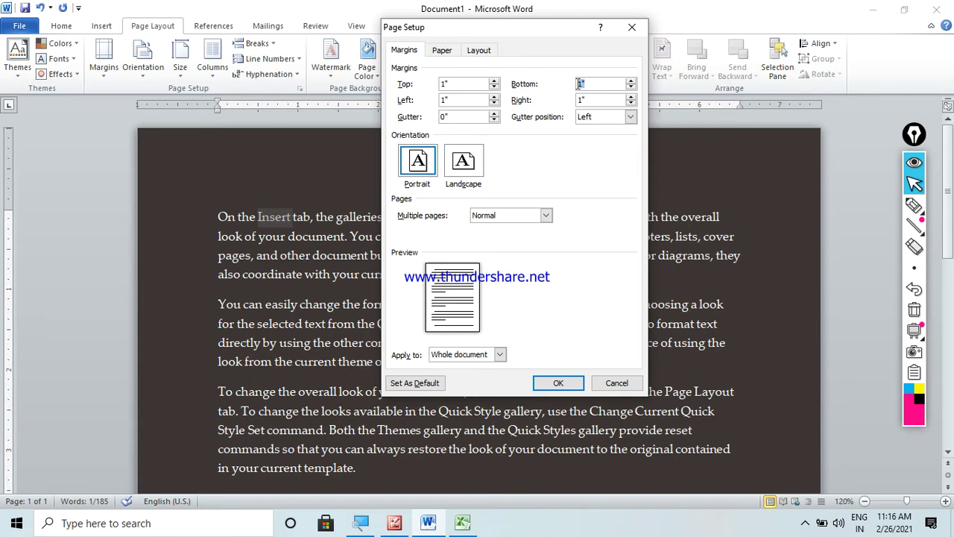
{"action": "double_click", "coordinate": [448, 99]}
{"action": "double_click", "coordinate": [443, 84]}
- Outline the page preview in the Page Setup dialog with a pink rectangle using the annotation pen
{"action": "left_click", "coordinate": [914, 207]}
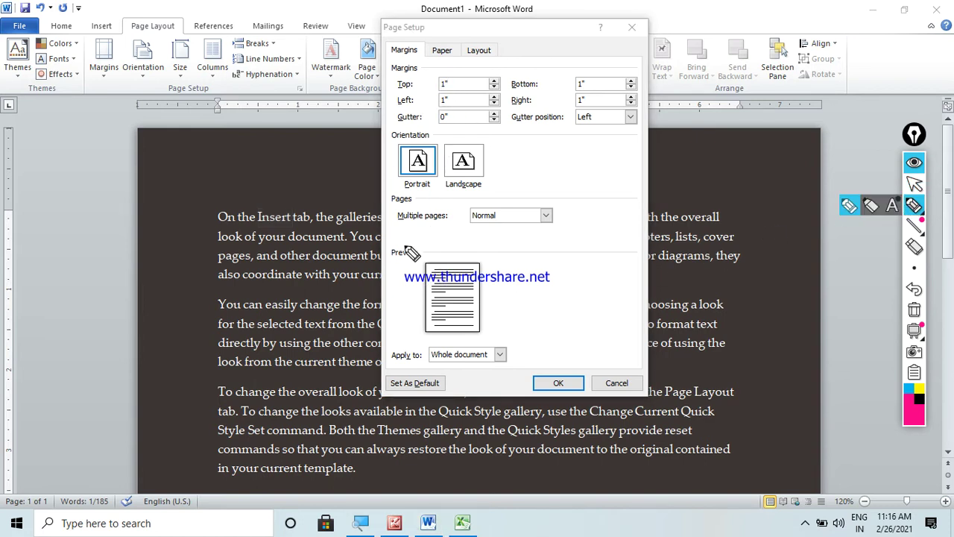
{"action": "mouse_move", "coordinate": [414, 259]}
{"action": "left_mouse_down"}
{"action": "mouse_move", "coordinate": [500, 261]}
{"action": "mouse_move", "coordinate": [494, 330]}
{"action": "mouse_move", "coordinate": [417, 333]}
{"action": "mouse_move", "coordinate": [417, 260]}
{"action": "left_mouse_up"}
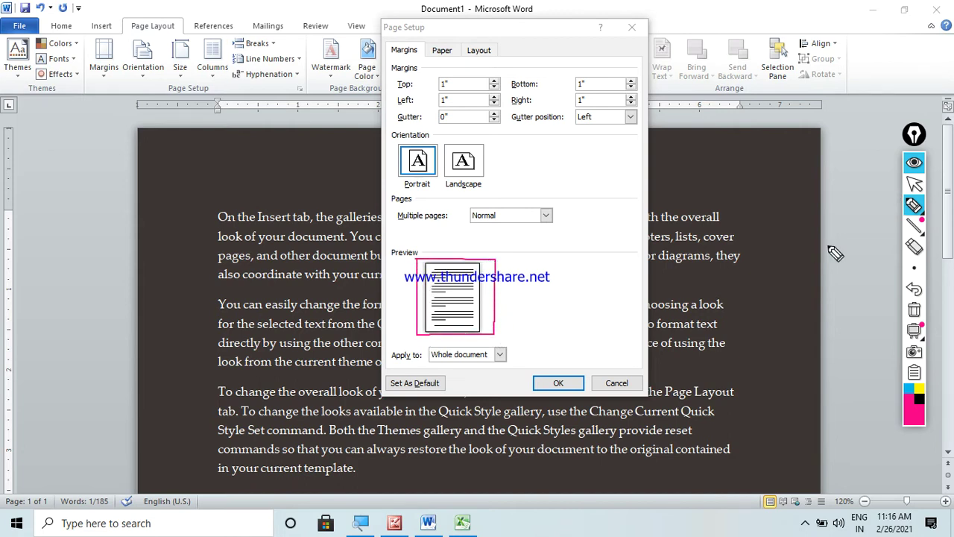
{"action": "left_click", "coordinate": [915, 183]}
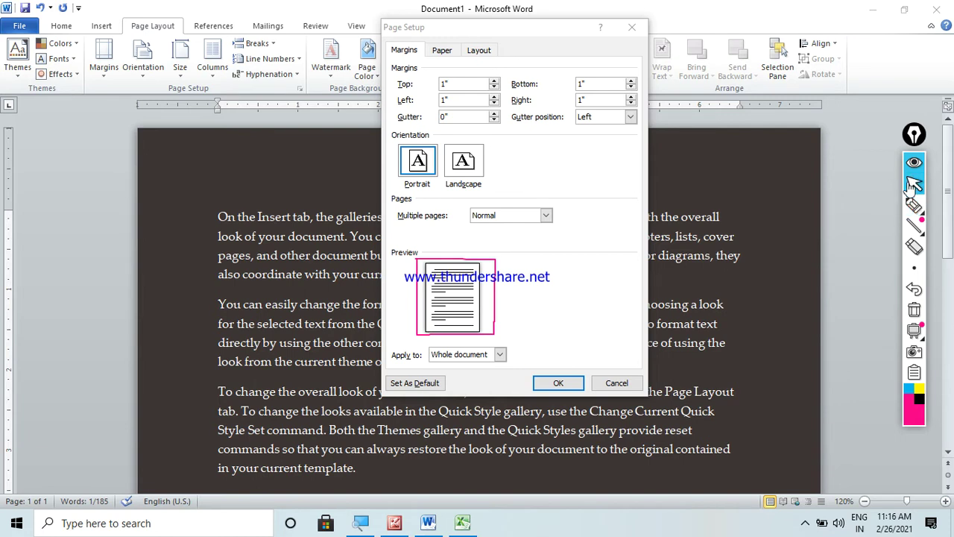
- Raise the top margin to 2.3" in the custom margins settings
{"action": "left_click", "coordinate": [496, 82]}
{"action": "left_click", "coordinate": [496, 81]}
{"action": "left_click", "coordinate": [496, 81]}
{"action": "left_click", "coordinate": [495, 82]}
{"action": "left_click", "coordinate": [496, 82]}
{"action": "left_click", "coordinate": [496, 82]}
{"action": "left_click", "coordinate": [496, 81]}
{"action": "left_click", "coordinate": [496, 81]}
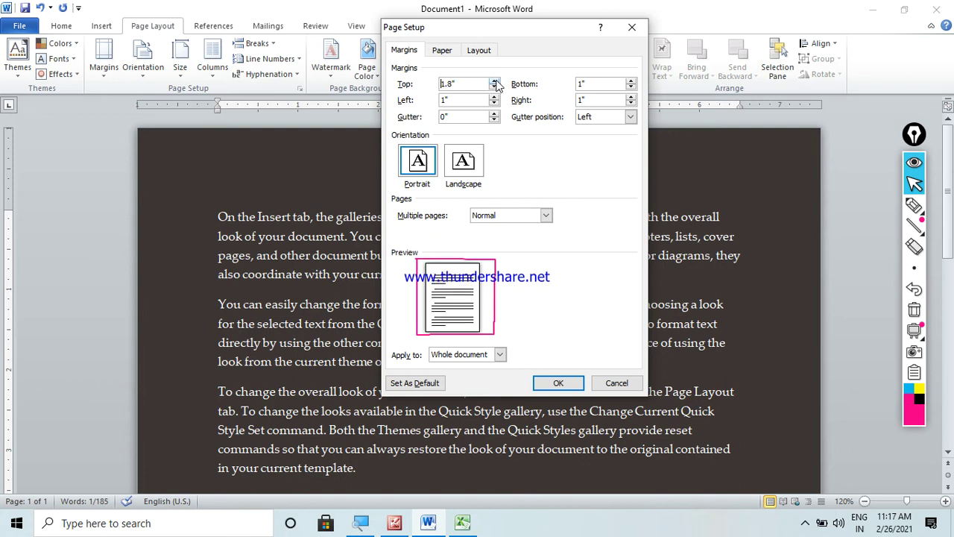
{"action": "left_click", "coordinate": [496, 82]}
{"action": "left_click", "coordinate": [496, 82]}
{"action": "left_click", "coordinate": [496, 82]}
{"action": "left_click", "coordinate": [496, 82]}
{"action": "left_click", "coordinate": [496, 81]}
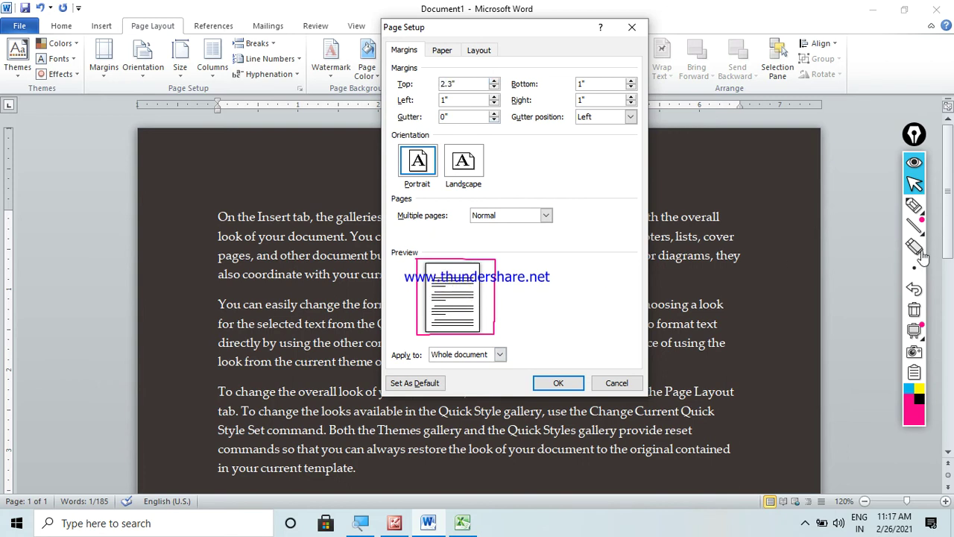
- Clear the pink annotation from the preview and set the top margin back to 1"
{"action": "mouse_move", "coordinate": [917, 217]}
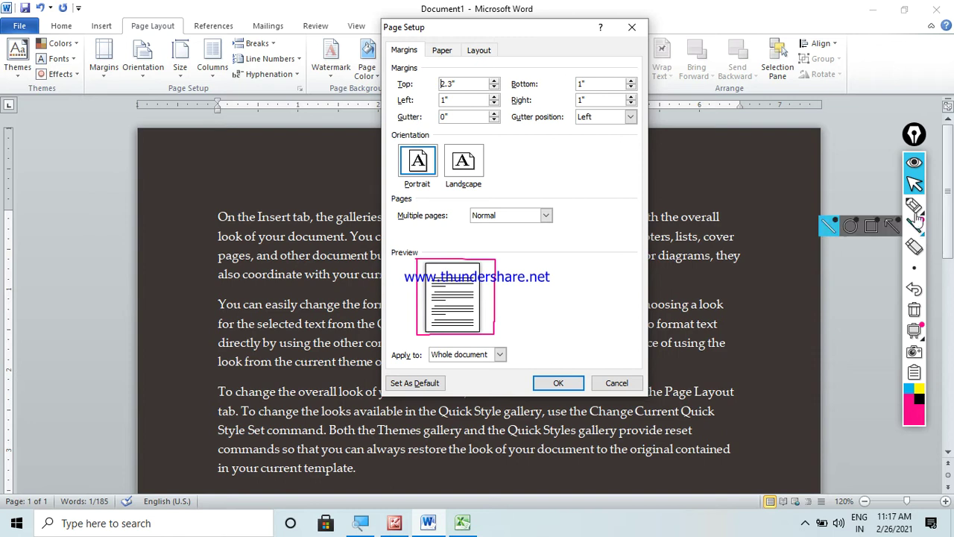
{"action": "left_click", "coordinate": [915, 309]}
{"action": "left_click", "coordinate": [495, 87]}
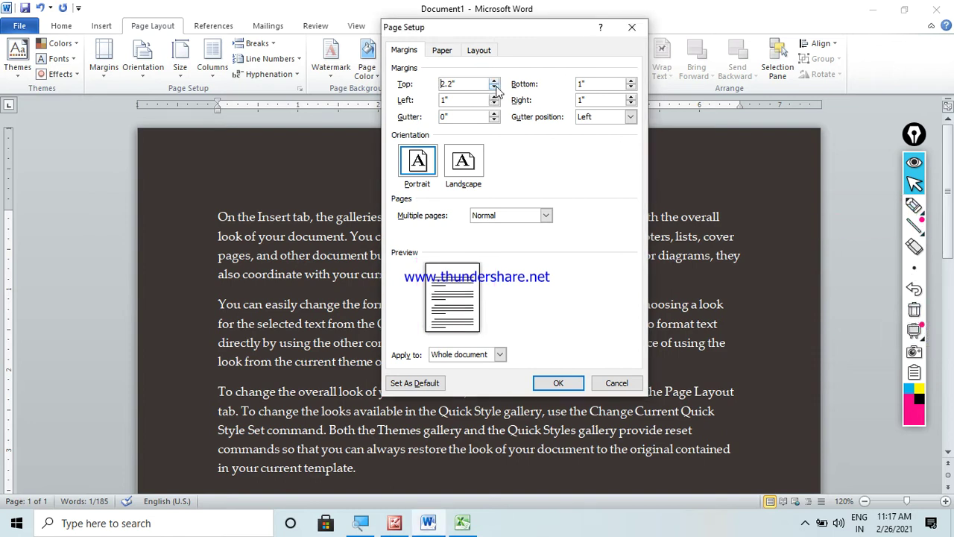
{"action": "left_click", "coordinate": [495, 88]}
{"action": "left_click", "coordinate": [495, 87]}
{"action": "left_click", "coordinate": [495, 87]}
{"action": "left_click", "coordinate": [495, 87]}
{"action": "left_click", "coordinate": [495, 87]}
{"action": "left_click", "coordinate": [495, 87]}
{"action": "left_click", "coordinate": [495, 87]}
{"action": "left_click", "coordinate": [495, 88]}
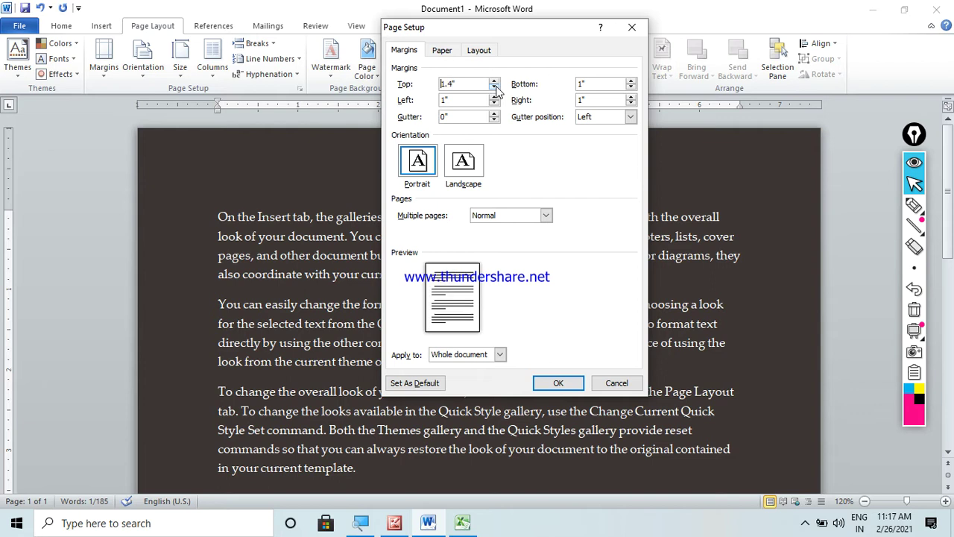
{"action": "left_click", "coordinate": [495, 87]}
{"action": "left_click", "coordinate": [495, 87]}
{"action": "left_click", "coordinate": [495, 87]}
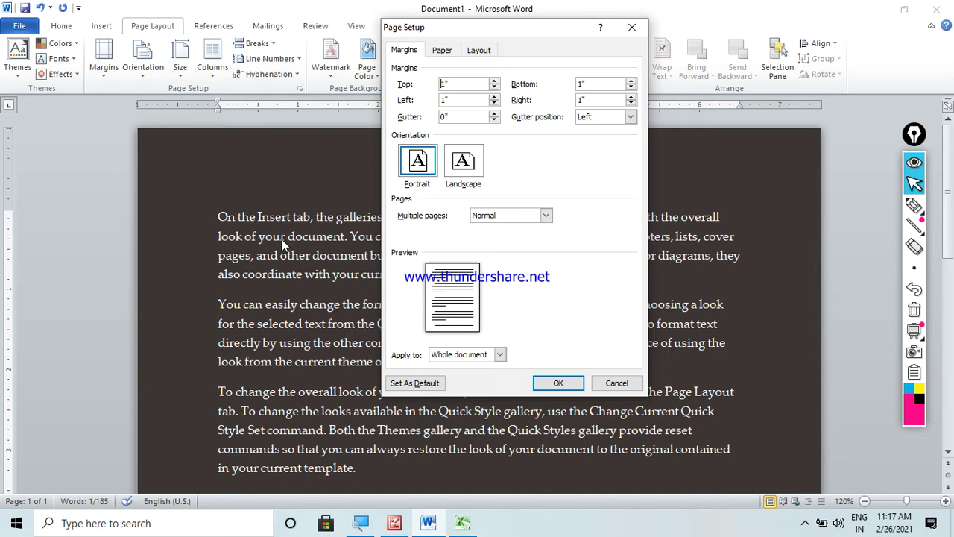
- Mark the page's left margin with a pink wavy line and a vertical line using the annotation pen
{"action": "left_click", "coordinate": [914, 205]}
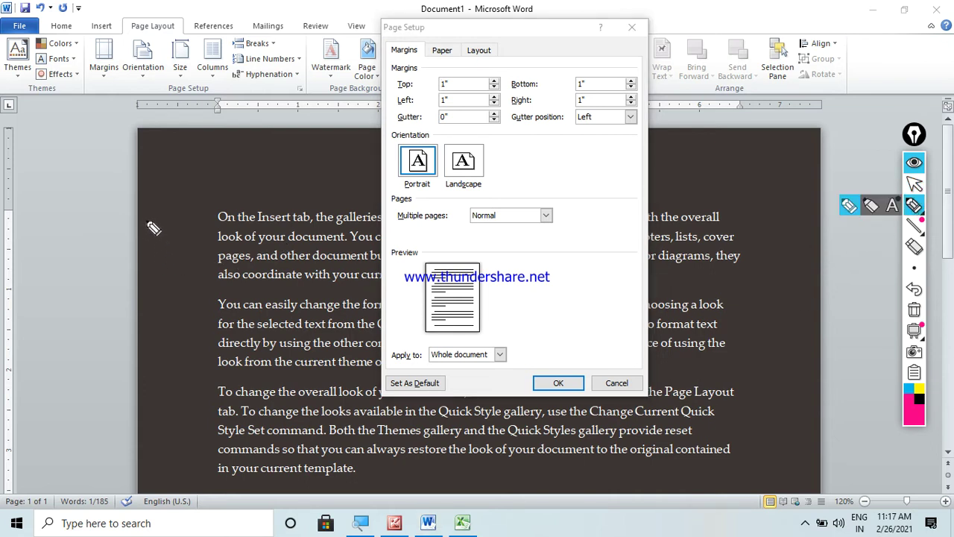
{"action": "mouse_move", "coordinate": [146, 221]}
{"action": "left_mouse_down"}
{"action": "mouse_move", "coordinate": [168, 226]}
{"action": "mouse_move", "coordinate": [192, 266]}
{"action": "mouse_move", "coordinate": [150, 354]}
{"action": "mouse_move", "coordinate": [186, 413]}
{"action": "mouse_move", "coordinate": [183, 481]}
{"action": "left_mouse_up"}
{"action": "left_click_drag", "start_coordinate": [165, 186], "coordinate": [162, 492]}
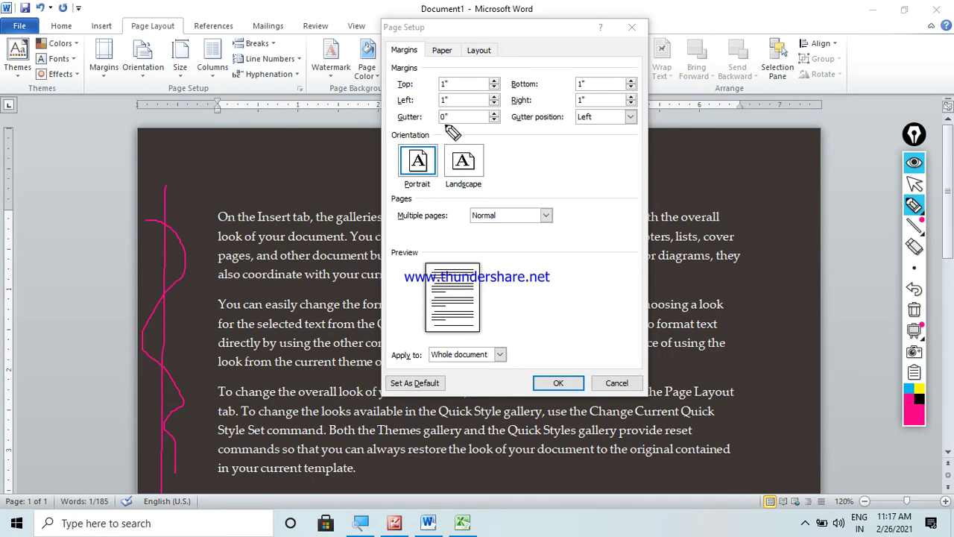
{"action": "left_click", "coordinate": [916, 184]}
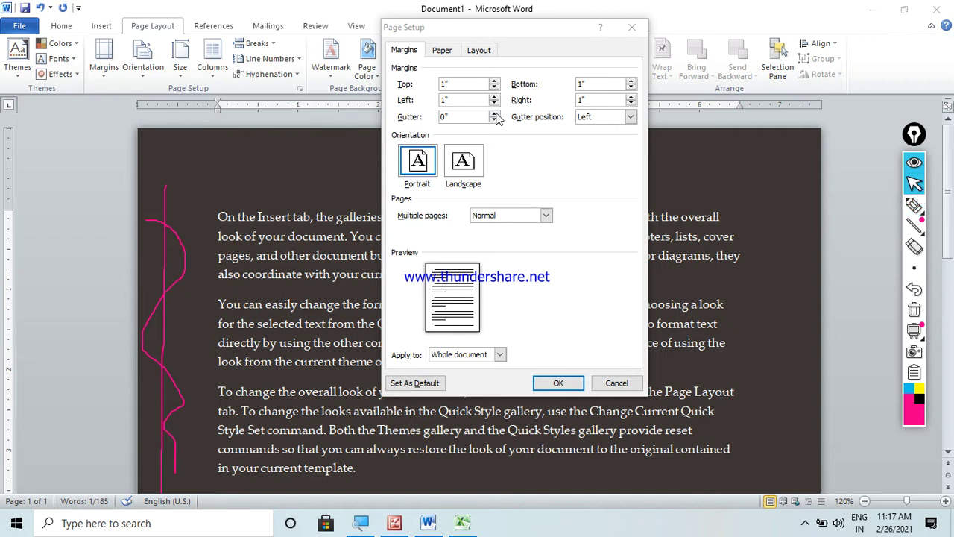
- Set the gutter to 0.9" for the whole document, apply it, and check where the first line begins
{"action": "left_click_drag", "start_coordinate": [493, 115], "coordinate": [494, 115]}
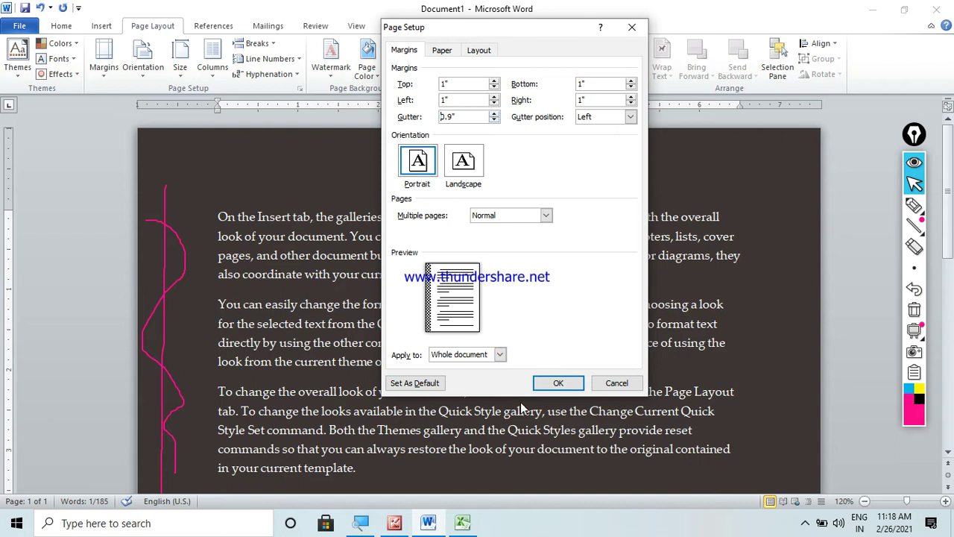
{"action": "left_click", "coordinate": [556, 383]}
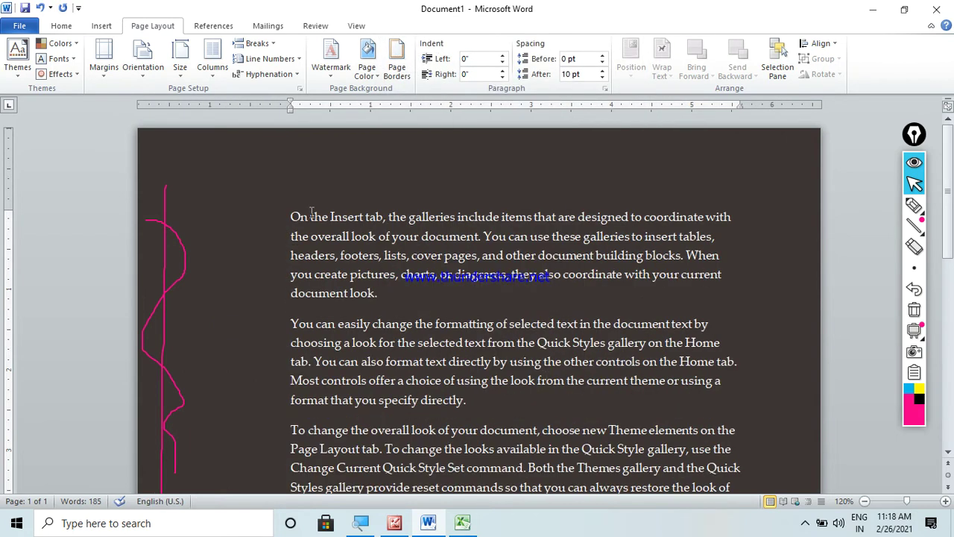
{"action": "left_click_drag", "start_coordinate": [291, 216], "coordinate": [310, 216]}
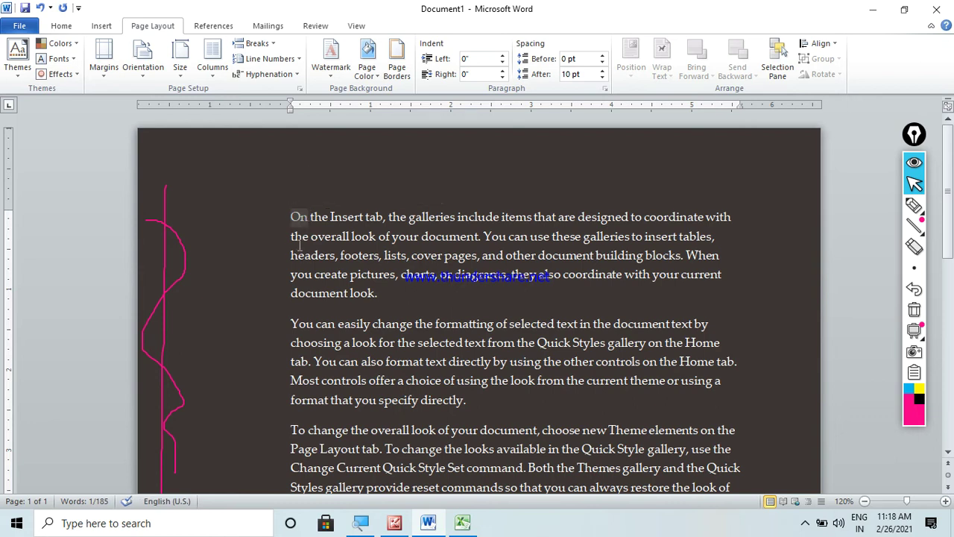
{"action": "left_click", "coordinate": [303, 217]}
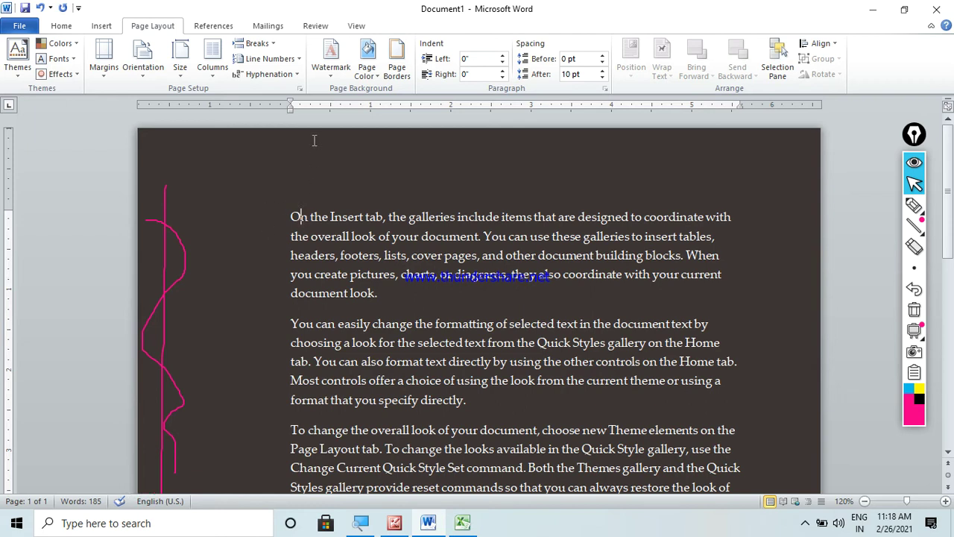
- Reopen the custom margins settings and set the gutter to 0"
{"action": "left_click", "coordinate": [118, 79]}
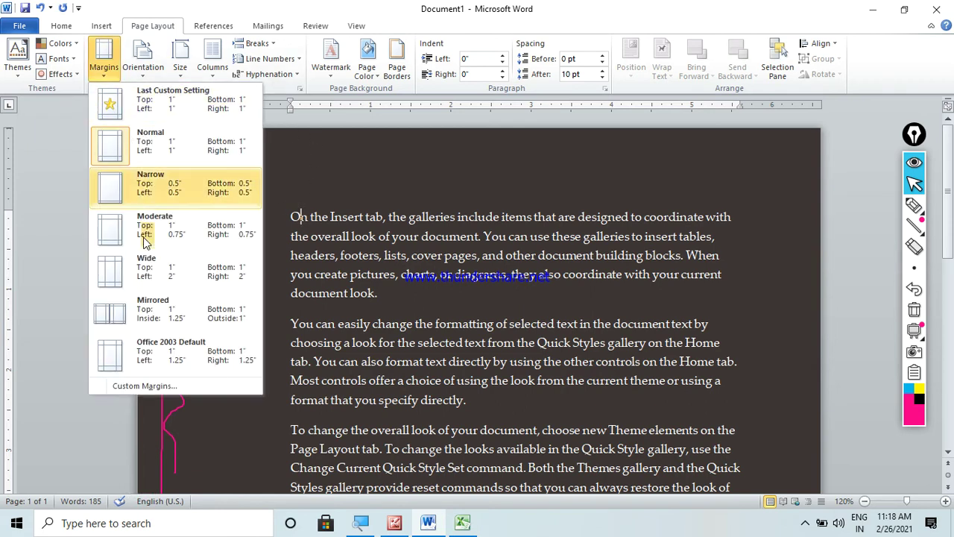
{"action": "left_click", "coordinate": [145, 386]}
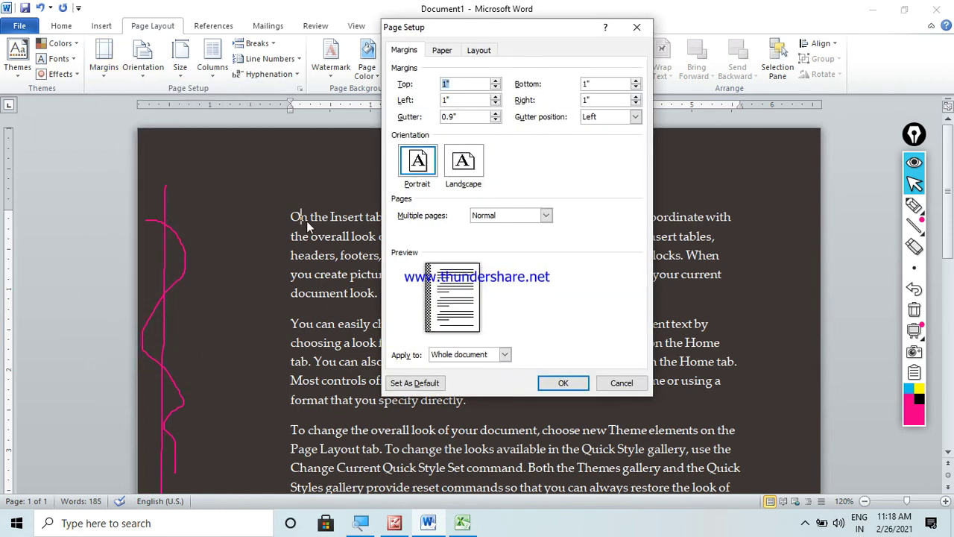
{"action": "left_click", "coordinate": [492, 120]}
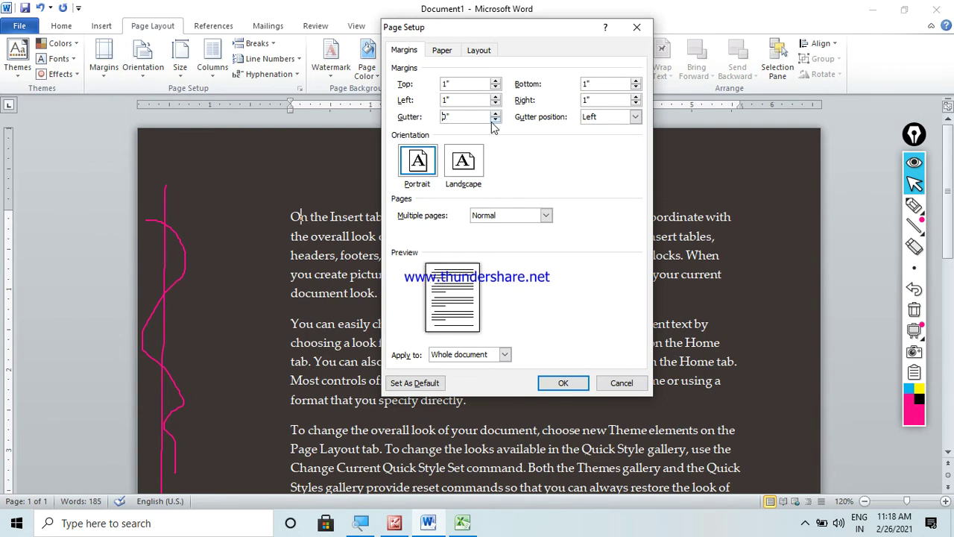
- Try the Top gutter position twice, returning the gutter position to Left each time
{"action": "left_click", "coordinate": [606, 120]}
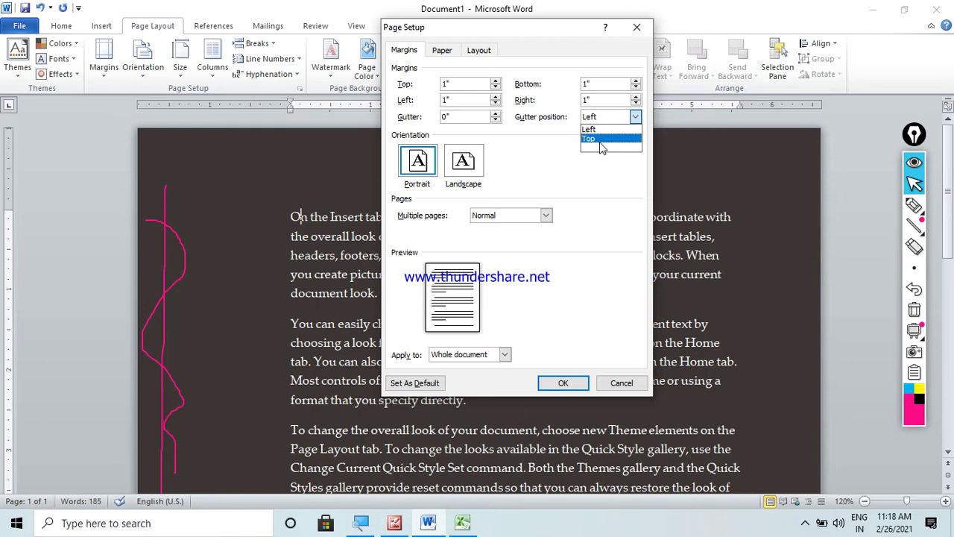
{"action": "left_click", "coordinate": [602, 138]}
{"action": "left_click", "coordinate": [599, 122]}
{"action": "left_click", "coordinate": [602, 130]}
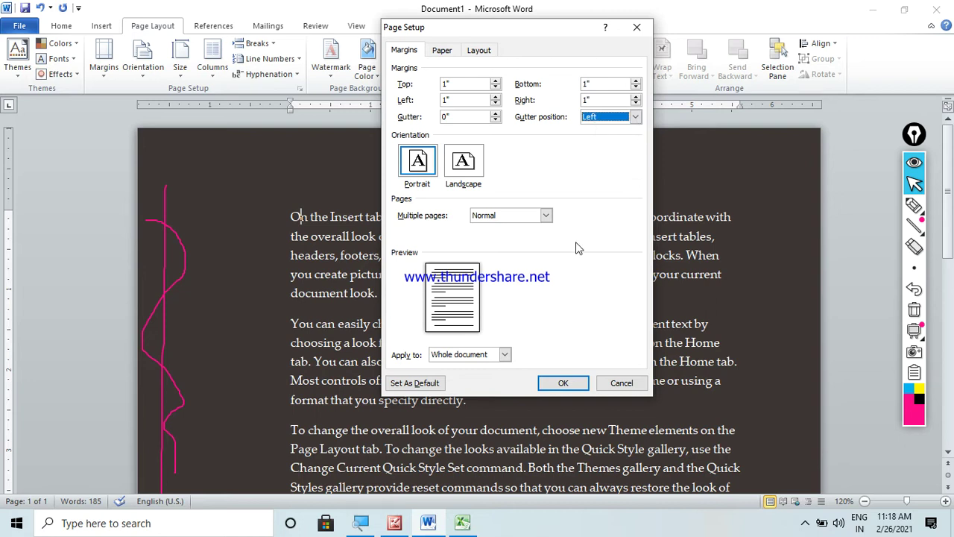
{"action": "left_click", "coordinate": [613, 123]}
{"action": "left_click", "coordinate": [607, 139]}
{"action": "left_click", "coordinate": [609, 122]}
{"action": "left_click", "coordinate": [603, 130]}
- Set the page orientation to Landscape and apply the page setup to the whole document
{"action": "left_click", "coordinate": [459, 168]}
{"action": "key", "text": "Return"}
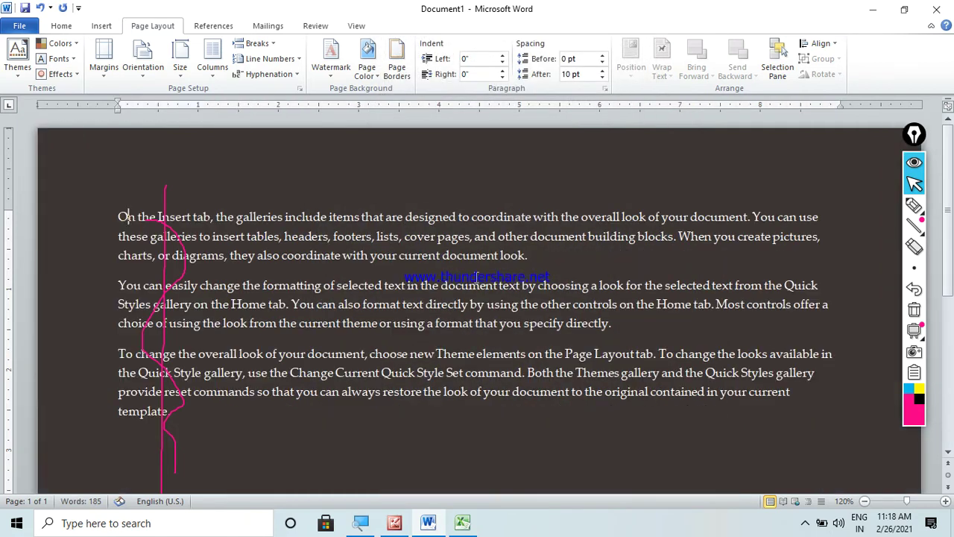
{"action": "left_click", "coordinate": [864, 501]}
{"action": "left_click", "coordinate": [864, 501]}
{"action": "left_click", "coordinate": [864, 501]}
{"action": "left_click", "coordinate": [864, 501]}
{"action": "left_click", "coordinate": [864, 501]}
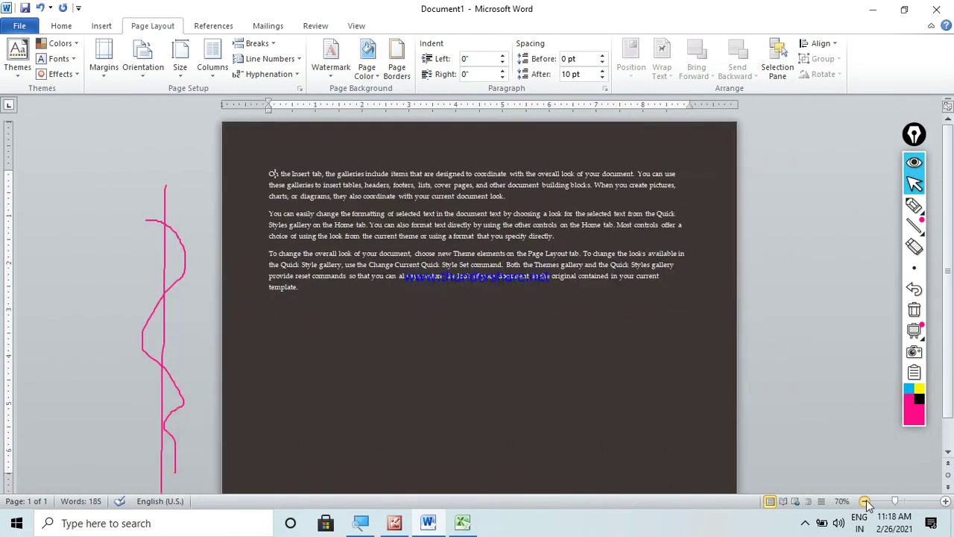
- Set the page orientation to Portrait in the custom margins settings, apply it to the whole document, and clear the pen marks
{"action": "left_click", "coordinate": [864, 501]}
{"action": "left_click", "coordinate": [864, 501]}
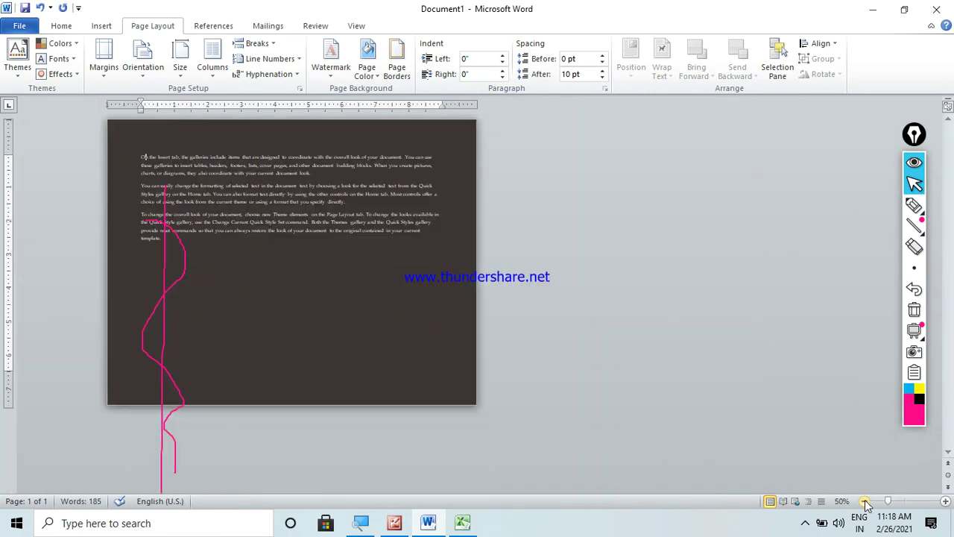
{"action": "left_click", "coordinate": [96, 74]}
{"action": "left_click", "coordinate": [160, 387]}
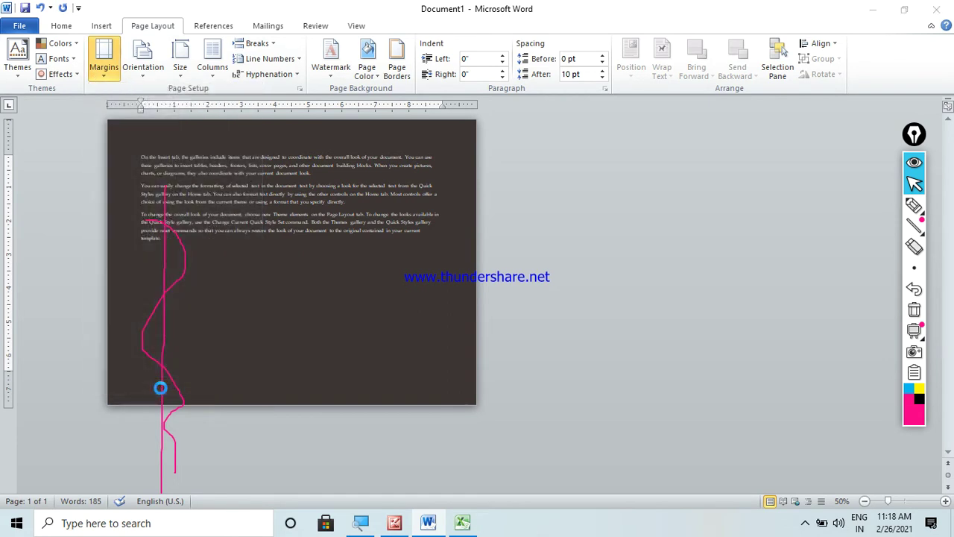
{"action": "left_click", "coordinate": [418, 162]}
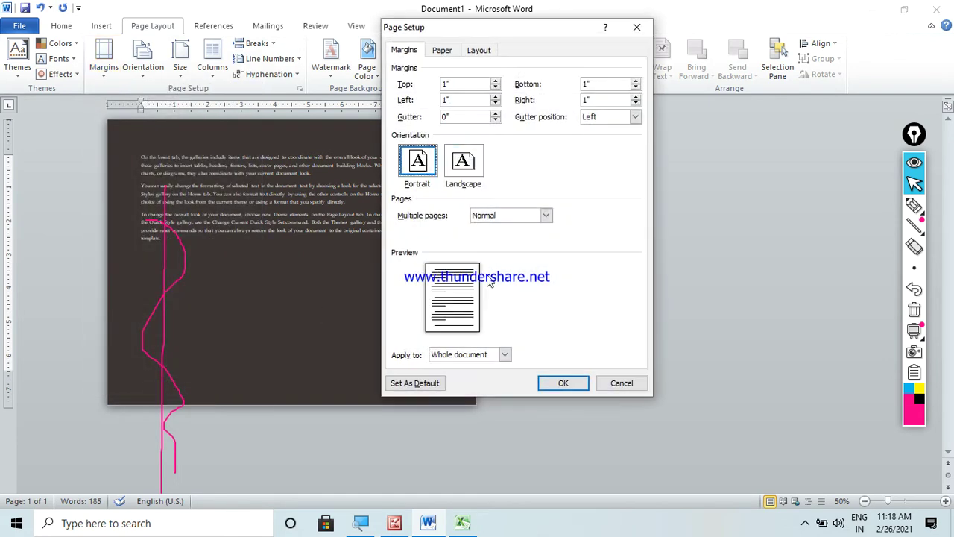
{"action": "left_click", "coordinate": [564, 383]}
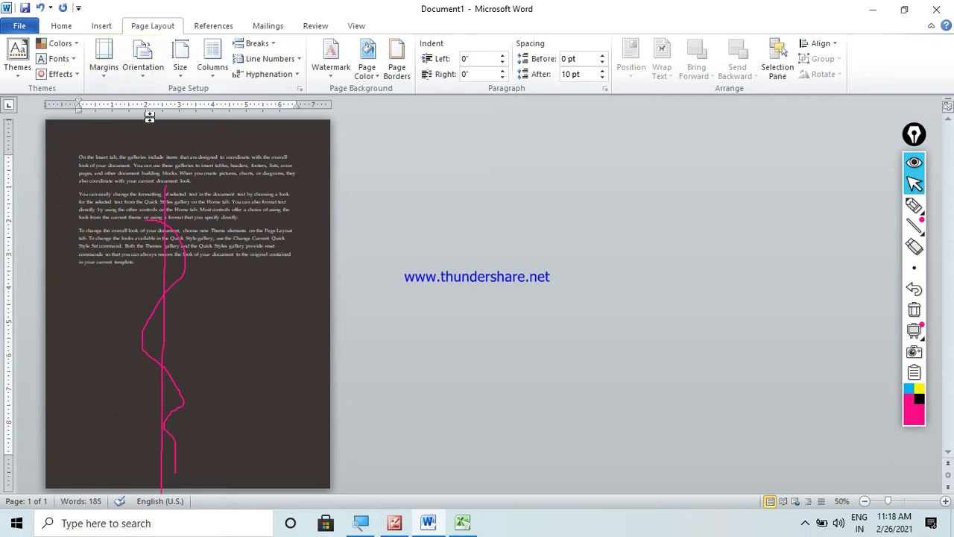
{"action": "left_click", "coordinate": [915, 310]}
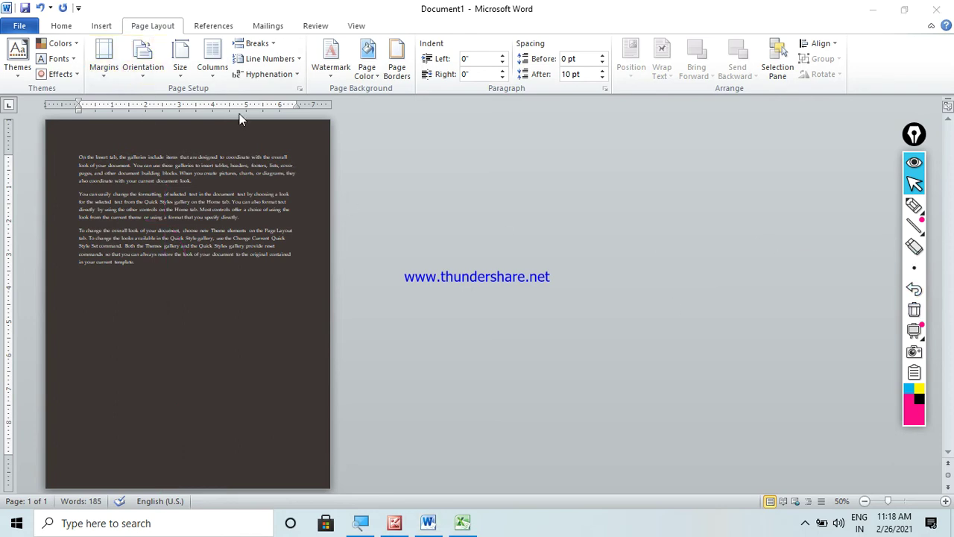
- Try the Landscape page orientation, then return the page to Portrait
{"action": "left_click", "coordinate": [146, 68]}
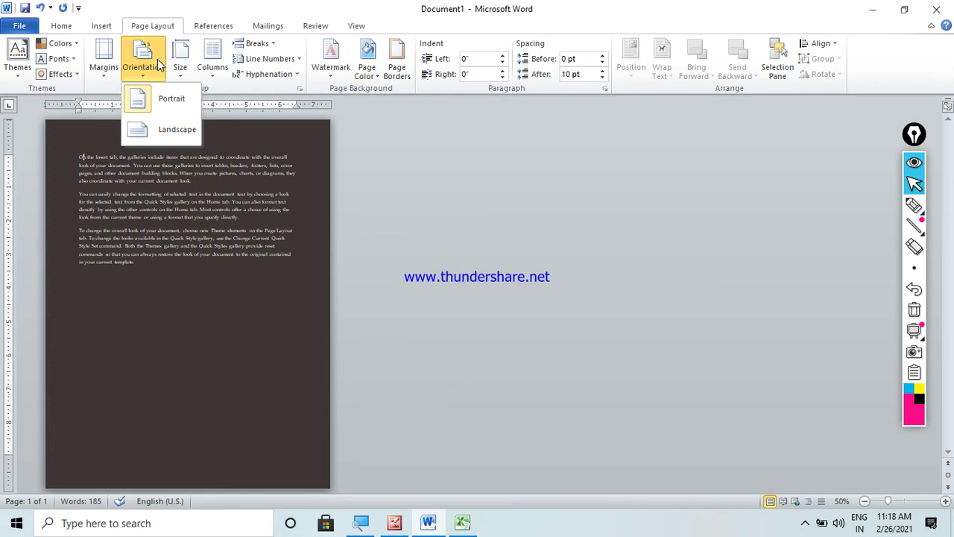
{"action": "left_click", "coordinate": [167, 132]}
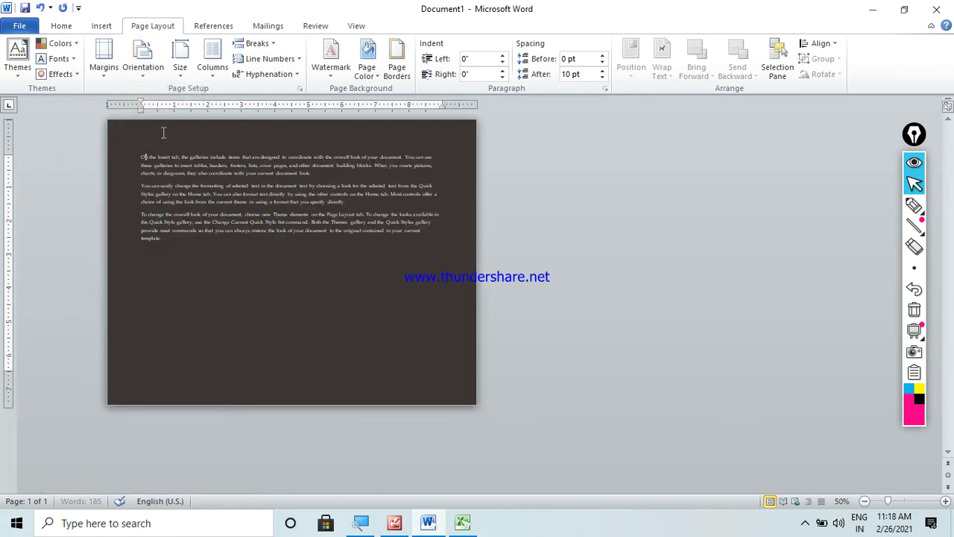
{"action": "left_click", "coordinate": [148, 70]}
{"action": "left_click", "coordinate": [158, 99]}
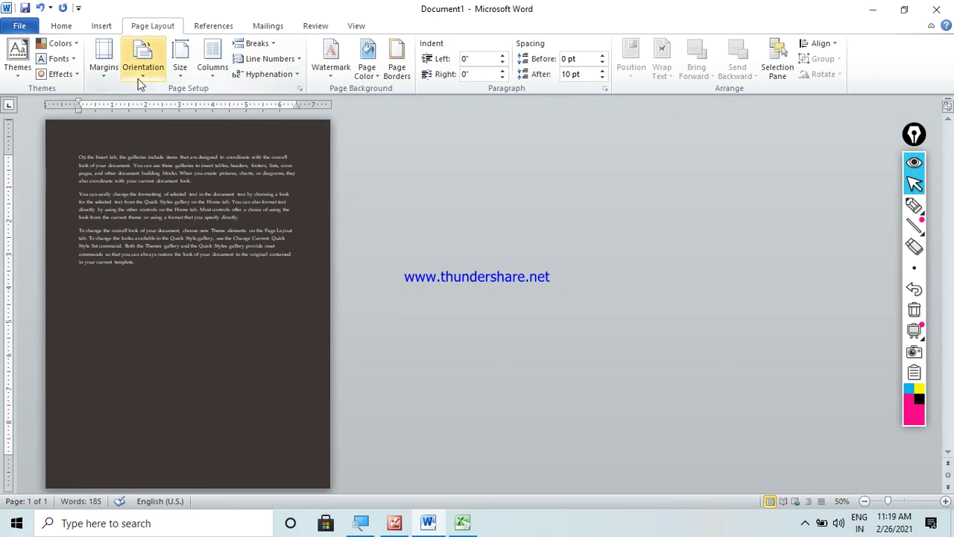
- Set the paper size to A4
{"action": "left_click", "coordinate": [181, 67]}
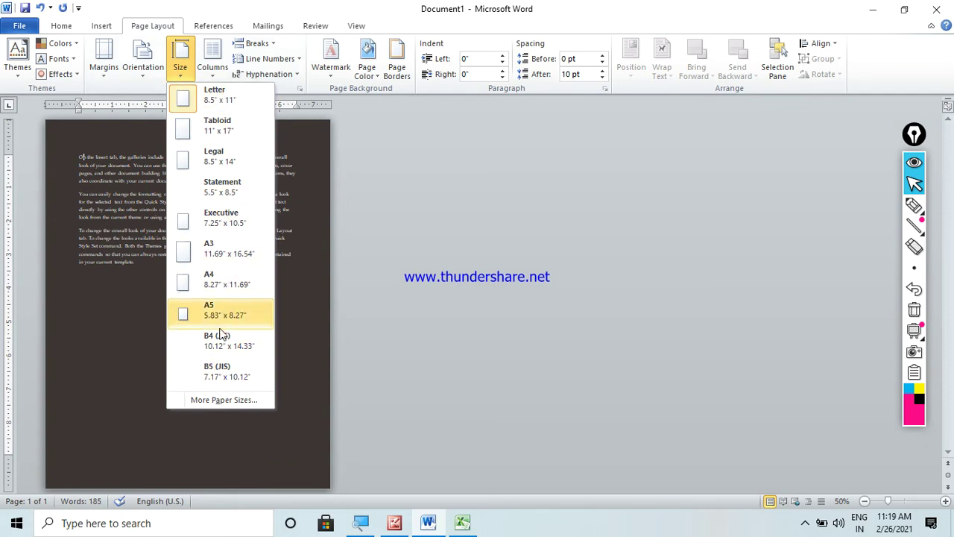
{"action": "left_click", "coordinate": [219, 289]}
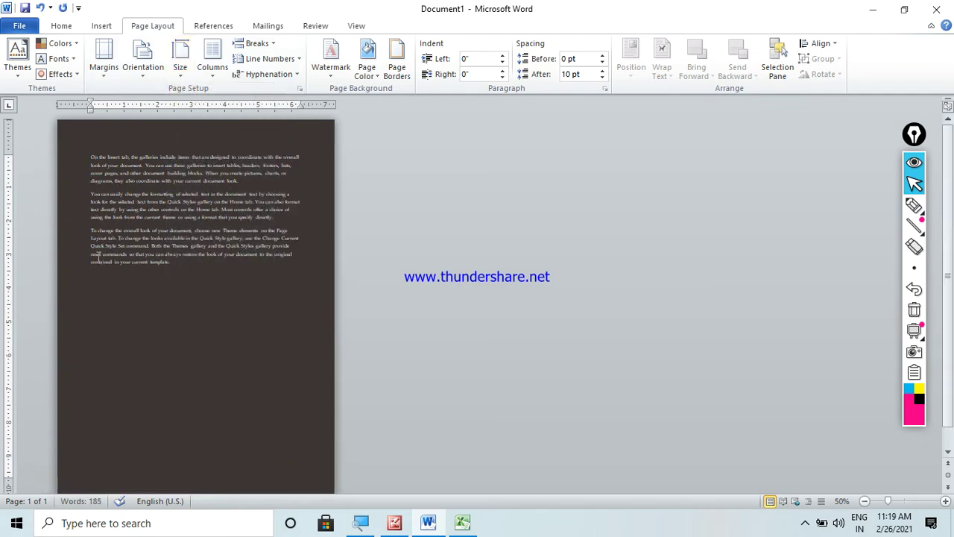
- Copy the last three lines of the third paragraph and paste them repeatedly below until the text runs onto a second page
{"action": "left_click_drag", "start_coordinate": [90, 246], "coordinate": [173, 265]}
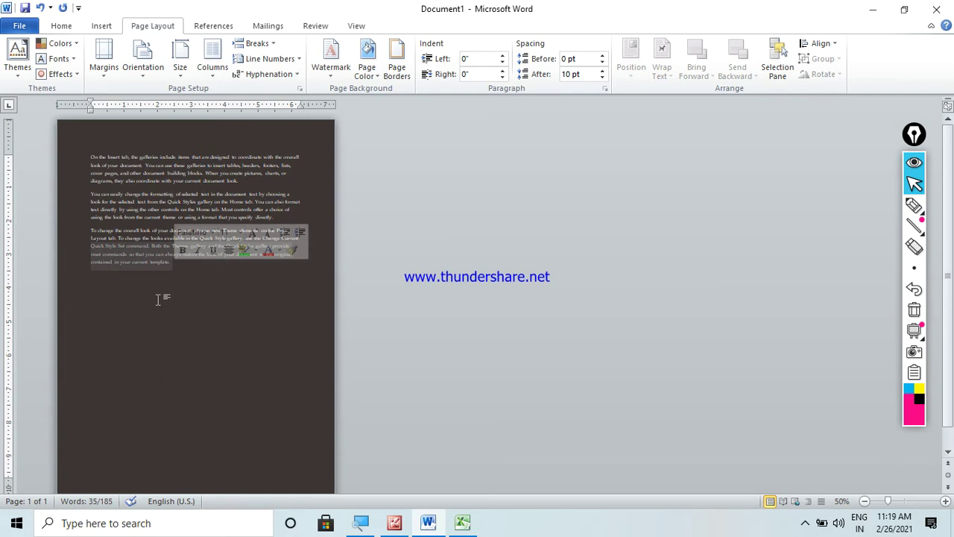
{"action": "key", "text": "ctrl+v"}
{"action": "key", "text": "ctrl+v"}
{"action": "key", "text": "ctrl+v"}
{"action": "key", "text": "ctrl+v"}
{"action": "key", "text": "ctrl+v"}
{"action": "key", "text": "ctrl+v"}
{"action": "key", "text": "ctrl+v"}
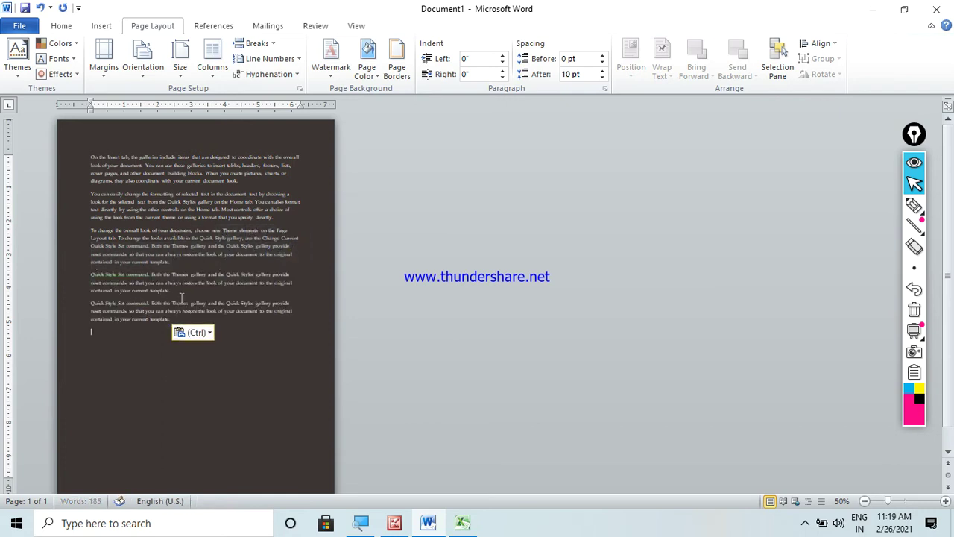
{"action": "key", "text": "ctrl+v"}
{"action": "key", "text": "ctrl+v"}
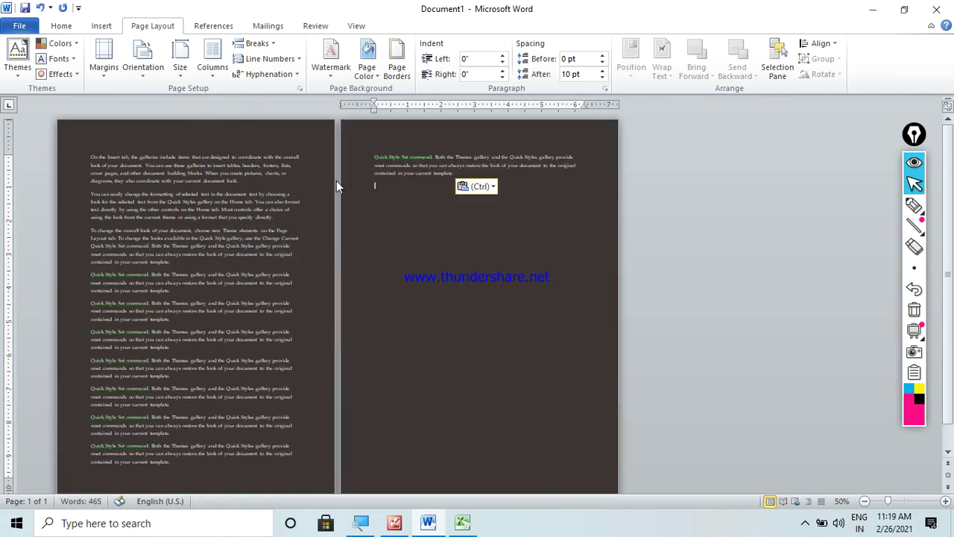
{"action": "left_click_drag", "start_coordinate": [375, 156], "coordinate": [456, 167]}
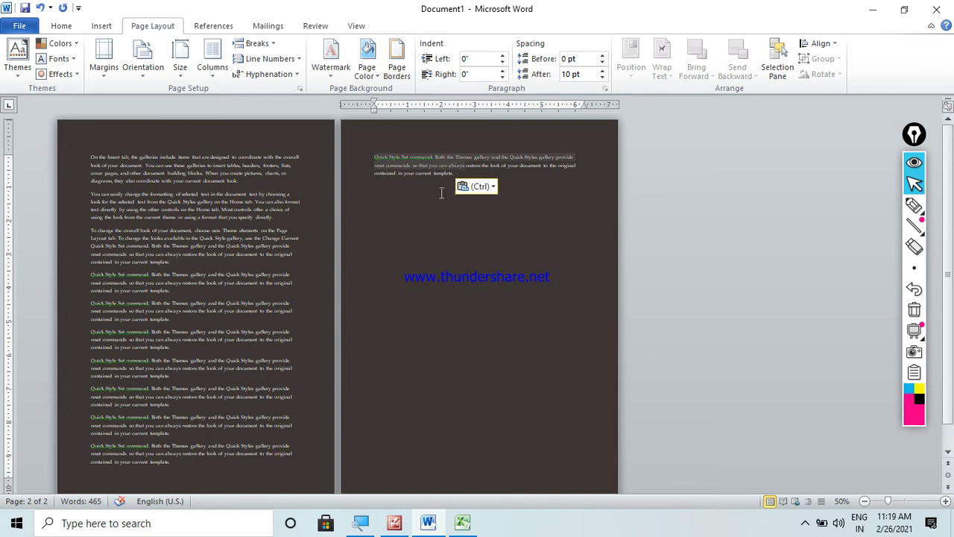
{"action": "left_click", "coordinate": [191, 216]}
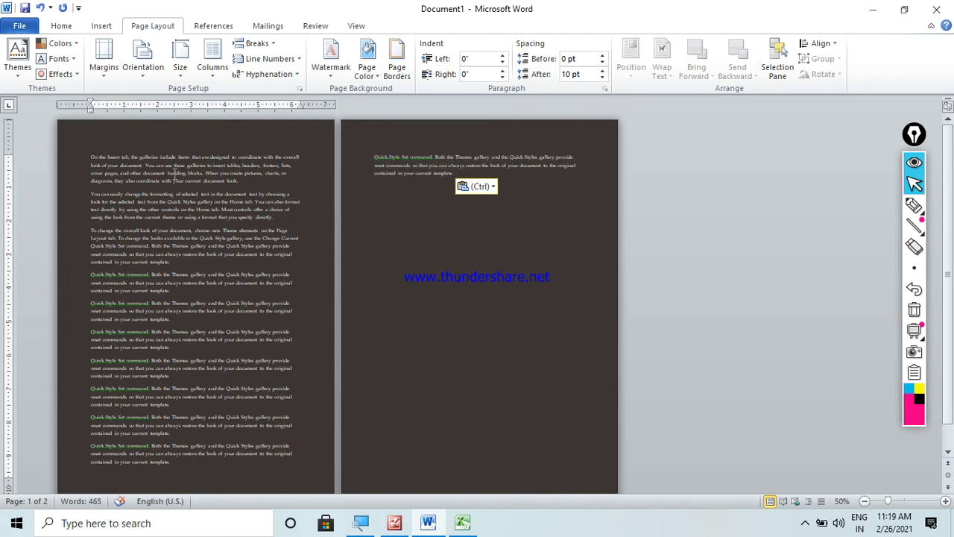
- Define a custom paper size with a height of 12.7" and apply it to the whole document
{"action": "left_click", "coordinate": [181, 74]}
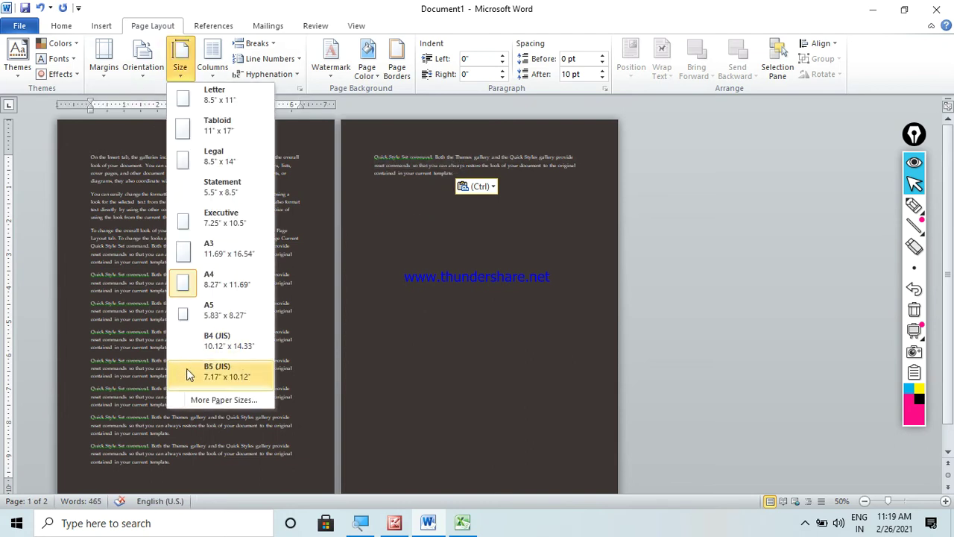
{"action": "left_click", "coordinate": [211, 401]}
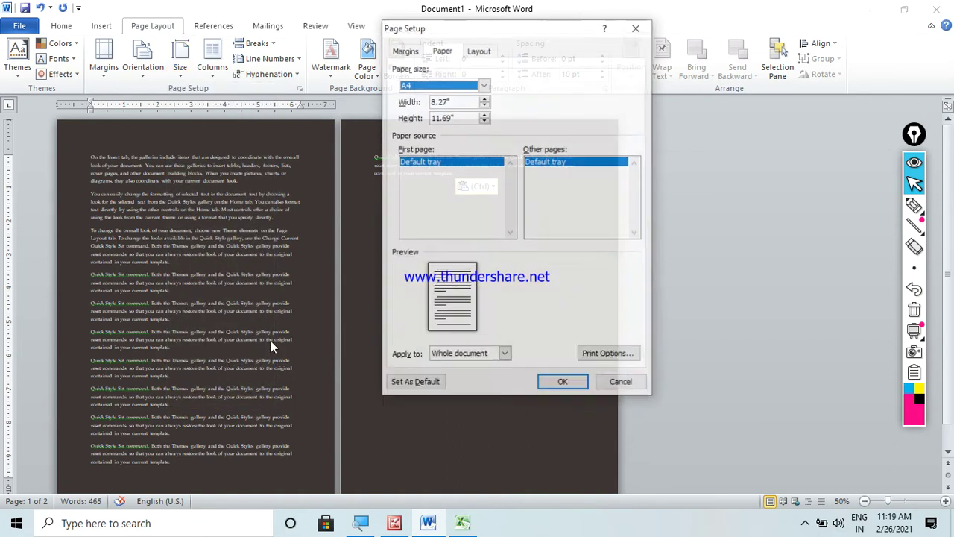
{"action": "left_click", "coordinate": [485, 115]}
{"action": "left_click", "coordinate": [486, 117]}
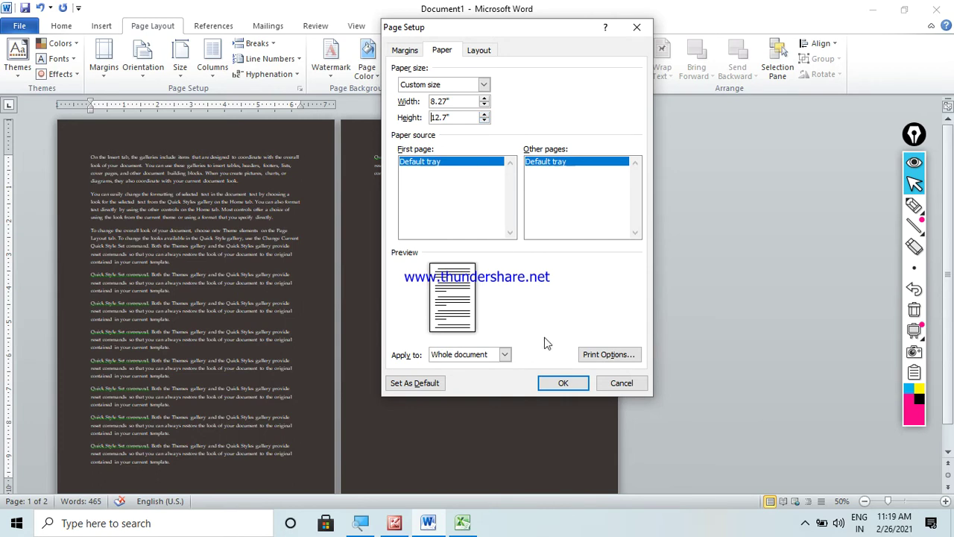
{"action": "left_click", "coordinate": [561, 385]}
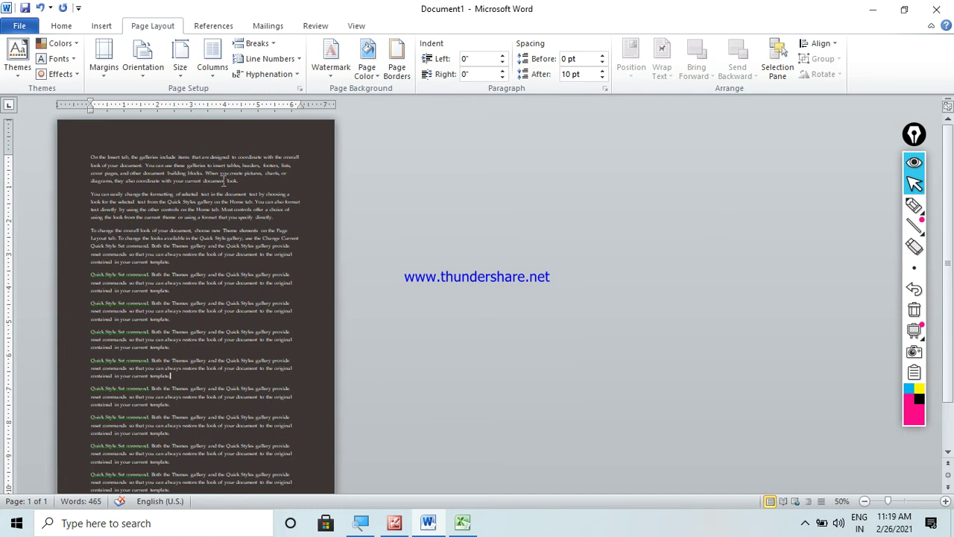
- Delete all the document text and generate new sample paragraphs with =rand()
{"action": "left_click", "coordinate": [908, 502]}
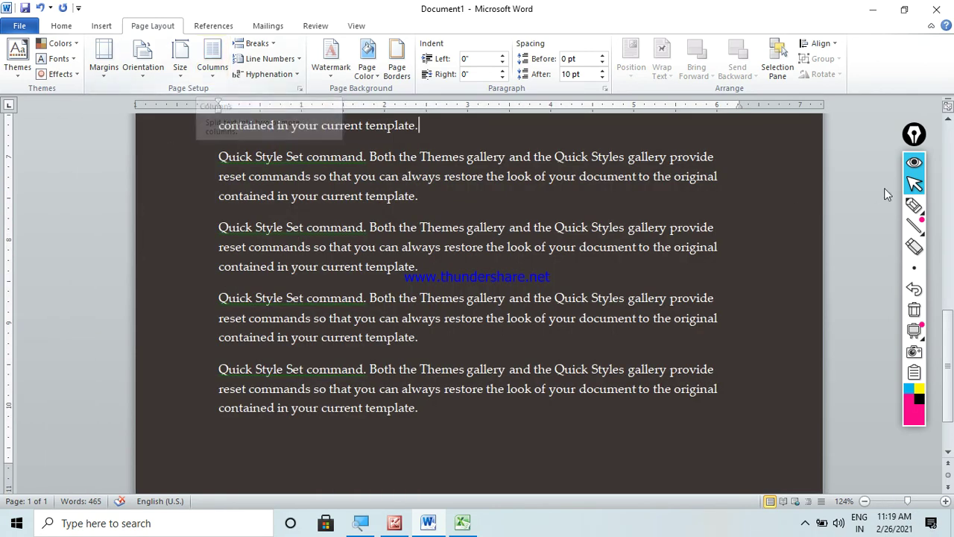
{"action": "left_click_drag", "start_coordinate": [950, 322], "coordinate": [951, 128]}
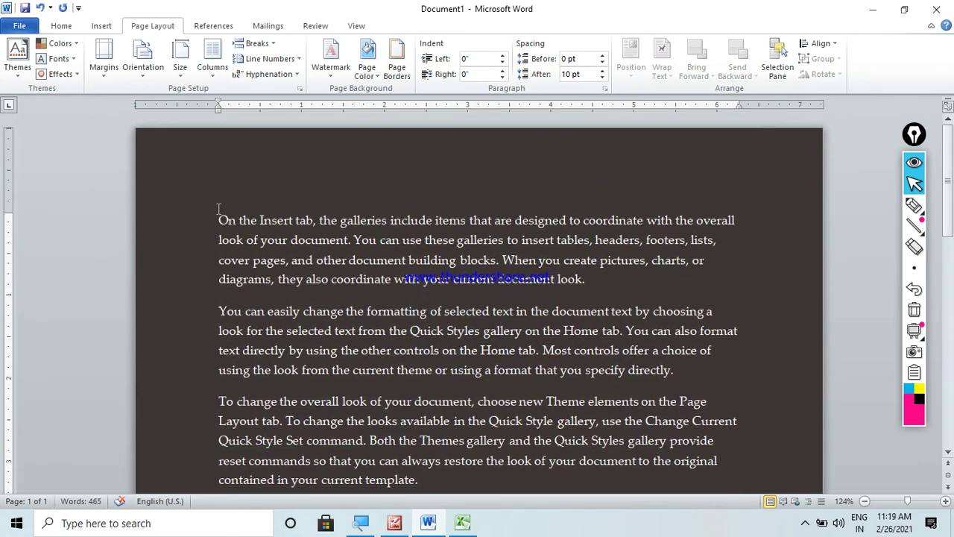
{"action": "left_click_drag", "start_coordinate": [221, 213], "coordinate": [708, 533]}
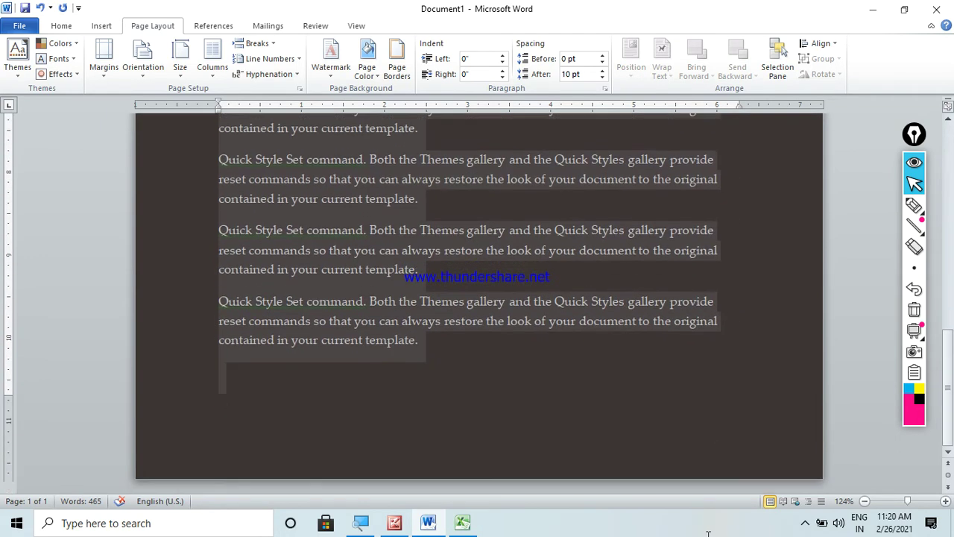
{"action": "left_click_drag", "start_coordinate": [947, 433], "coordinate": [946, 145]}
{"action": "key", "text": "Delete"}
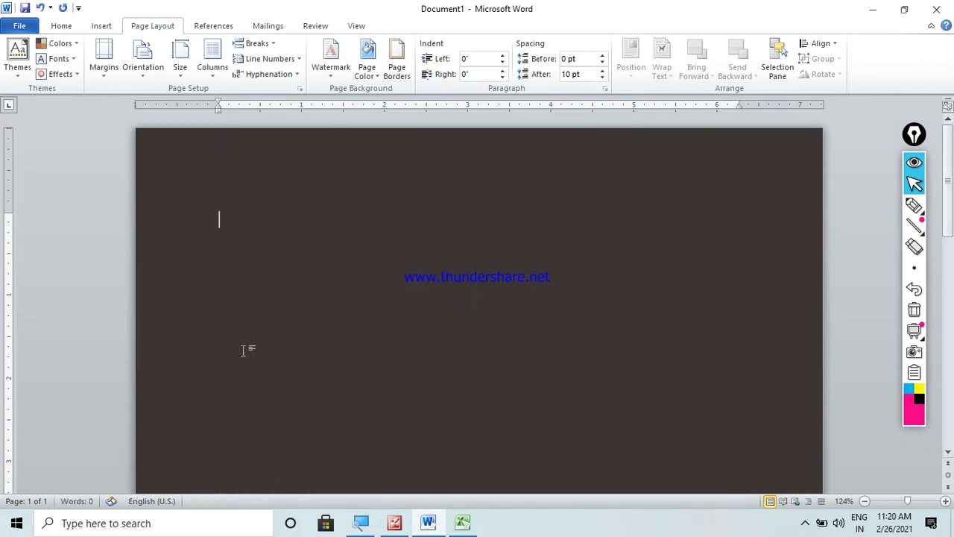
{"action": "type", "text": "=rand()"}
{"action": "key", "text": "Return"}
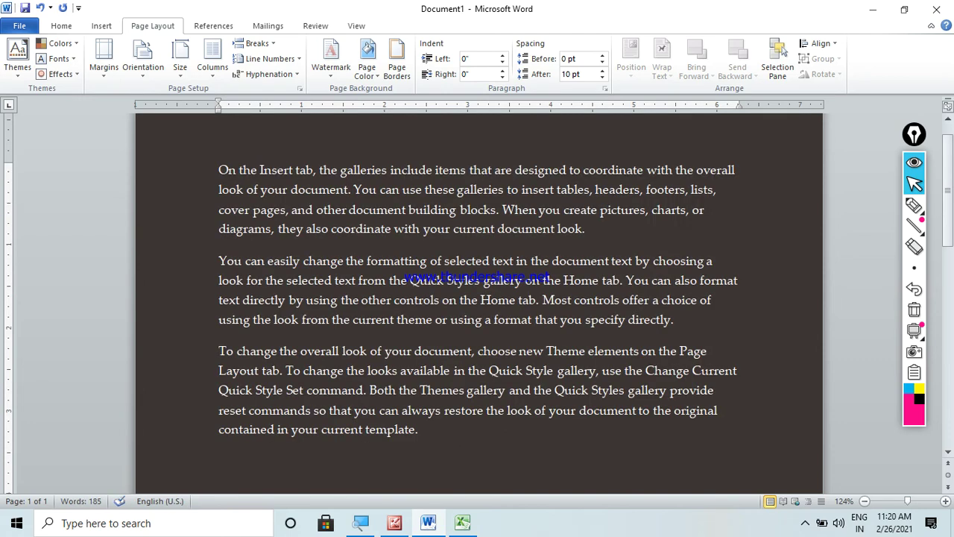
- Change the page orientation to Landscape, with the whole page in view
{"action": "left_click", "coordinate": [865, 501]}
{"action": "left_click", "coordinate": [865, 501]}
{"action": "left_click", "coordinate": [864, 501]}
{"action": "left_click", "coordinate": [865, 501]}
{"action": "left_click", "coordinate": [864, 501]}
{"action": "left_click", "coordinate": [865, 500]}
{"action": "left_click", "coordinate": [865, 501]}
{"action": "left_click", "coordinate": [865, 501]}
{"action": "left_click", "coordinate": [864, 501]}
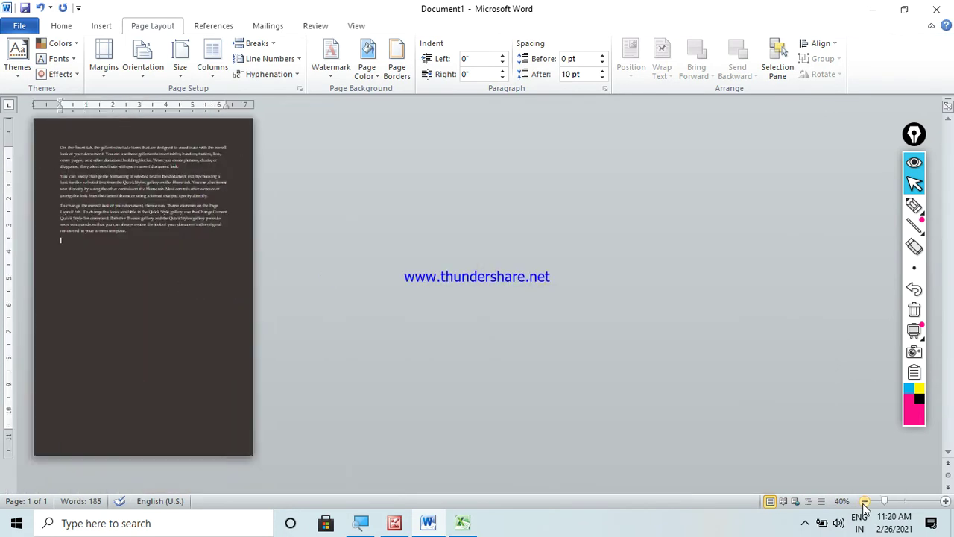
{"action": "left_click", "coordinate": [143, 61]}
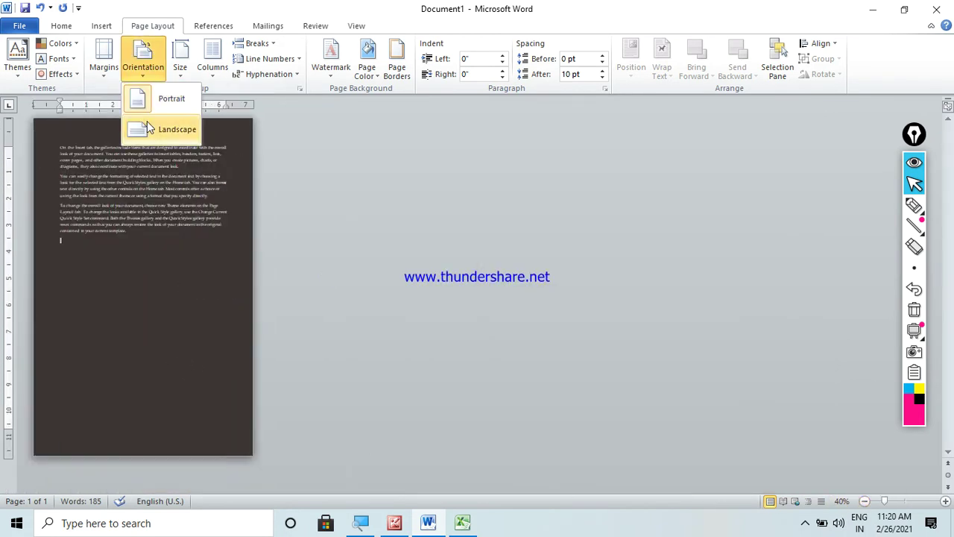
{"action": "left_click", "coordinate": [144, 128]}
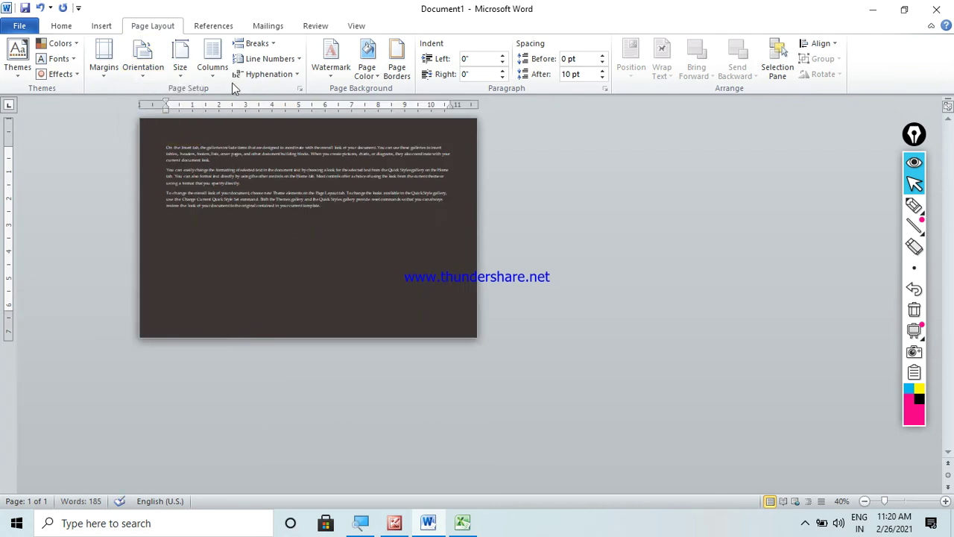
- Arrange the document text in two columns
{"action": "left_click", "coordinate": [219, 77]}
{"action": "left_click", "coordinate": [227, 129]}
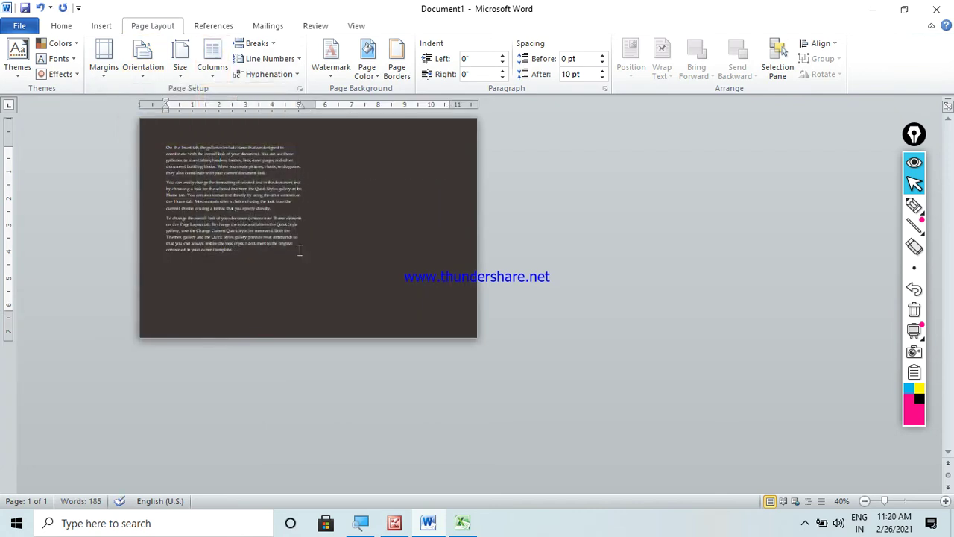
{"action": "left_click_drag", "start_coordinate": [243, 211], "coordinate": [153, 128]}
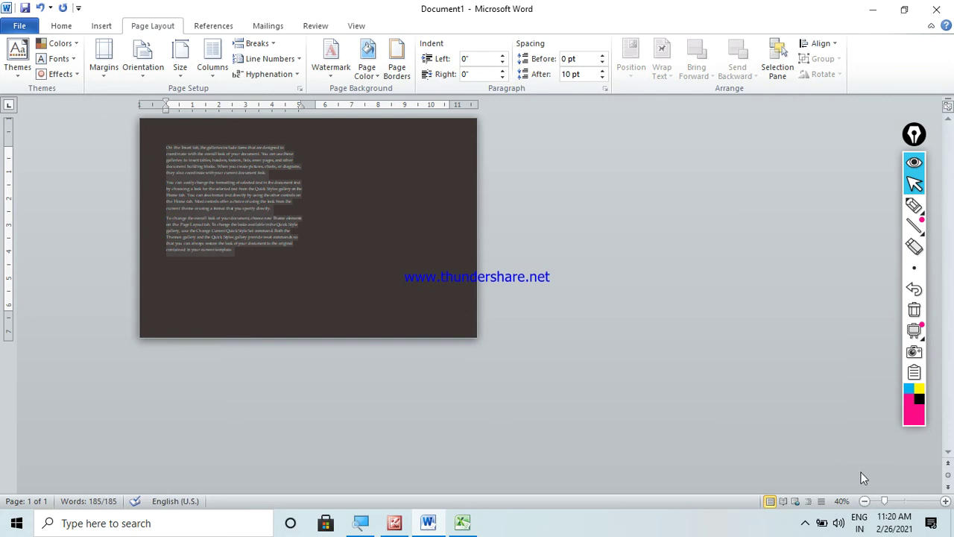
{"action": "left_click", "coordinate": [946, 502]}
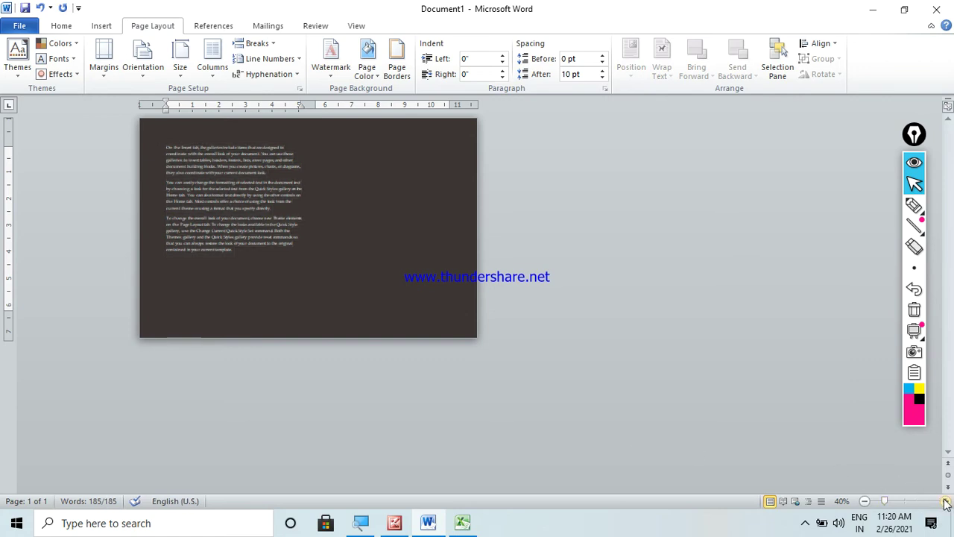
{"action": "left_click", "coordinate": [946, 503]}
- Copy all three paragraphs, add blank lines below them to reach the second column, and paste the copy there
{"action": "left_click_drag", "start_coordinate": [365, 397], "coordinate": [148, 170]}
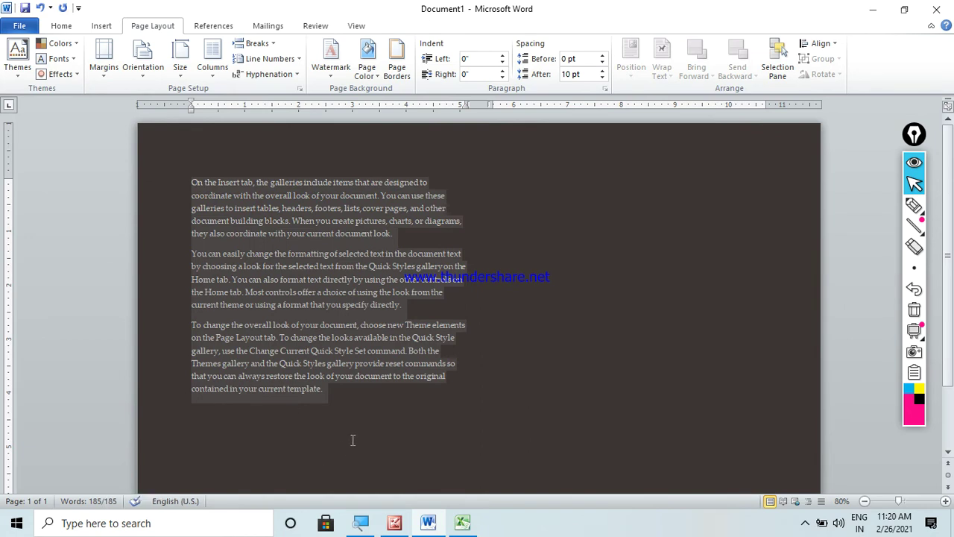
{"action": "left_click", "coordinate": [341, 397]}
{"action": "key", "text": "Return"}
{"action": "key", "text": "Return"}
{"action": "key", "text": "Return"}
{"action": "key", "text": "Return"}
{"action": "key", "text": "Return"}
{"action": "key", "text": "Return"}
{"action": "key", "text": "Return"}
{"action": "key", "text": "Return"}
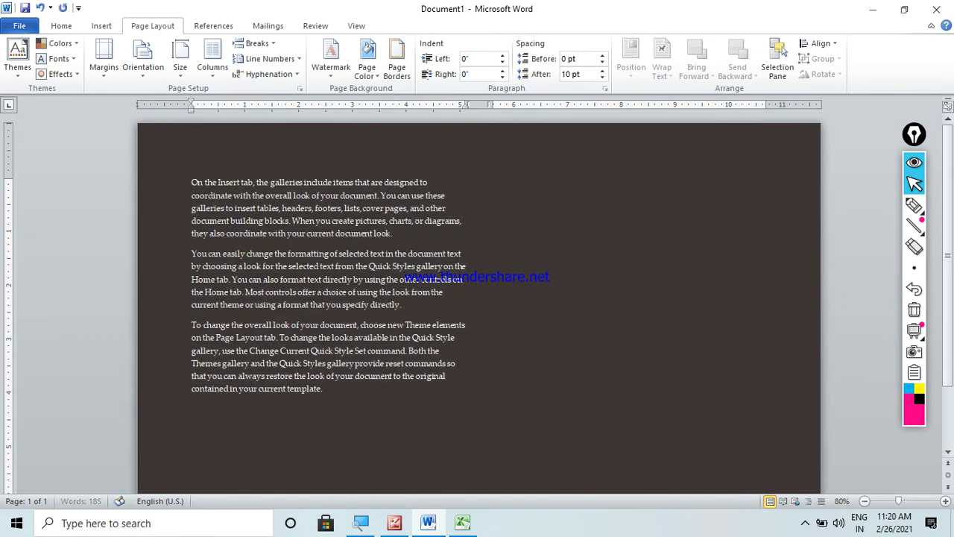
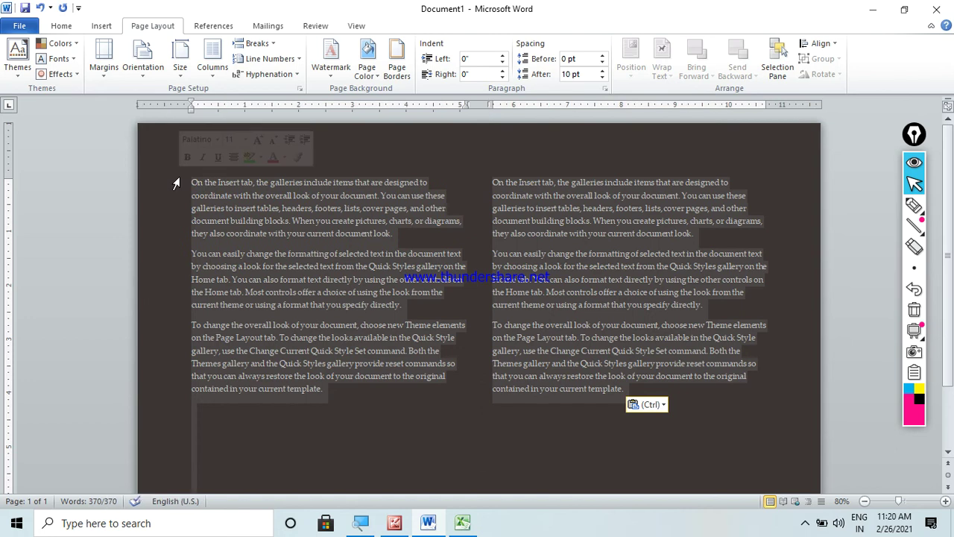
{"action": "left_click", "coordinate": [463, 213]}
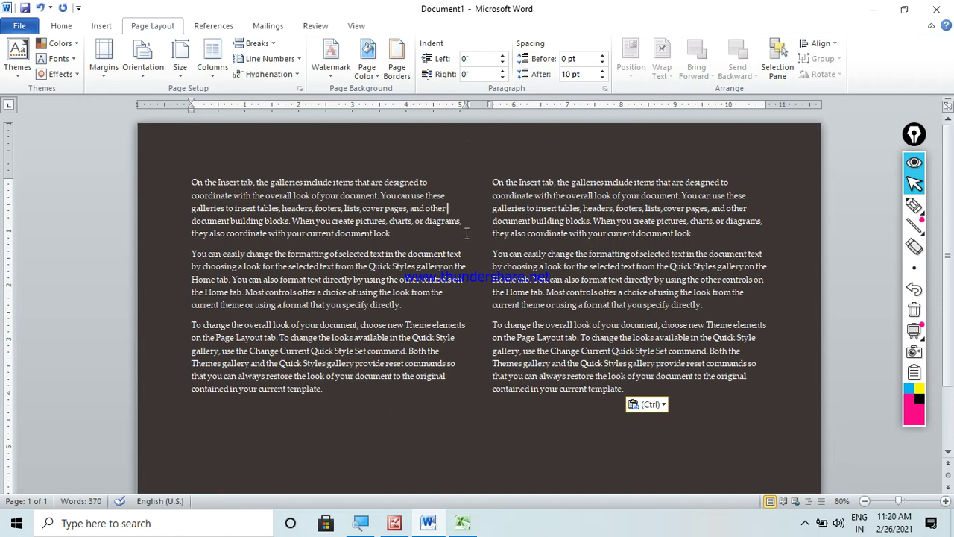
- Set the spacing between the two text columns to 1.3" for the whole document
{"action": "left_click", "coordinate": [213, 60]}
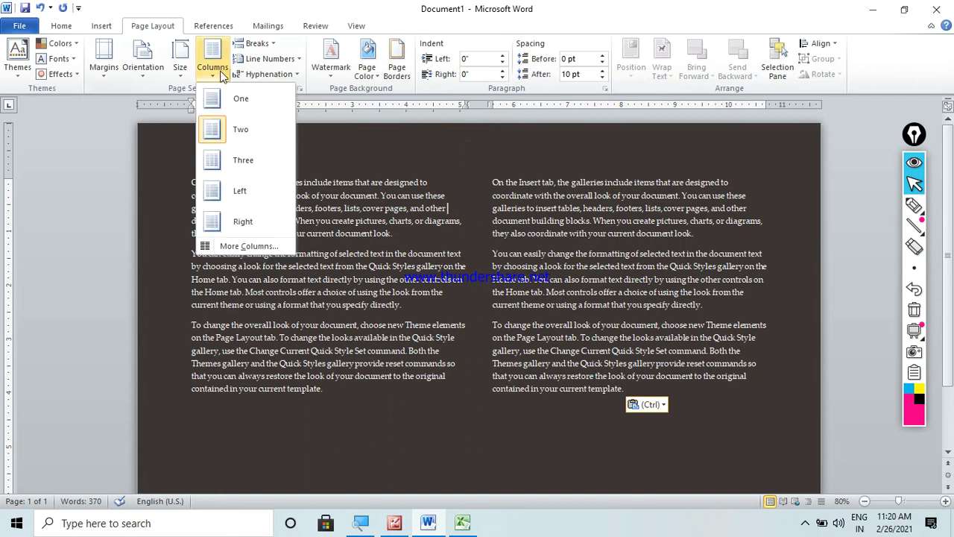
{"action": "left_click", "coordinate": [234, 246]}
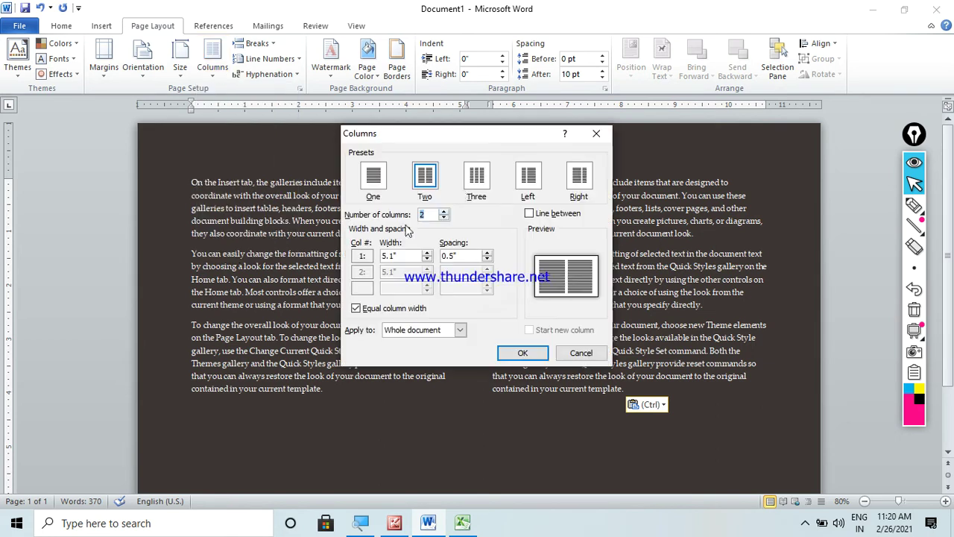
{"action": "left_click_drag", "start_coordinate": [480, 135], "coordinate": [395, 98]}
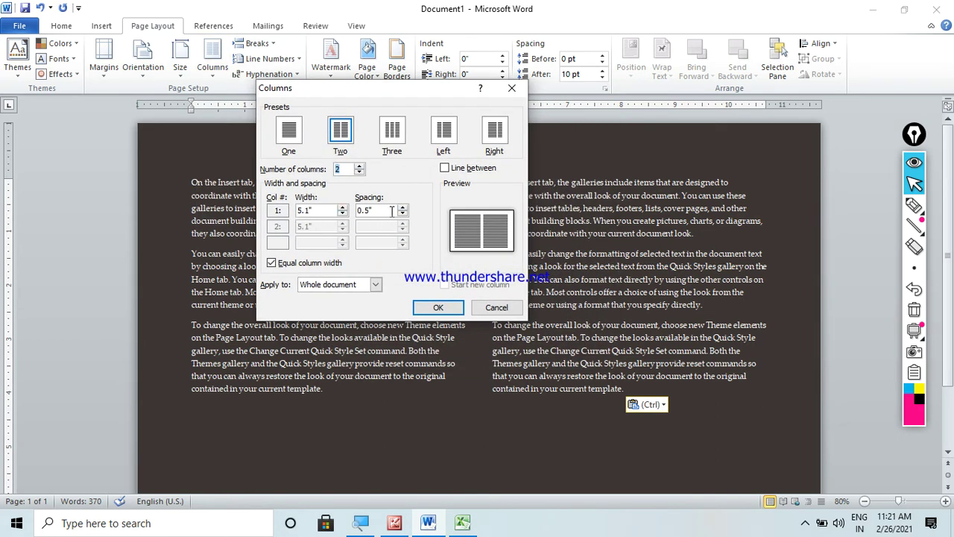
{"action": "left_click", "coordinate": [403, 209]}
{"action": "left_click", "coordinate": [402, 209]}
{"action": "left_click", "coordinate": [403, 209]}
{"action": "left_click", "coordinate": [403, 209]}
{"action": "left_click", "coordinate": [402, 210]}
{"action": "left_click", "coordinate": [403, 210]}
{"action": "left_click", "coordinate": [403, 209]}
{"action": "left_click", "coordinate": [403, 209]}
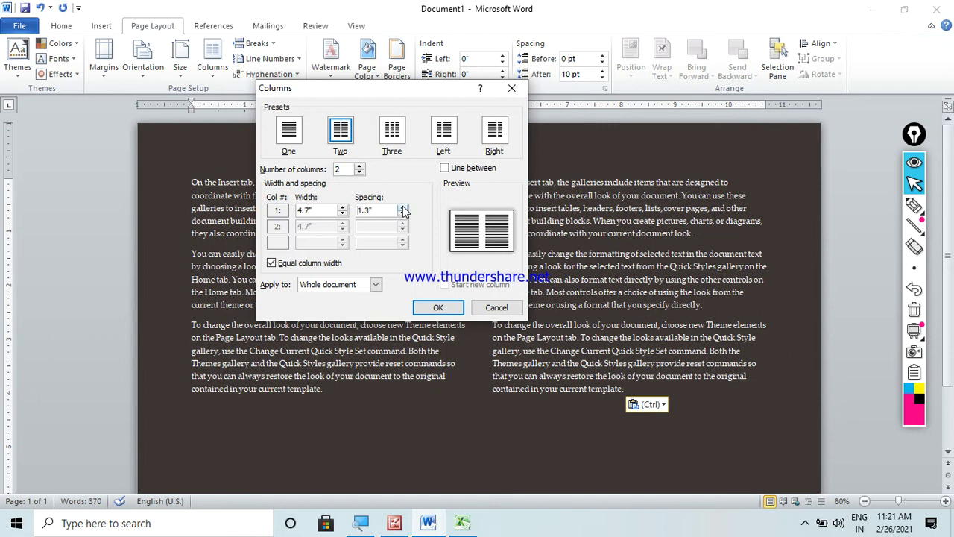
{"action": "left_click", "coordinate": [440, 307]}
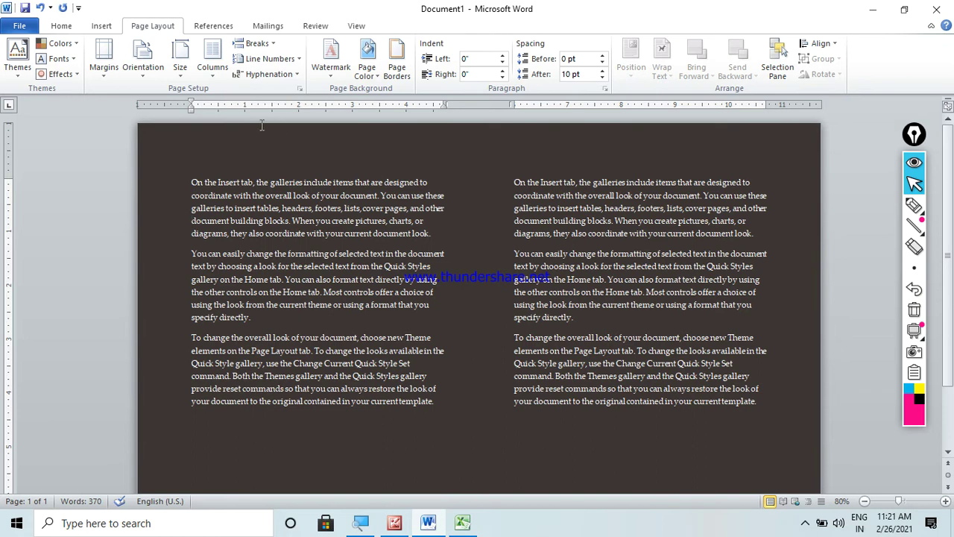
- Add a vertical line between the two text columns
{"action": "left_click", "coordinate": [221, 85]}
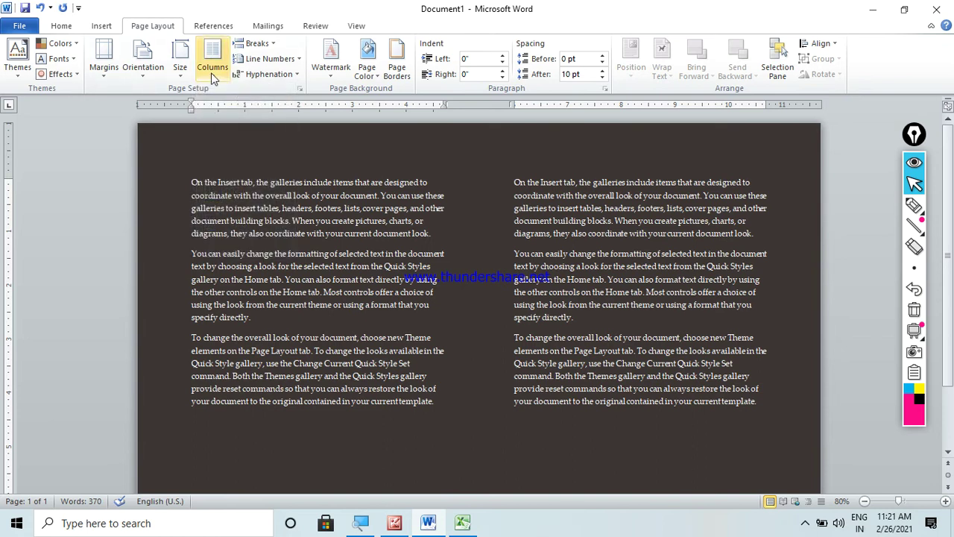
{"action": "double_click", "coordinate": [215, 76]}
{"action": "left_click", "coordinate": [215, 80]}
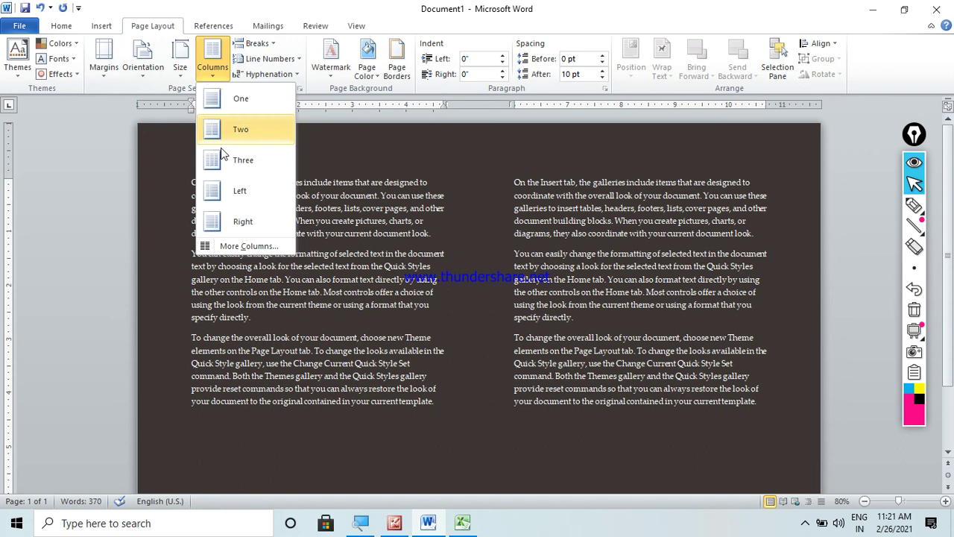
{"action": "left_click", "coordinate": [250, 245]}
{"action": "left_click", "coordinate": [450, 171]}
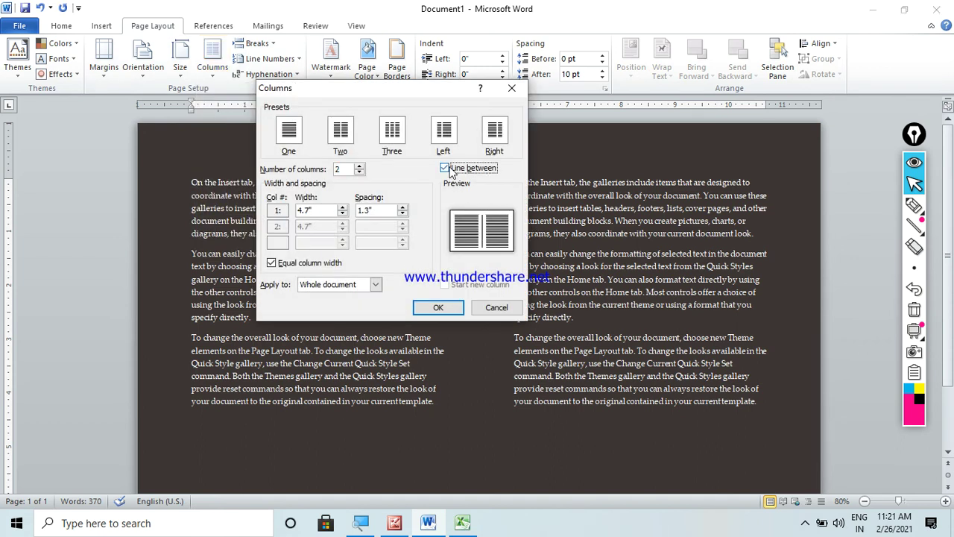
{"action": "left_click", "coordinate": [446, 308]}
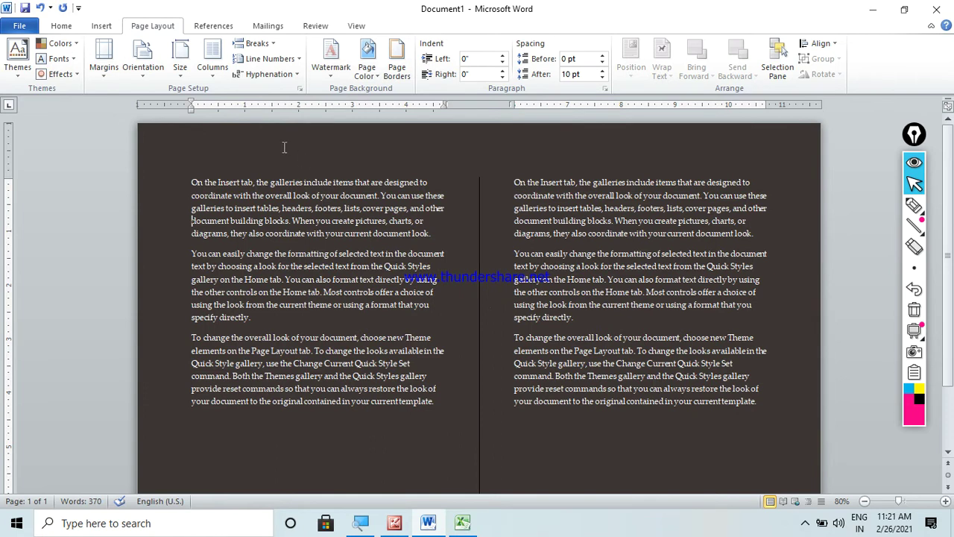
- Set the number of text columns to 5 for the whole document, keeping the line between them
{"action": "left_click", "coordinate": [213, 71]}
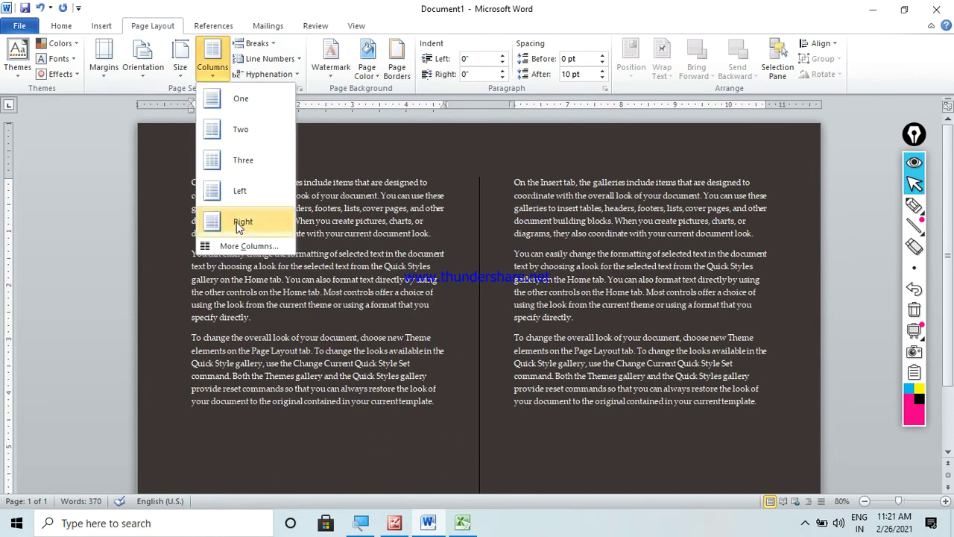
{"action": "left_click", "coordinate": [248, 249]}
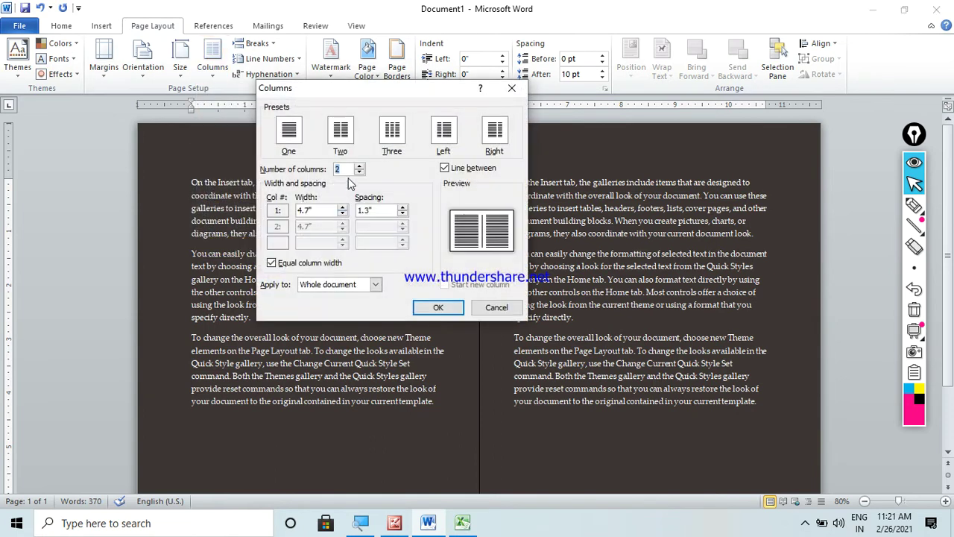
{"action": "left_click", "coordinate": [360, 167]}
{"action": "left_click", "coordinate": [360, 167]}
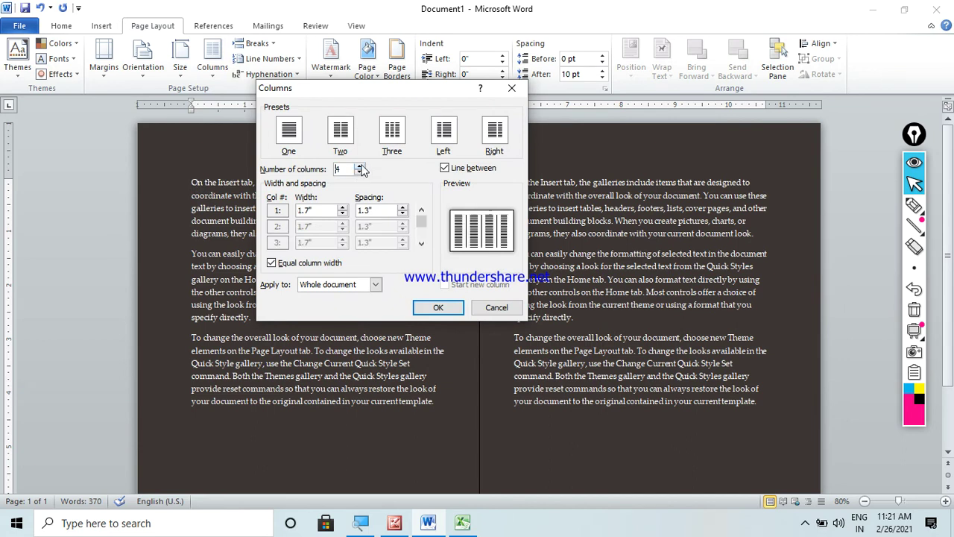
{"action": "left_click", "coordinate": [360, 167]}
{"action": "left_click", "coordinate": [436, 308]}
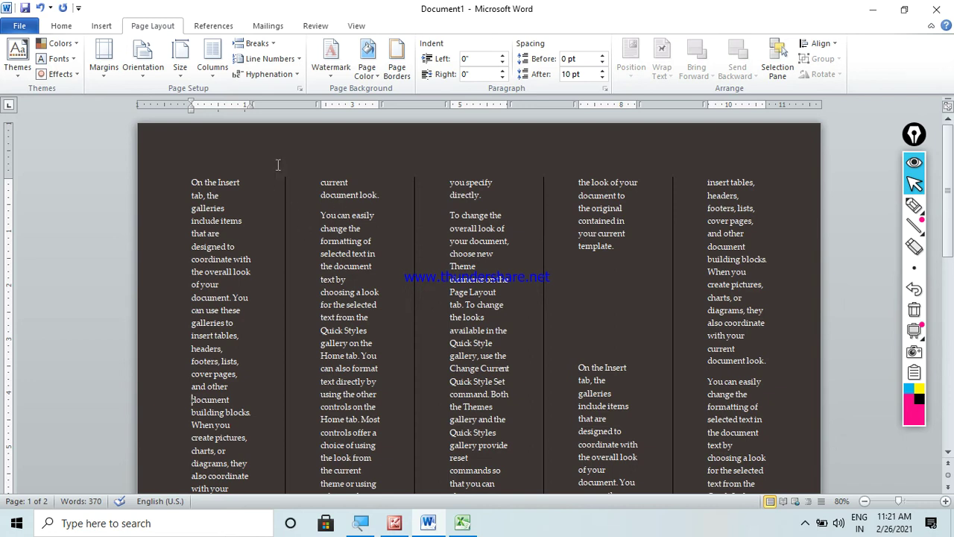
- Return the document text to one column and delete the extra blank lines between the two sets of paragraphs
{"action": "left_click", "coordinate": [215, 81]}
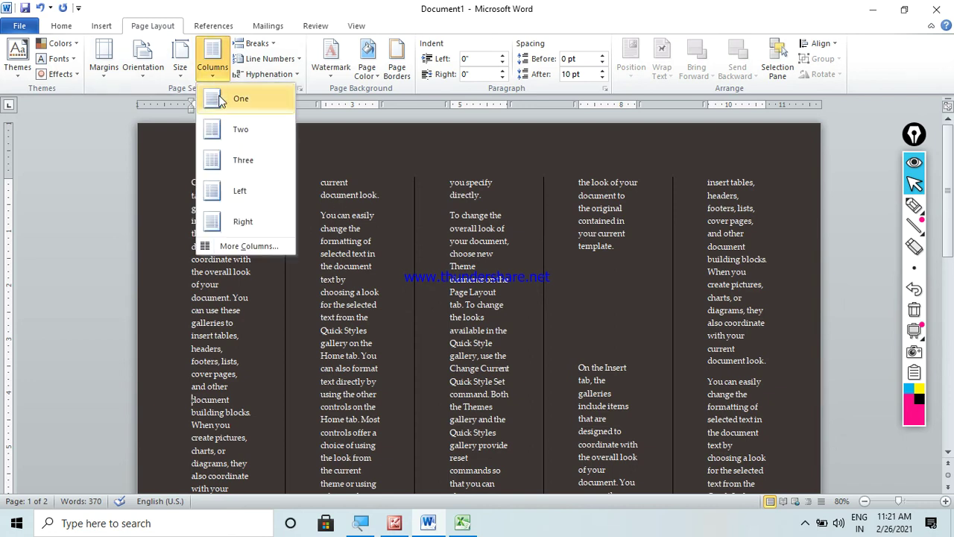
{"action": "left_click", "coordinate": [237, 96]}
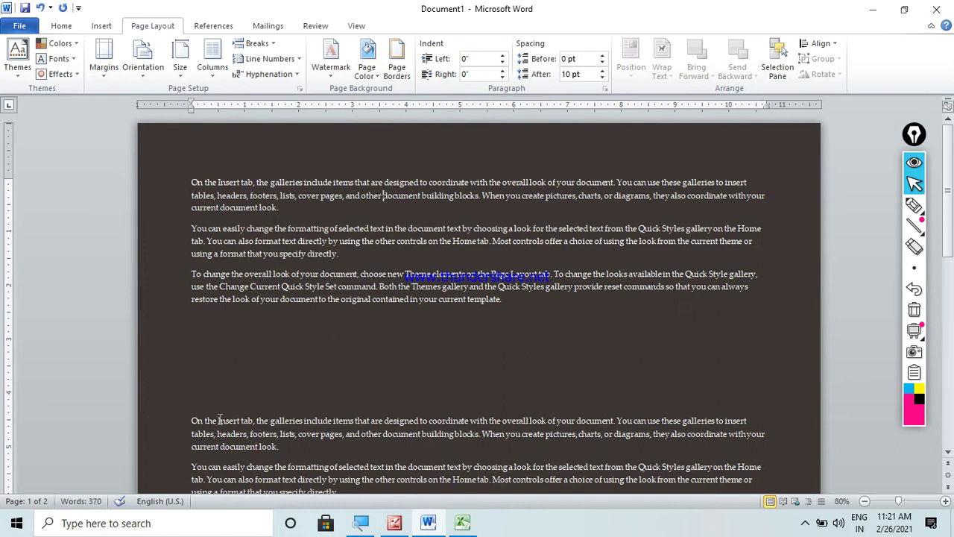
{"action": "key", "text": "BackSpace"}
{"action": "key", "text": "BackSpace"}
{"action": "key", "text": "BackSpace"}
{"action": "key", "text": "BackSpace"}
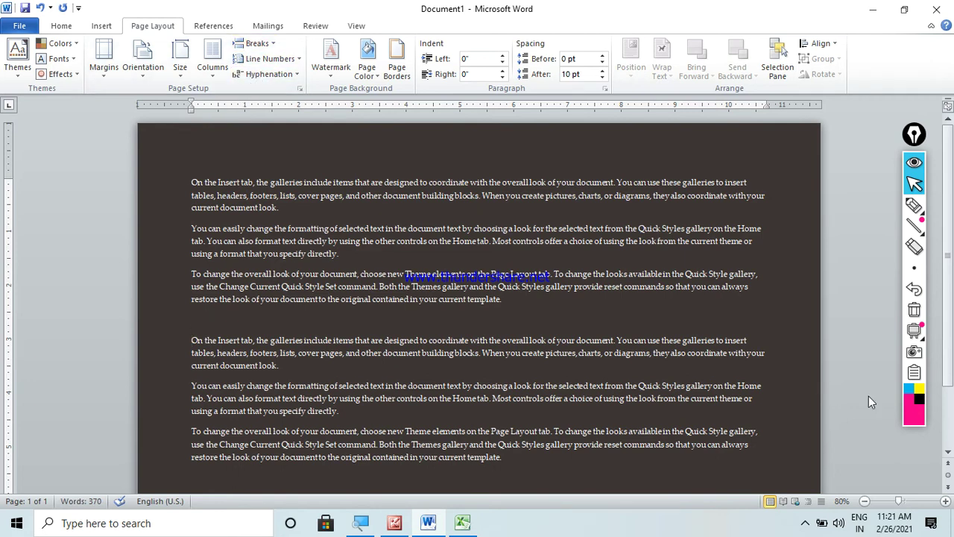
- Insert a page break on the blank line between the two sets of paragraphs, and undo and redo it to compare
{"action": "left_click", "coordinate": [864, 502]}
{"action": "left_click", "coordinate": [865, 502]}
{"action": "left_click", "coordinate": [865, 501]}
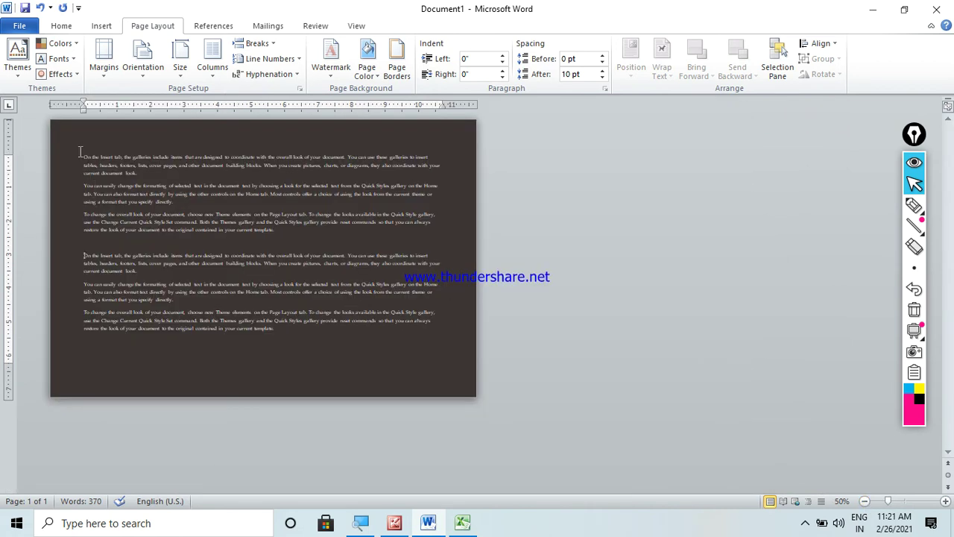
{"action": "left_click_drag", "start_coordinate": [81, 152], "coordinate": [255, 251]}
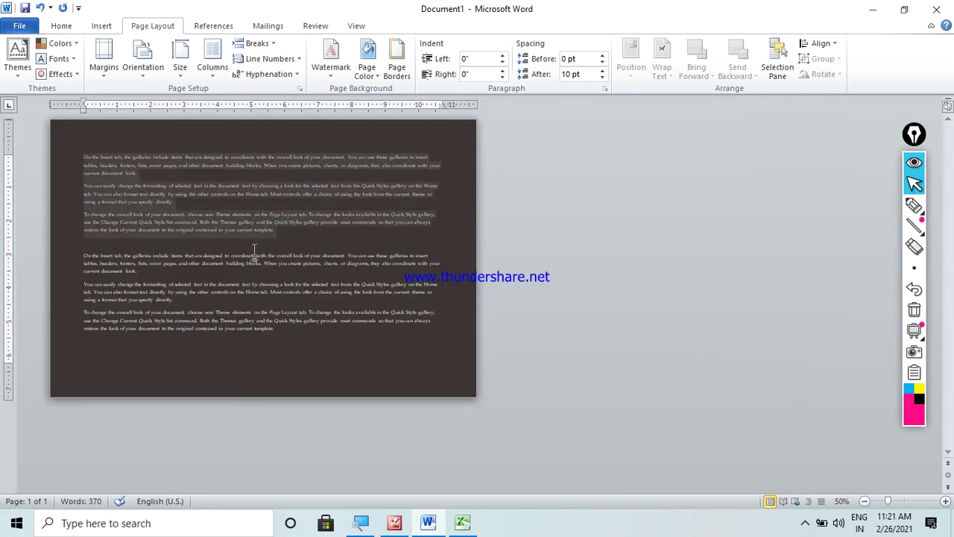
{"action": "left_click_drag", "start_coordinate": [82, 256], "coordinate": [161, 331]}
{"action": "left_click", "coordinate": [99, 246]}
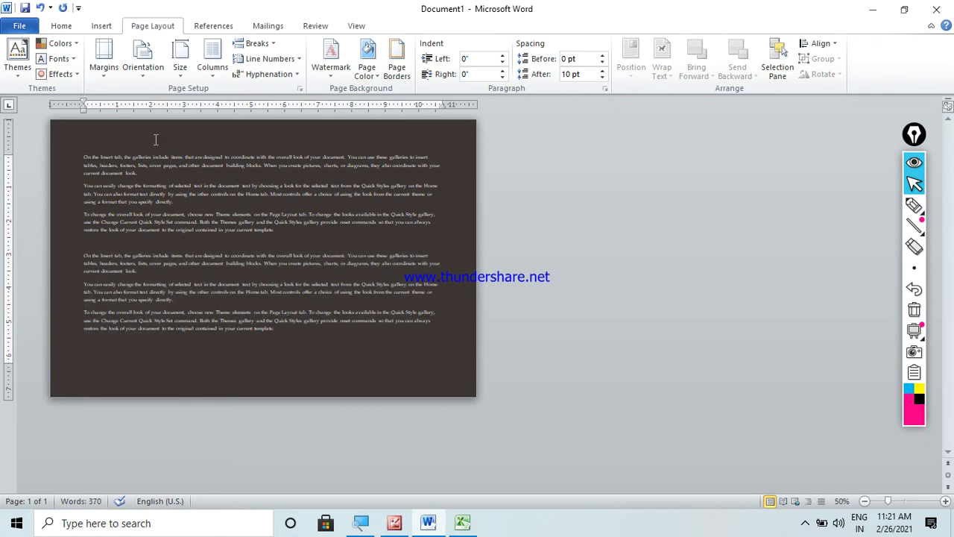
{"action": "left_click", "coordinate": [254, 43]}
{"action": "left_click", "coordinate": [269, 78]}
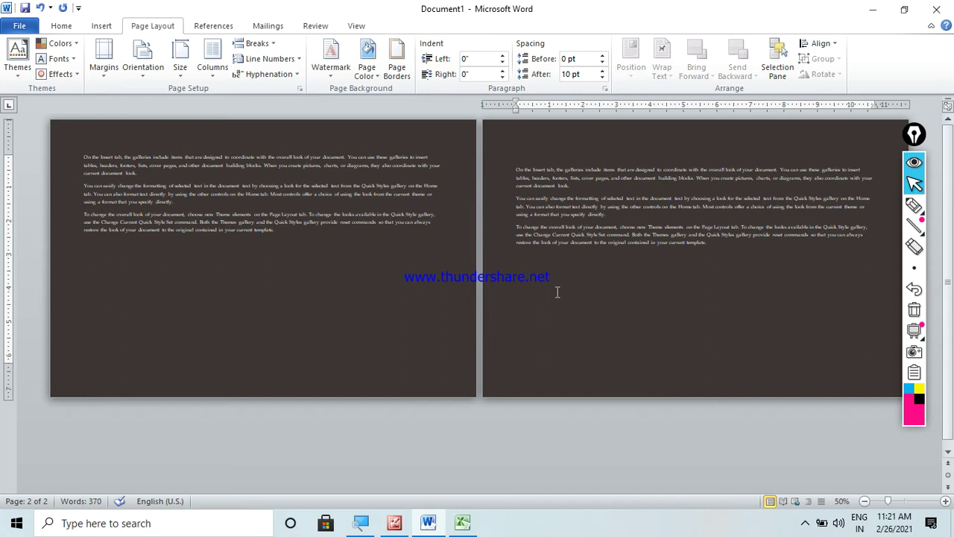
{"action": "key", "text": "ctrl+z"}
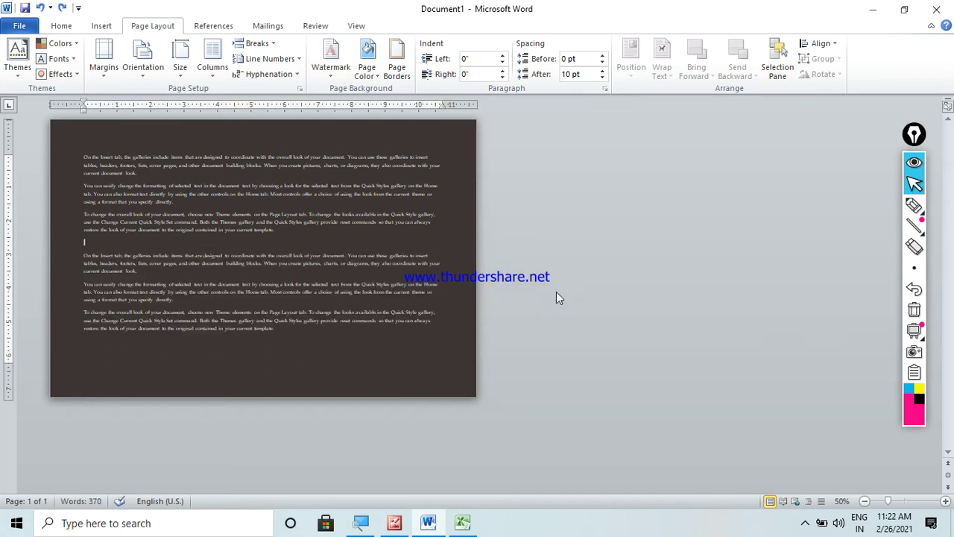
{"action": "key", "text": "ctrl+y"}
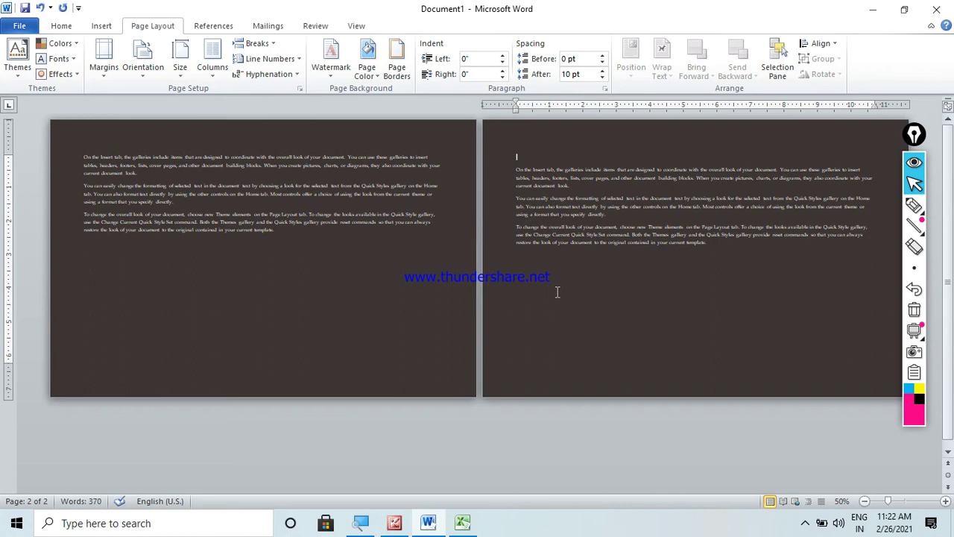
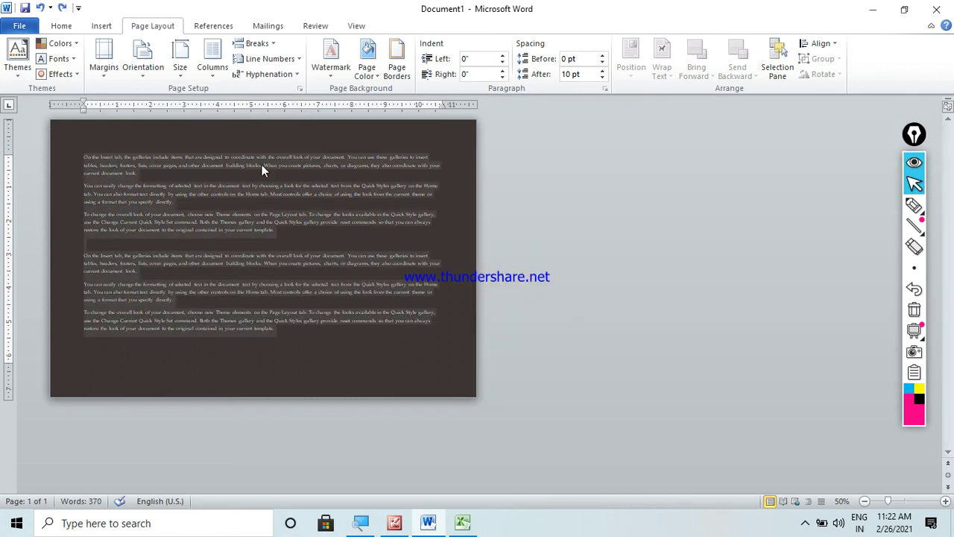
- Add line numbering to the whole document, starting at 1, counting by 1 and restarting on each page
{"action": "left_click", "coordinate": [270, 59]}
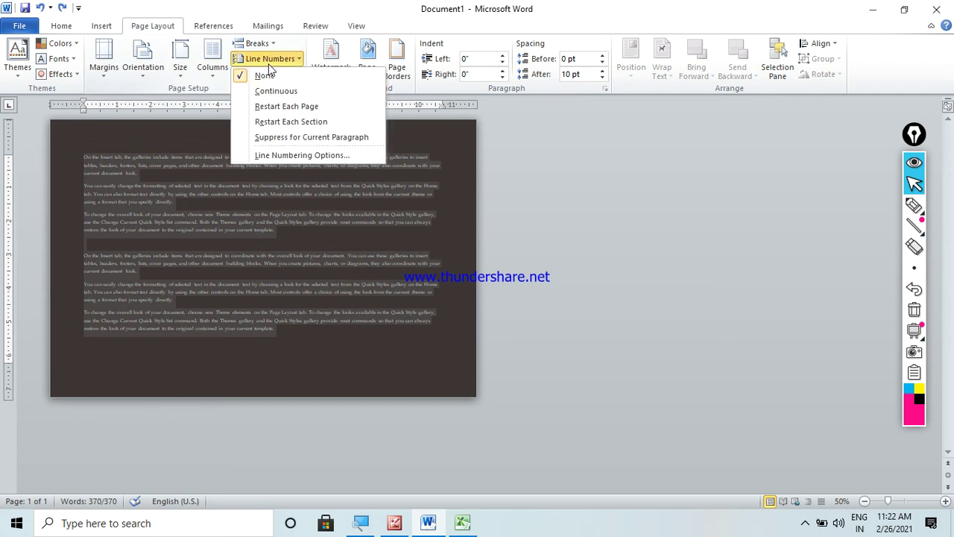
{"action": "left_click", "coordinate": [443, 434]}
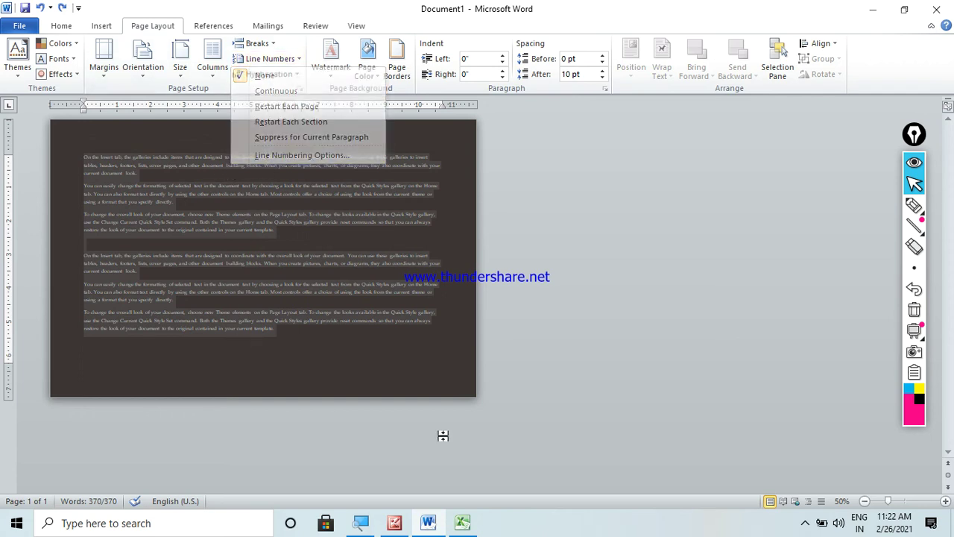
{"action": "left_click", "coordinate": [945, 501]}
{"action": "left_click", "coordinate": [945, 501]}
{"action": "left_click", "coordinate": [946, 501]}
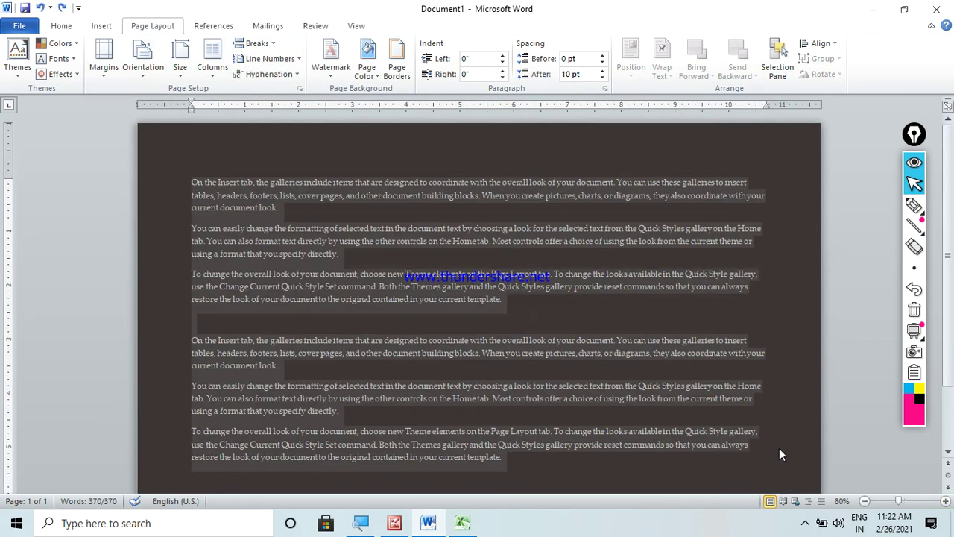
{"action": "left_click", "coordinate": [289, 58]}
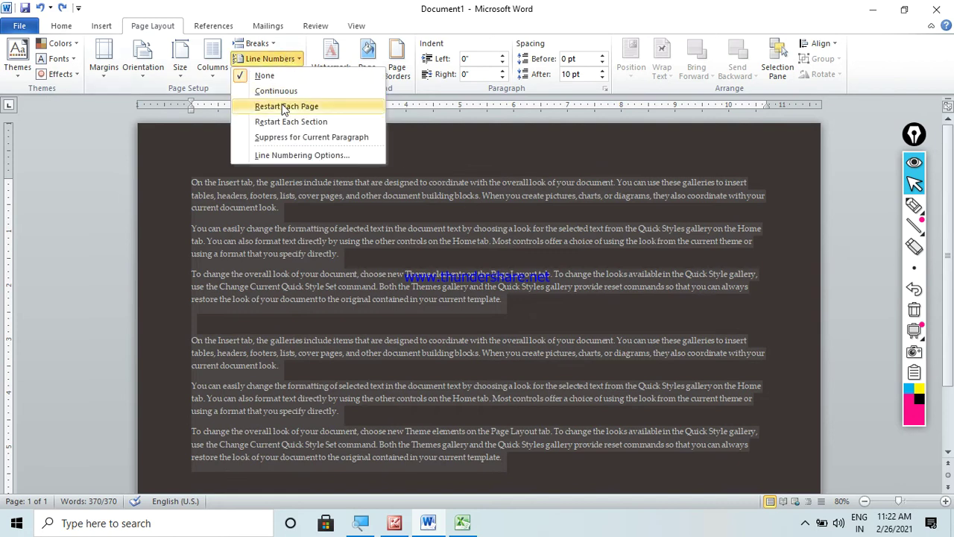
{"action": "left_click", "coordinate": [280, 158]}
{"action": "left_click", "coordinate": [548, 355]}
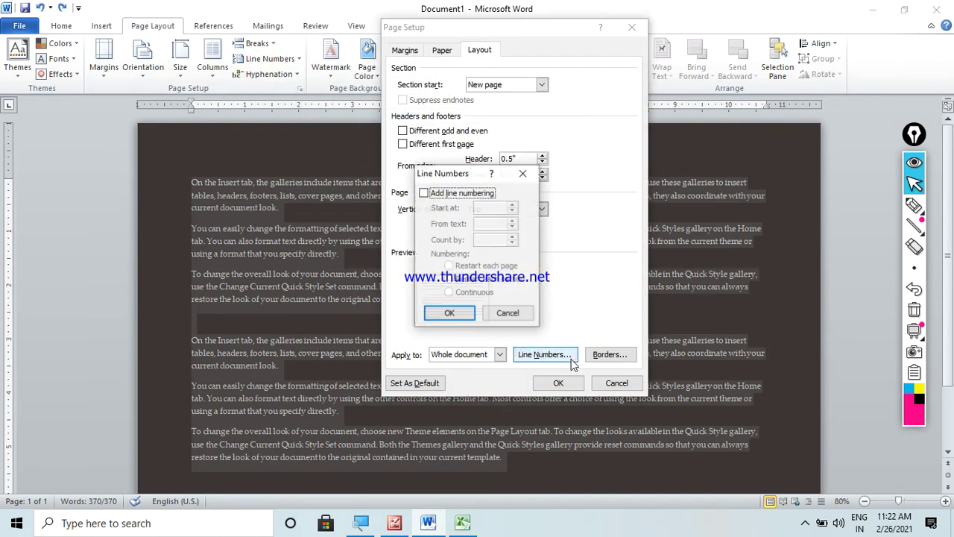
{"action": "left_click", "coordinate": [443, 196]}
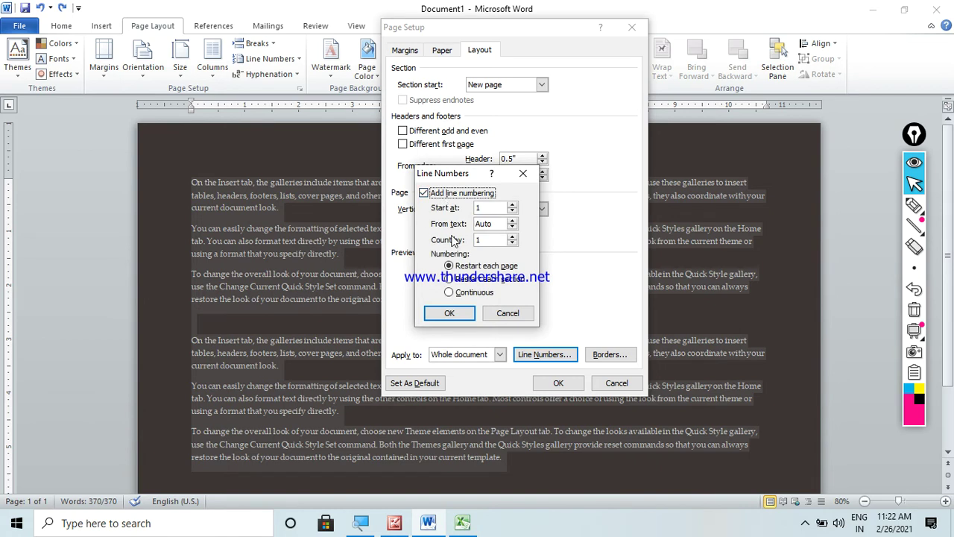
{"action": "left_click", "coordinate": [492, 208]}
{"action": "left_click", "coordinate": [513, 206]}
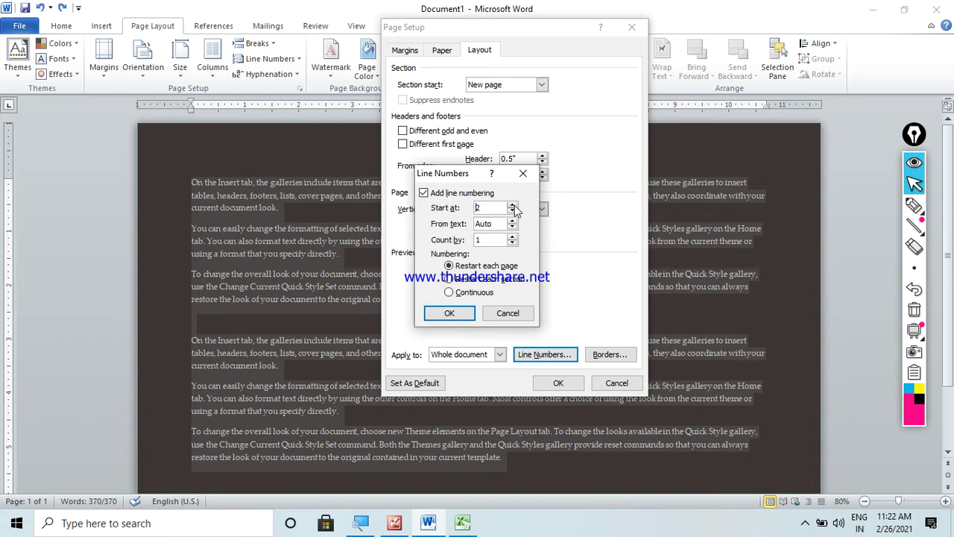
{"action": "left_click", "coordinate": [513, 213]}
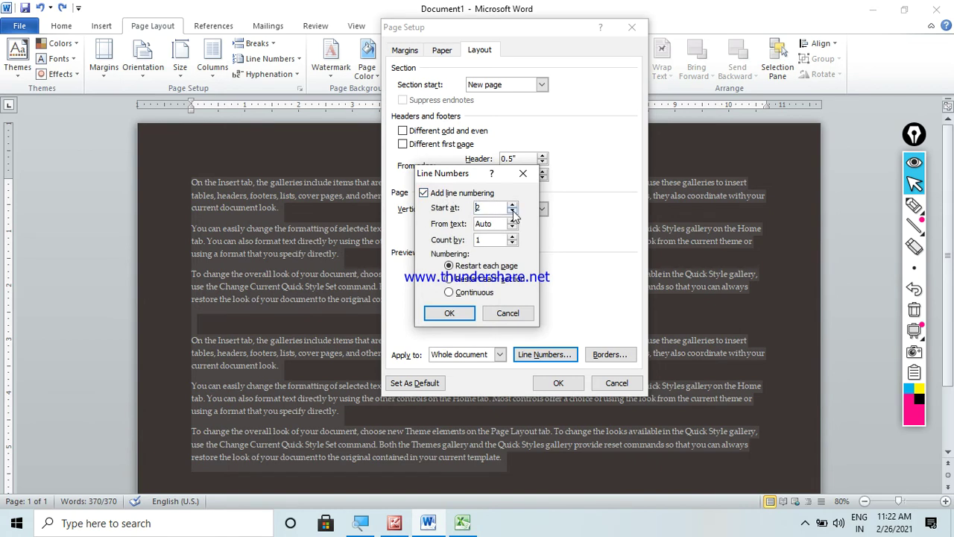
{"action": "left_click", "coordinate": [450, 313]}
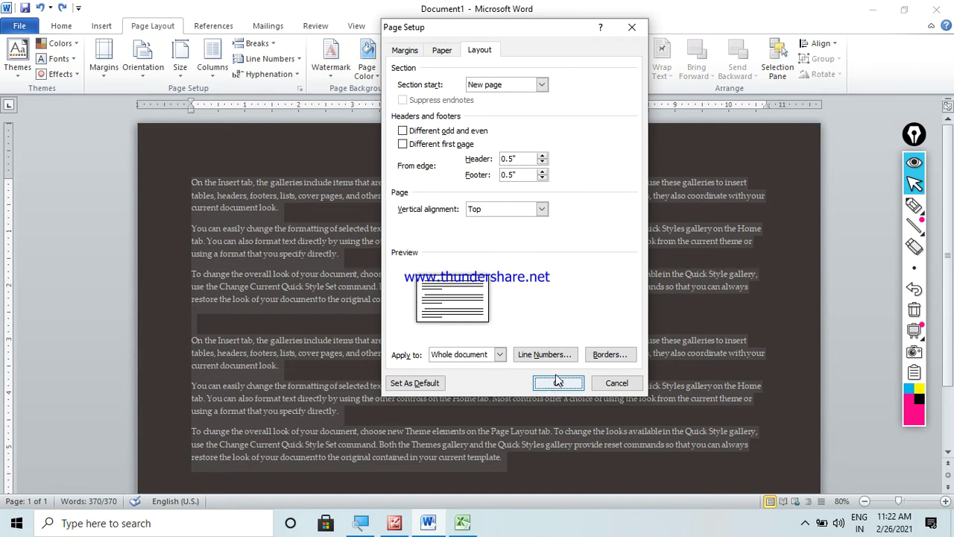
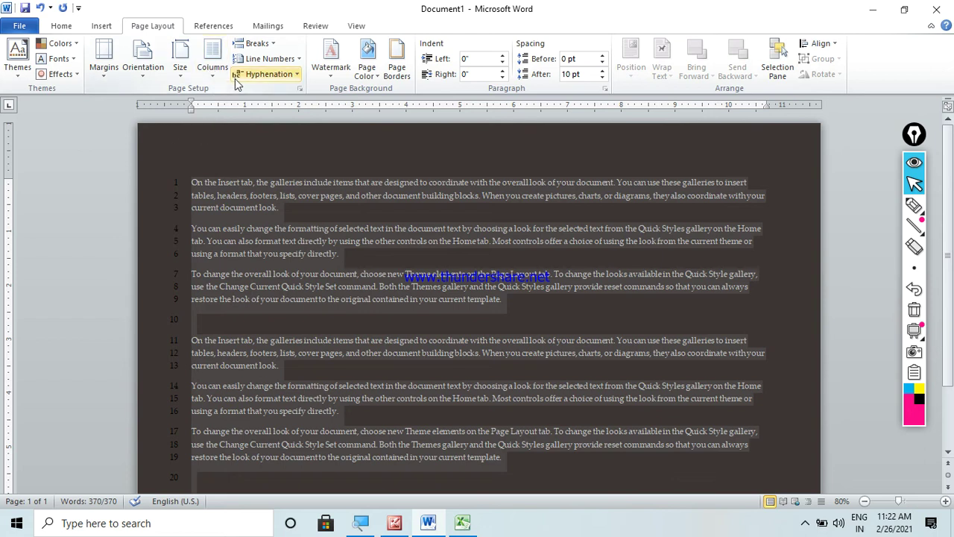
- Enlarge all the selected document text to about two and a half times its size and make it bold
{"action": "key", "text": "ctrl+bracketright"}
{"action": "key", "text": "ctrl+bracketright"}
{"action": "key", "text": "ctrl+bracketright"}
{"action": "key", "text": "ctrl+bracketright"}
{"action": "key", "text": "ctrl+bracketright"}
{"action": "key", "text": "ctrl+bracketright"}
{"action": "key", "text": "ctrl+bracketright"}
{"action": "key", "text": "ctrl+bracketright"}
{"action": "key", "text": "ctrl+bracketright"}
{"action": "key", "text": "ctrl+bracketright"}
{"action": "key", "text": "ctrl+bracketright"}
{"action": "key", "text": "ctrl+bracketright"}
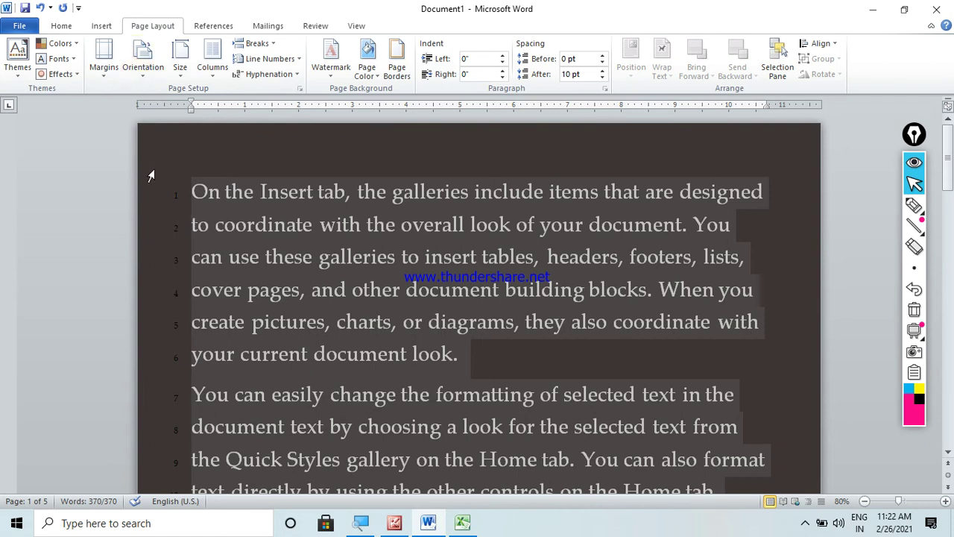
{"action": "key", "text": "ctrl+b"}
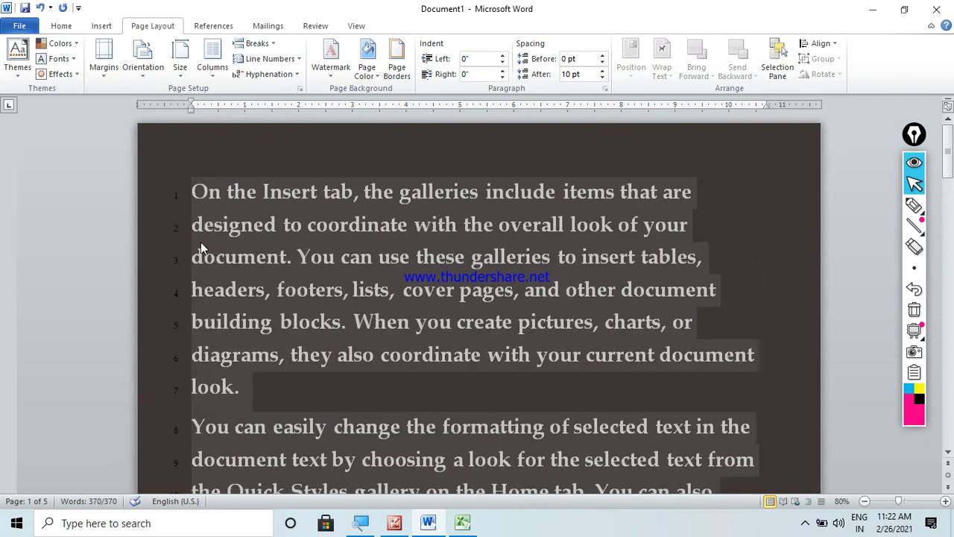
- Change the page color back to white, and set the whole document's line numbering to start at 11
{"action": "left_click", "coordinate": [369, 71]}
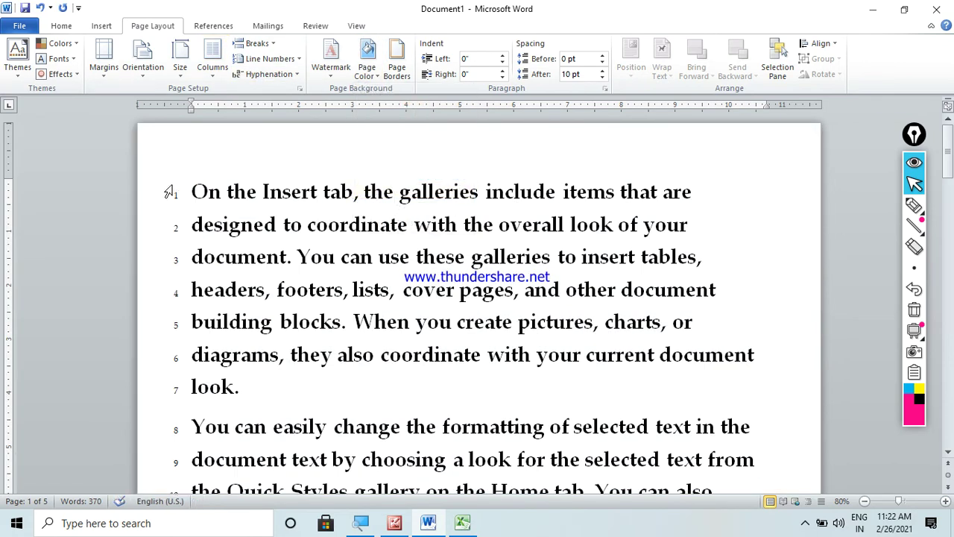
{"action": "key", "text": "ctrl+a"}
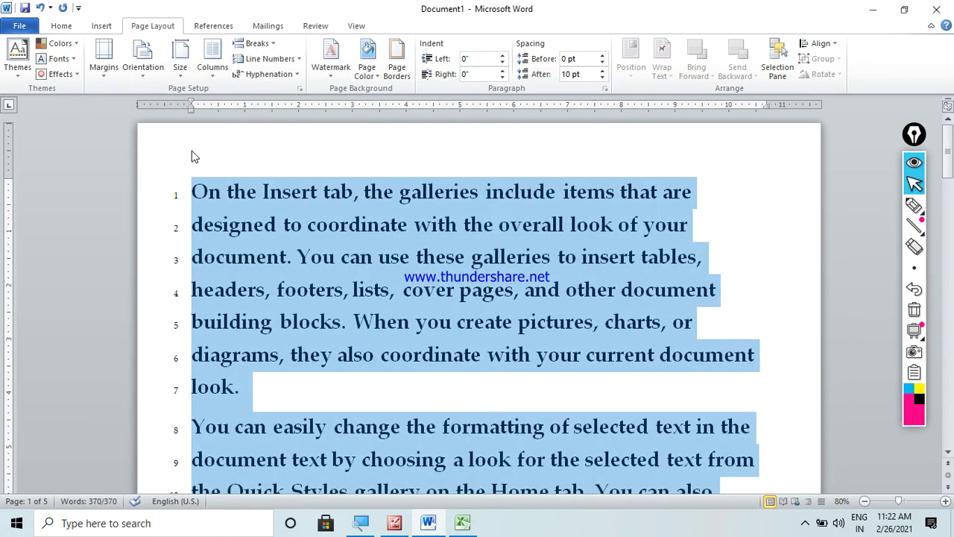
{"action": "left_click", "coordinate": [270, 59]}
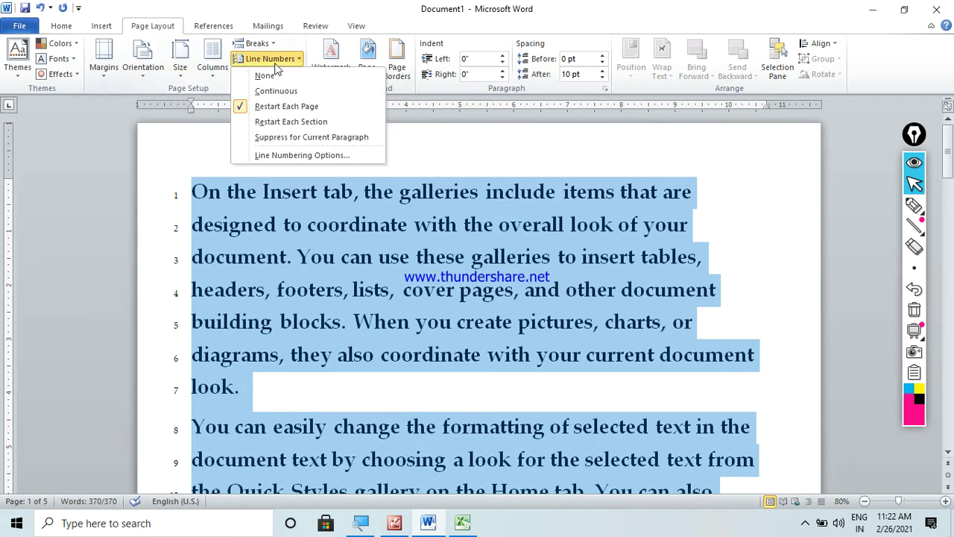
{"action": "left_click", "coordinate": [276, 155]}
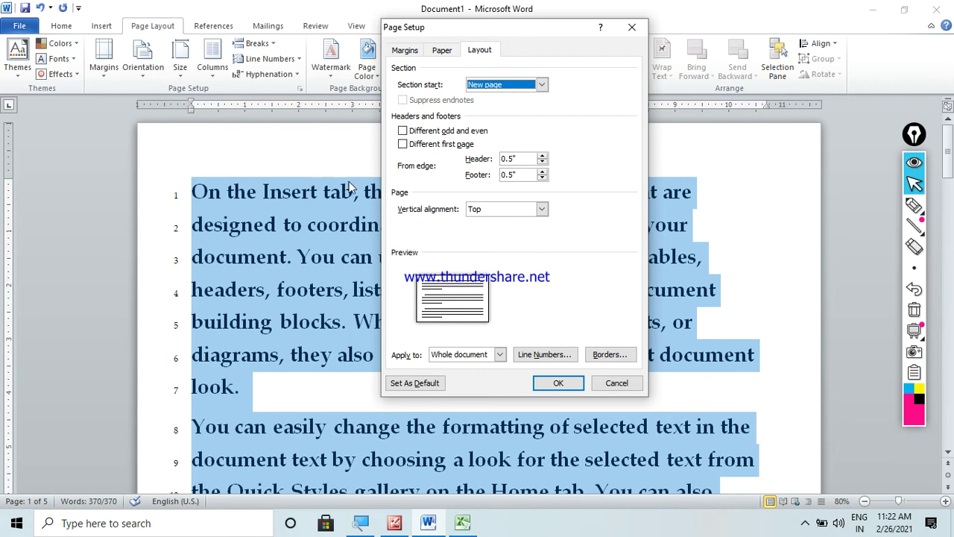
{"action": "left_click", "coordinate": [538, 357]}
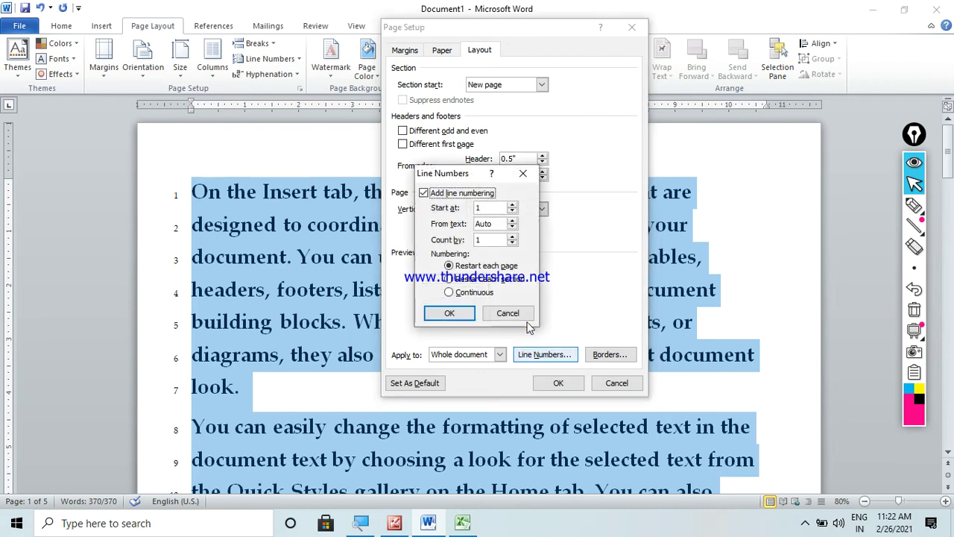
{"action": "left_click", "coordinate": [486, 207]}
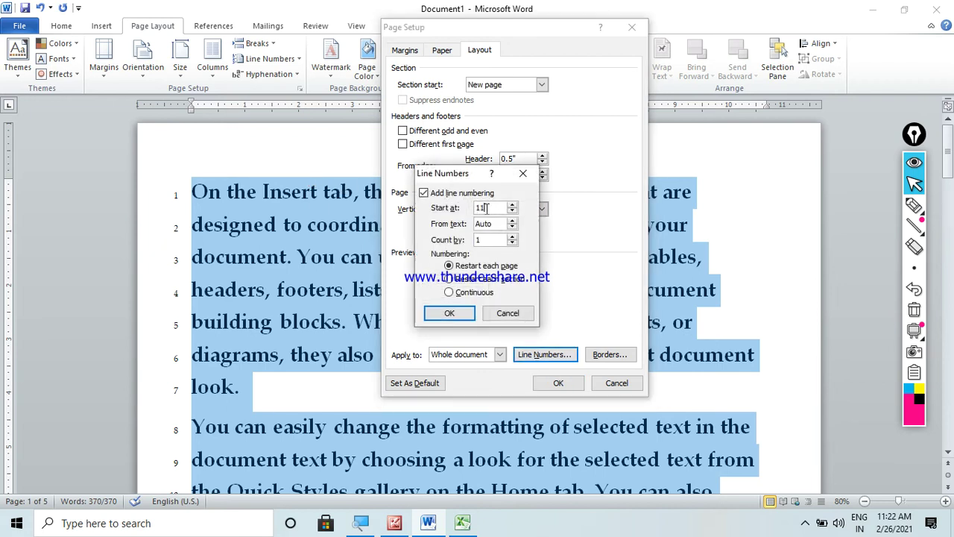
{"action": "left_click", "coordinate": [463, 312]}
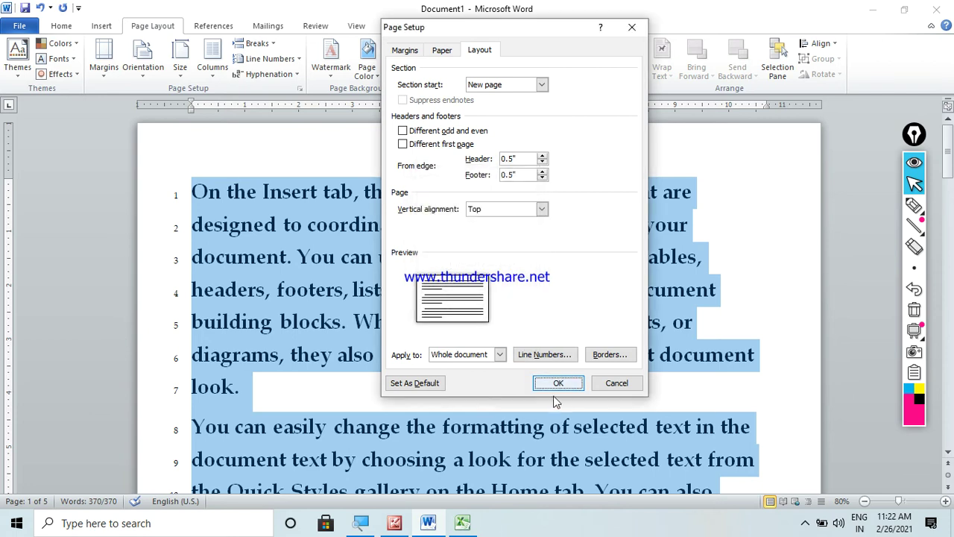
{"action": "left_click", "coordinate": [558, 384]}
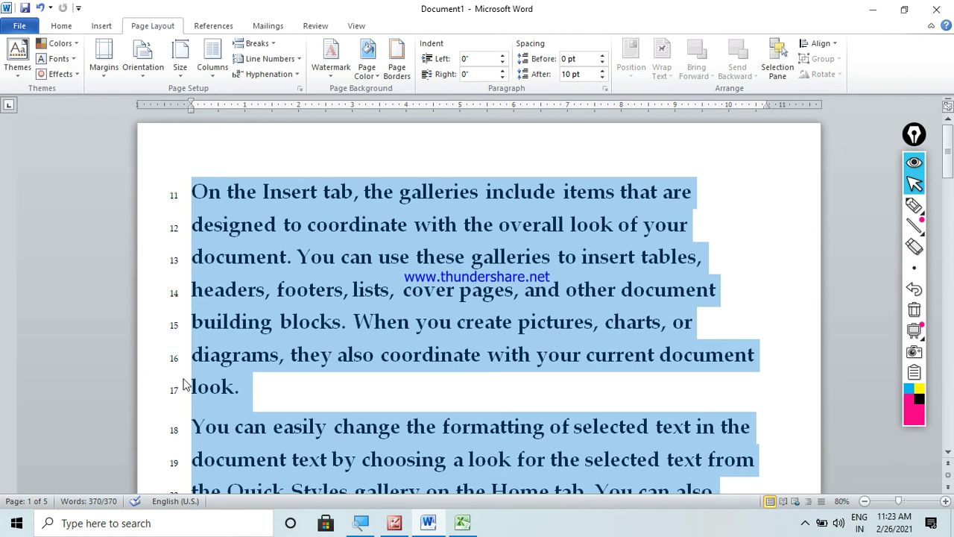
- Set the whole document's line numbering to count by 2
{"action": "left_click", "coordinate": [268, 59]}
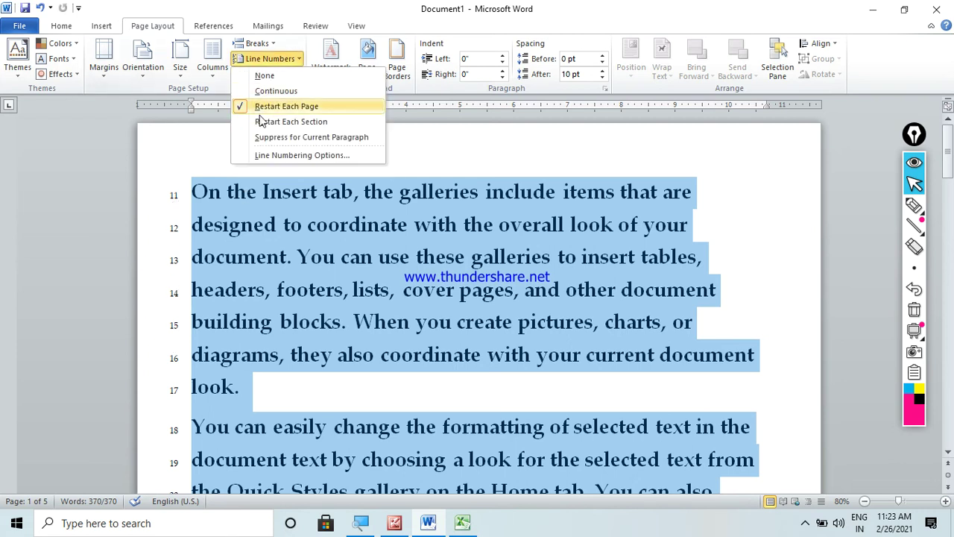
{"action": "left_click", "coordinate": [263, 154]}
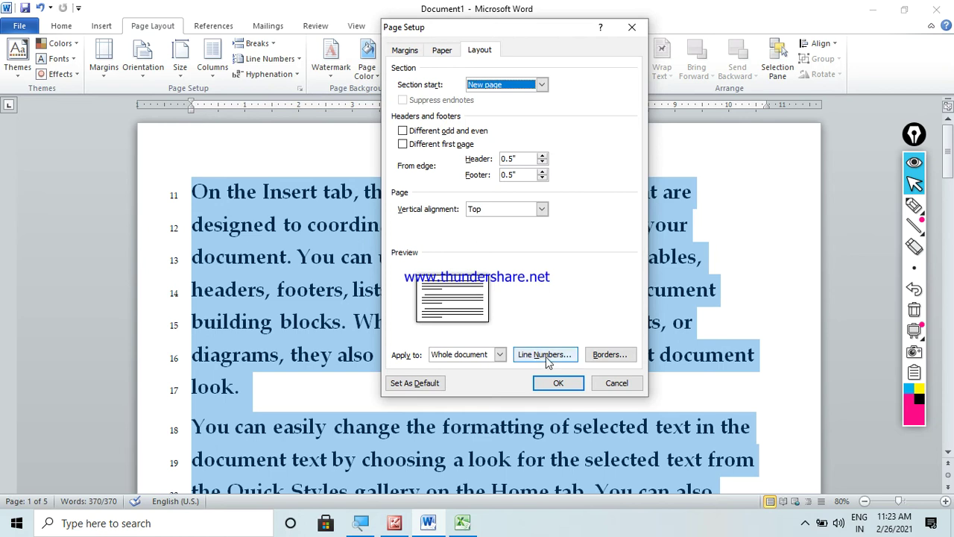
{"action": "left_click", "coordinate": [544, 354]}
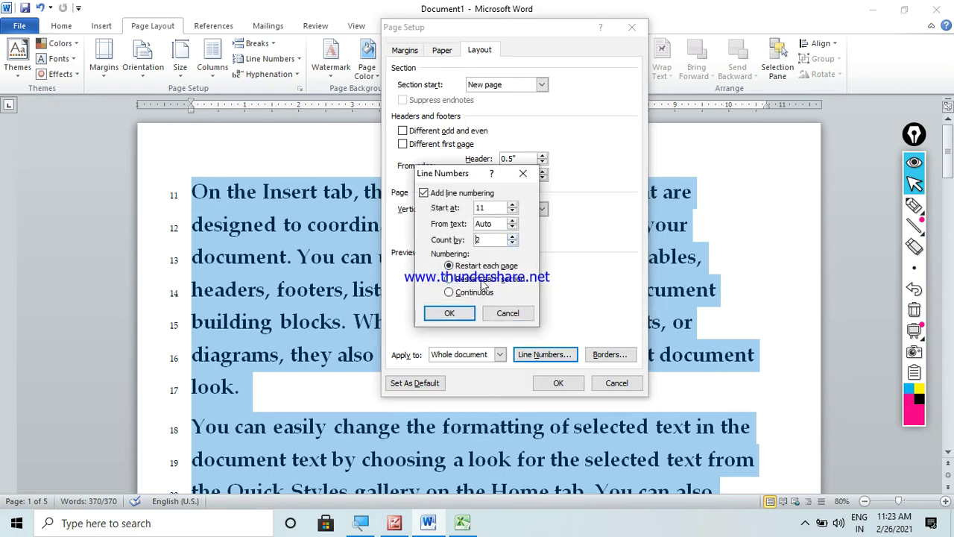
{"action": "left_click", "coordinate": [451, 313]}
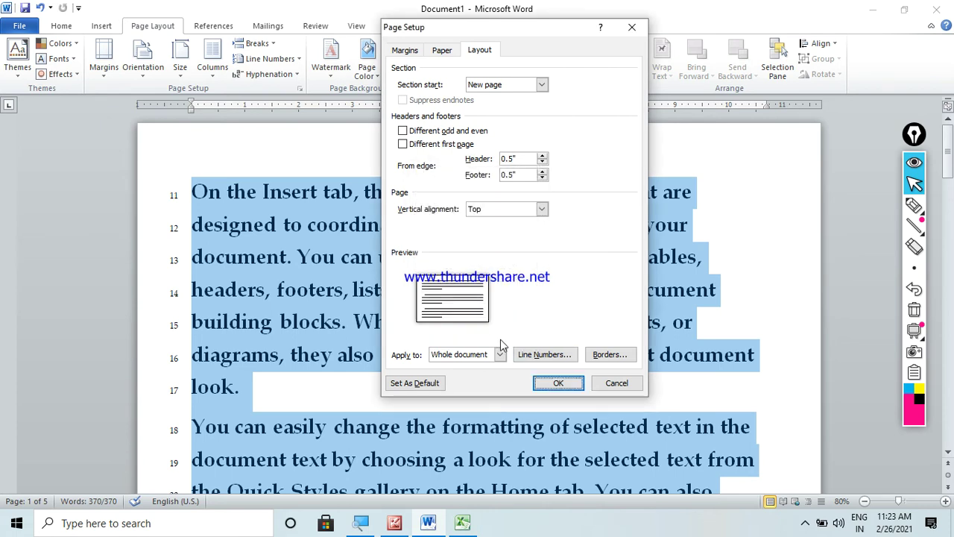
{"action": "left_click", "coordinate": [557, 382]}
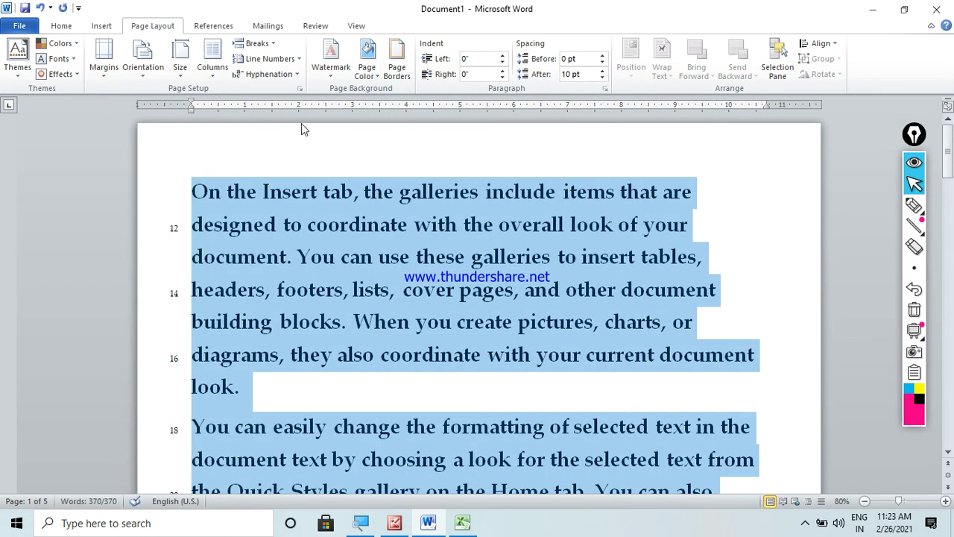
- Turn off line numbering and enlarge all the selected text to about three times its size
{"action": "left_click", "coordinate": [269, 59]}
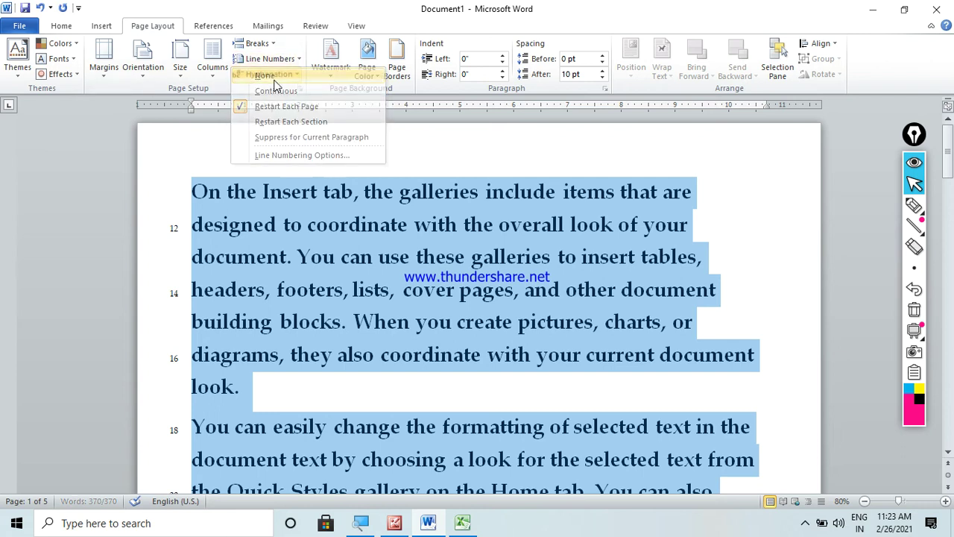
{"action": "left_click", "coordinate": [273, 80]}
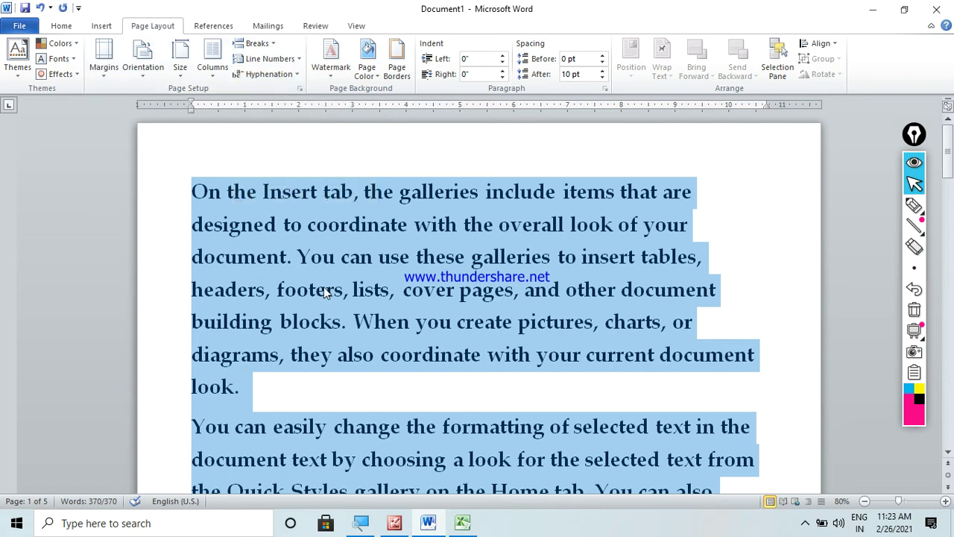
{"action": "key", "text": "ctrl+shift+period"}
{"action": "key", "text": "ctrl+shift+period"}
{"action": "key", "text": "ctrl+shift+period"}
{"action": "key", "text": "ctrl+shift+period"}
{"action": "key", "text": "ctrl+shift+period"}
{"action": "key", "text": "ctrl+shift+period"}
{"action": "key", "text": "ctrl+shift+period"}
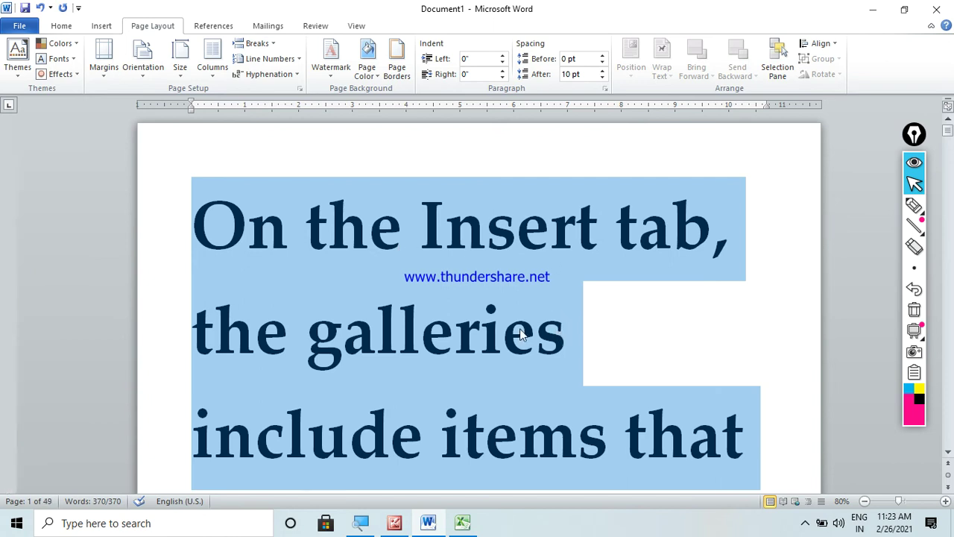
- Insert a hyphen after "ga" in the word "galleries" and delete it again
{"action": "left_click", "coordinate": [376, 338]}
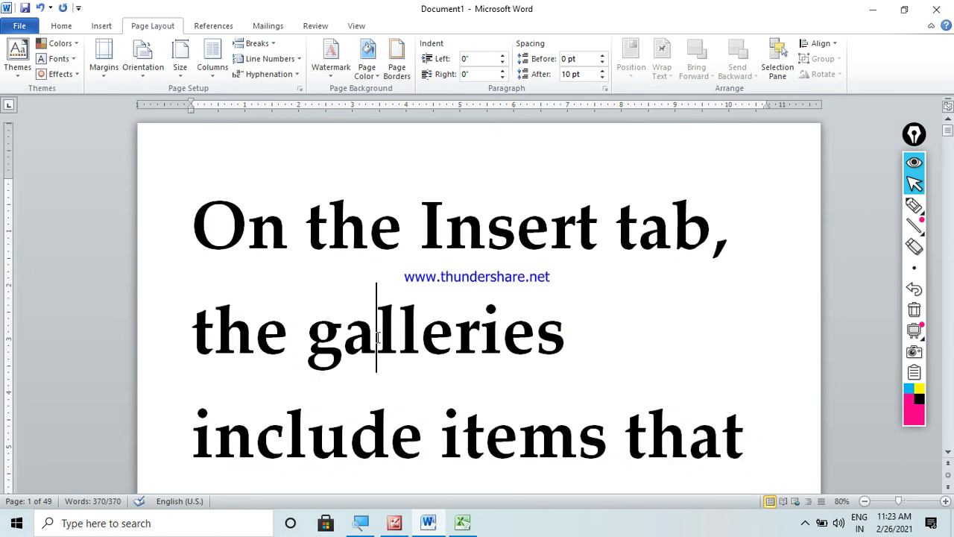
{"action": "type", "text": "-"}
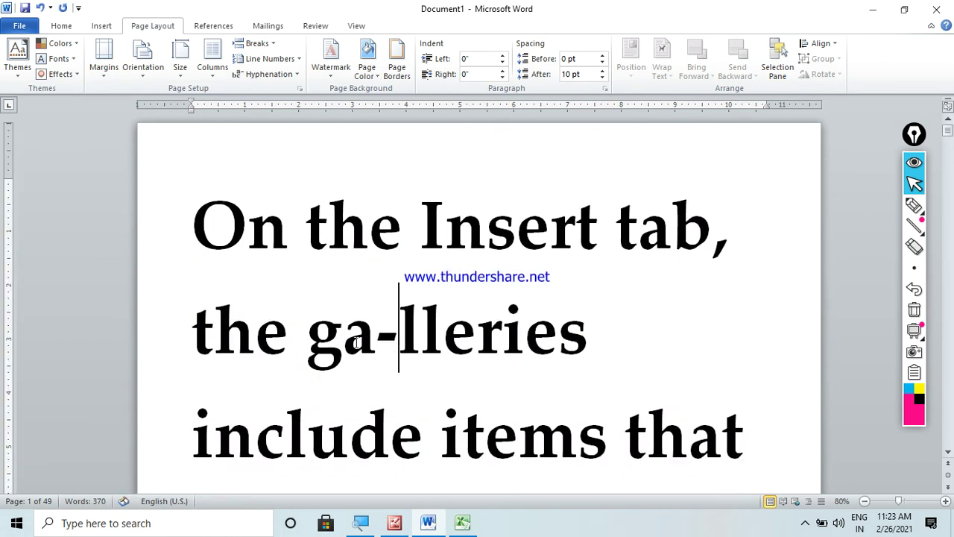
{"action": "key", "text": "BackSpace"}
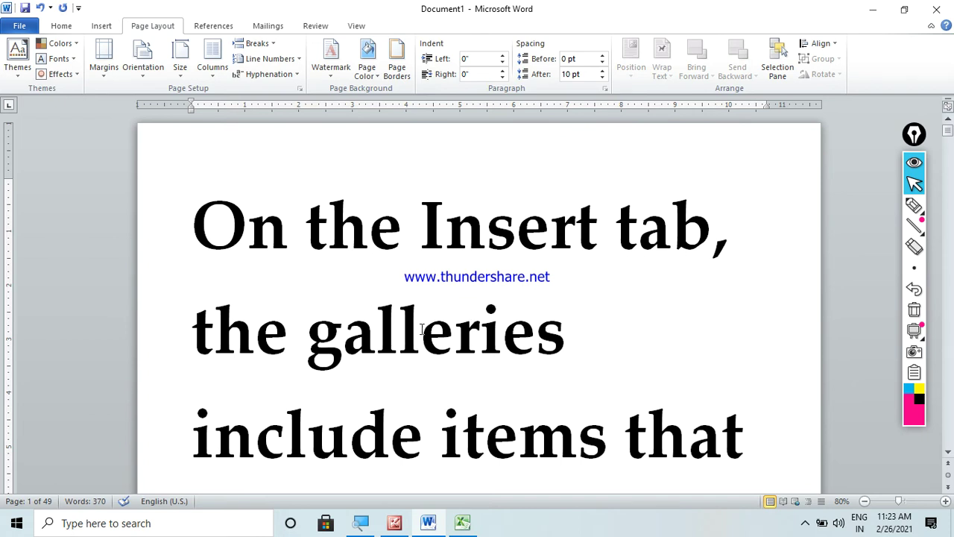
- Start manual hyphenation on the whole text and accept the break "in-clude" for the first suggested word
{"action": "key", "text": "ctrl+a"}
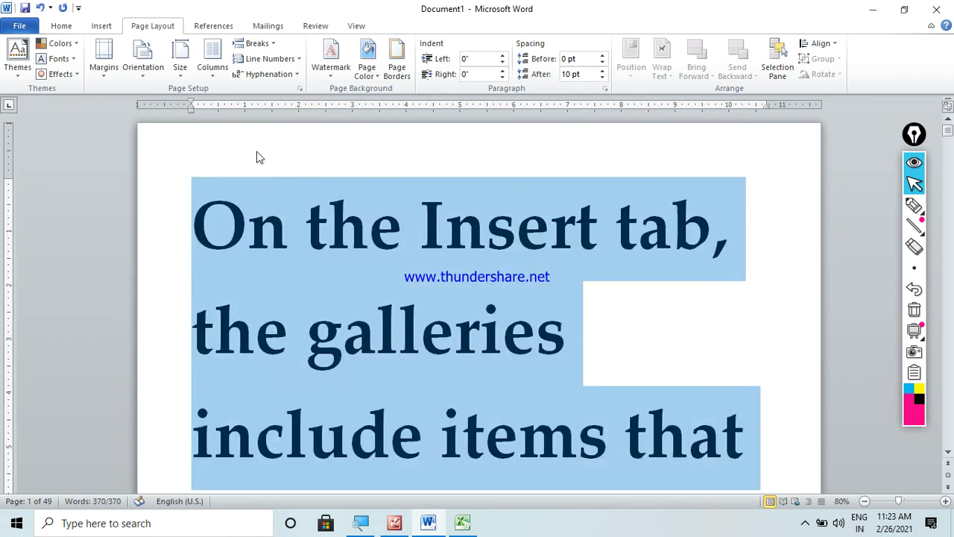
{"action": "left_click", "coordinate": [265, 74]}
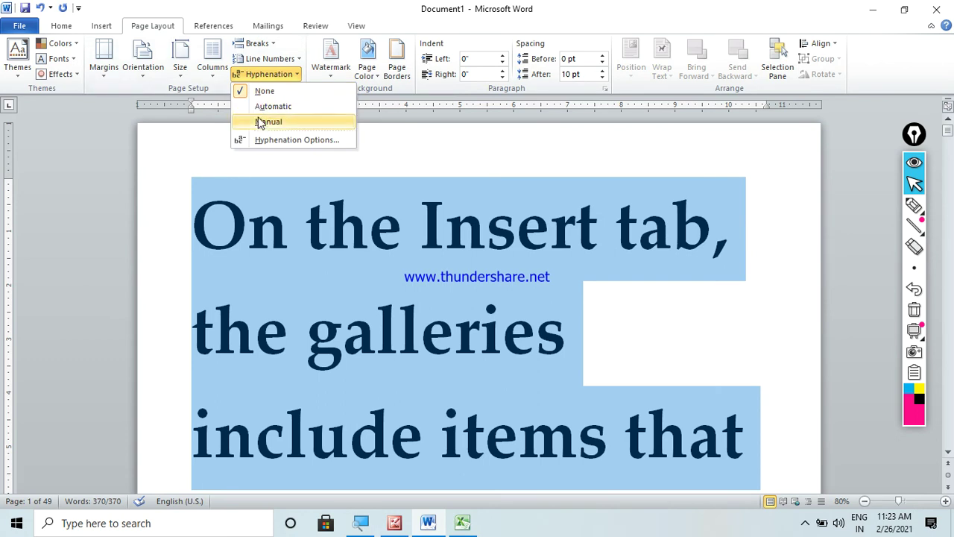
{"action": "left_click", "coordinate": [259, 124]}
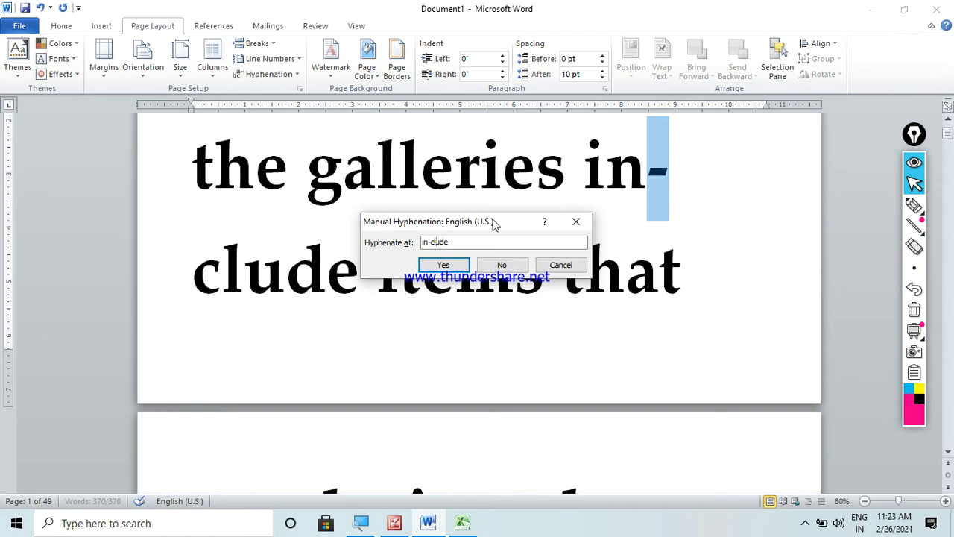
{"action": "left_click_drag", "start_coordinate": [495, 220], "coordinate": [568, 283]}
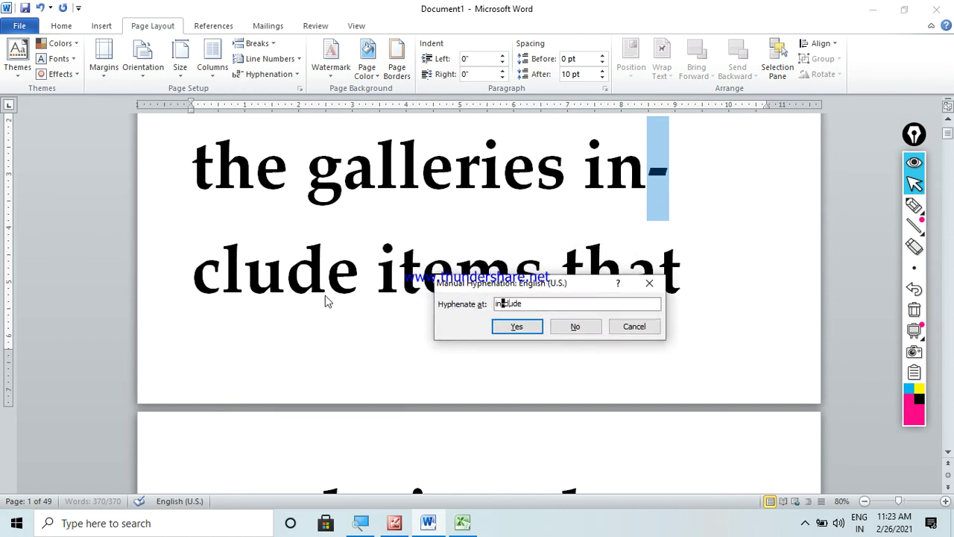
{"action": "left_click", "coordinate": [522, 328]}
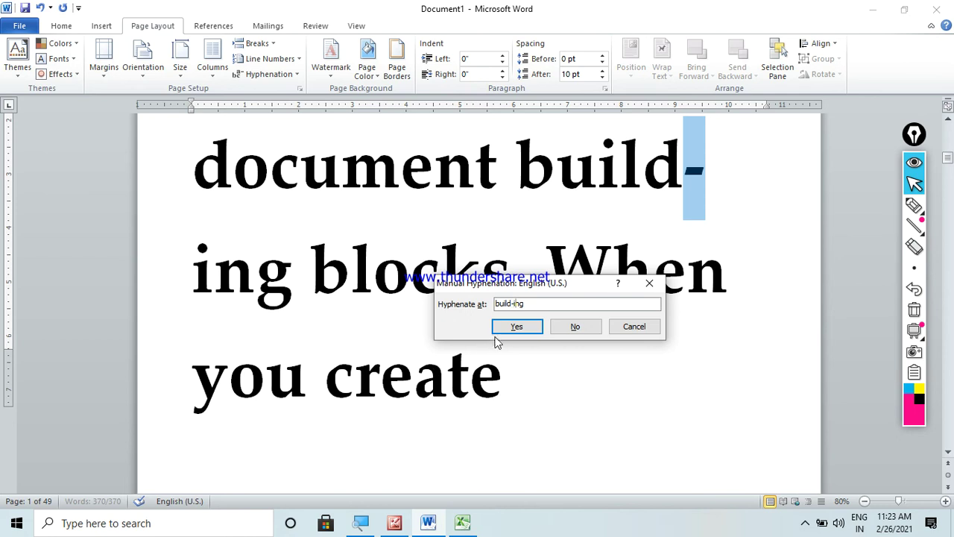
- Accept all the remaining suggested word breaks, from "build-ing" onward, and complete the hyphenation check for the rest of the document
{"action": "left_click", "coordinate": [518, 325]}
{"action": "left_click", "coordinate": [519, 327]}
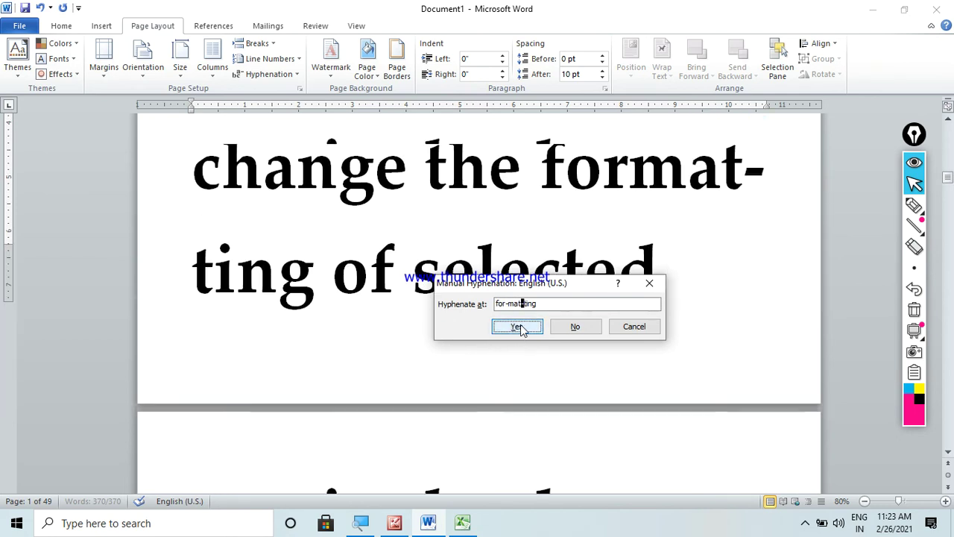
{"action": "left_click", "coordinate": [520, 328]}
{"action": "left_click", "coordinate": [518, 326]}
{"action": "left_click", "coordinate": [518, 326]}
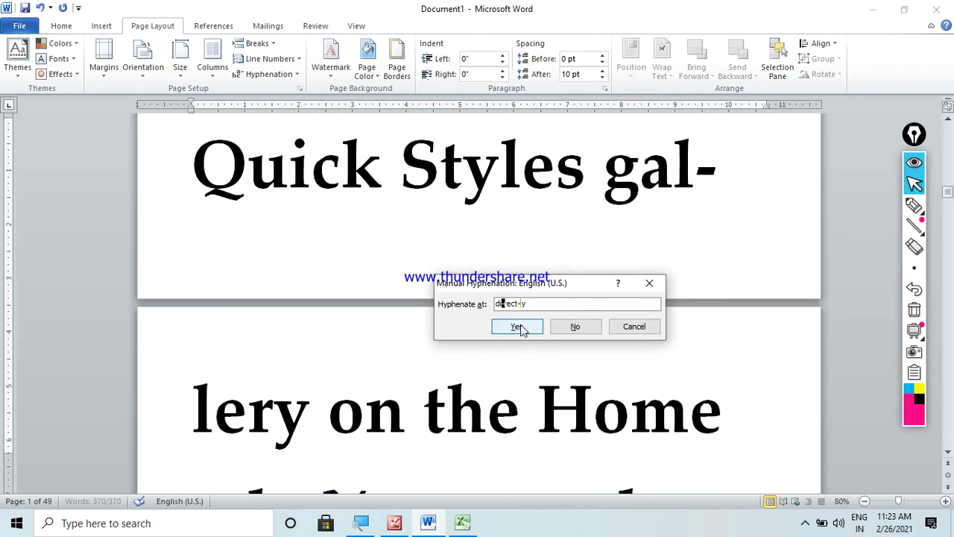
{"action": "left_click", "coordinate": [518, 326]}
{"action": "left_click", "coordinate": [518, 326]}
{"action": "left_click", "coordinate": [519, 327]}
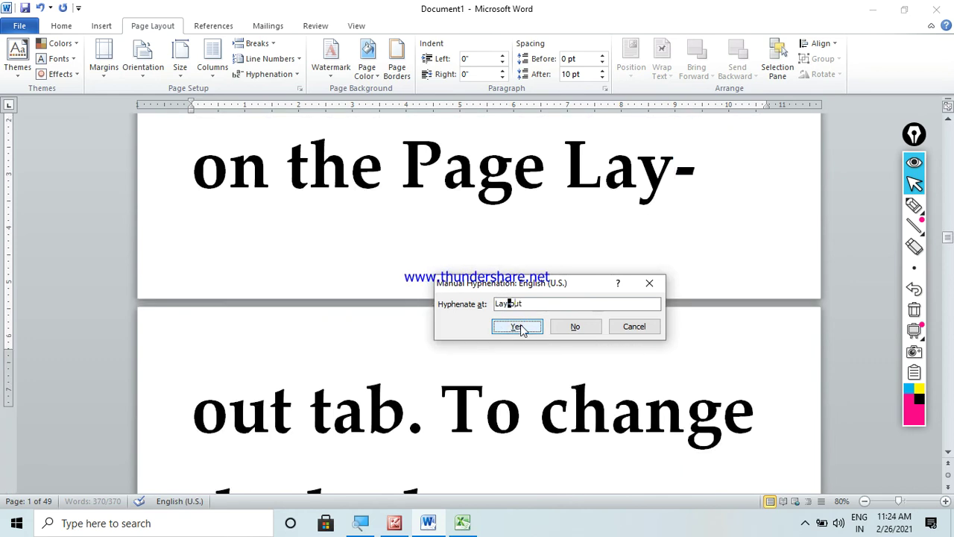
{"action": "left_click", "coordinate": [520, 328]}
{"action": "left_click", "coordinate": [519, 326]}
{"action": "left_click", "coordinate": [518, 326]}
{"action": "left_click", "coordinate": [518, 327]}
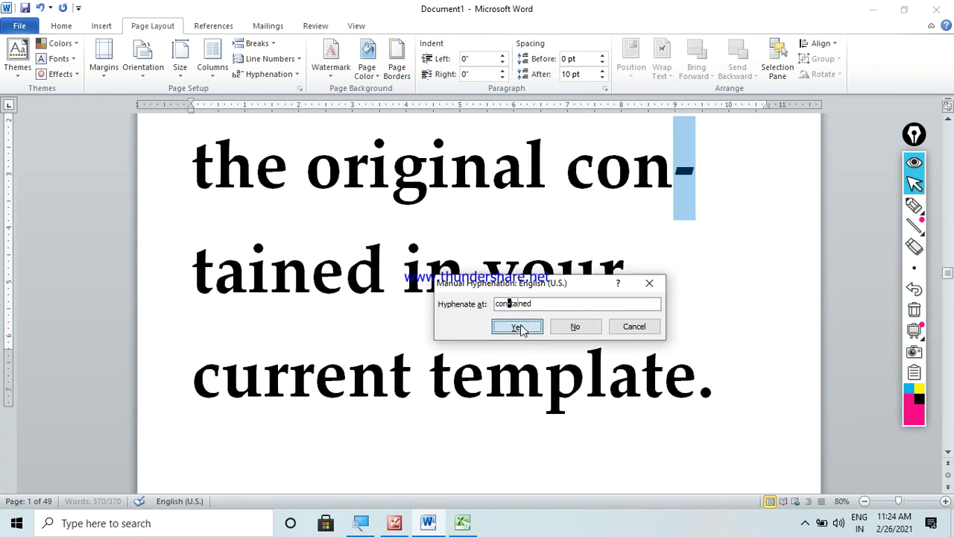
{"action": "left_click", "coordinate": [518, 327]}
{"action": "left_click", "coordinate": [518, 326]}
{"action": "left_click", "coordinate": [518, 326]}
{"action": "left_click", "coordinate": [518, 326]}
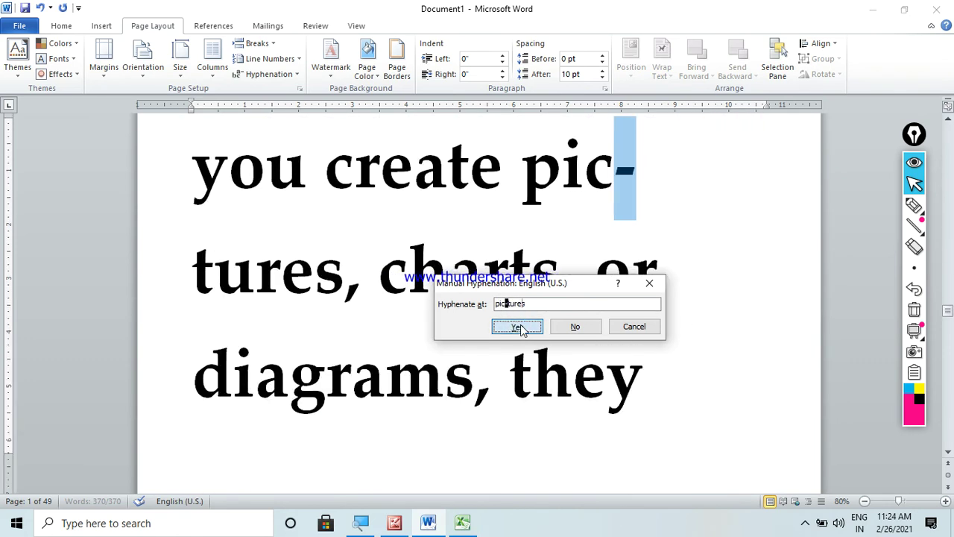
{"action": "left_click", "coordinate": [519, 327]}
{"action": "left_click", "coordinate": [519, 327]}
{"action": "left_click", "coordinate": [519, 327]}
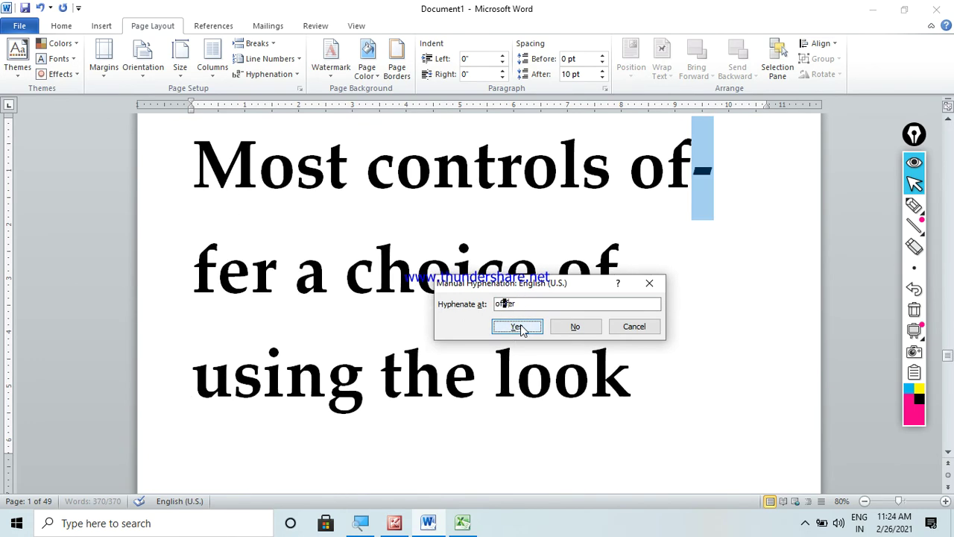
{"action": "left_click", "coordinate": [518, 327]}
{"action": "left_click", "coordinate": [518, 326]}
{"action": "left_click", "coordinate": [518, 326]}
{"action": "left_click", "coordinate": [518, 326]}
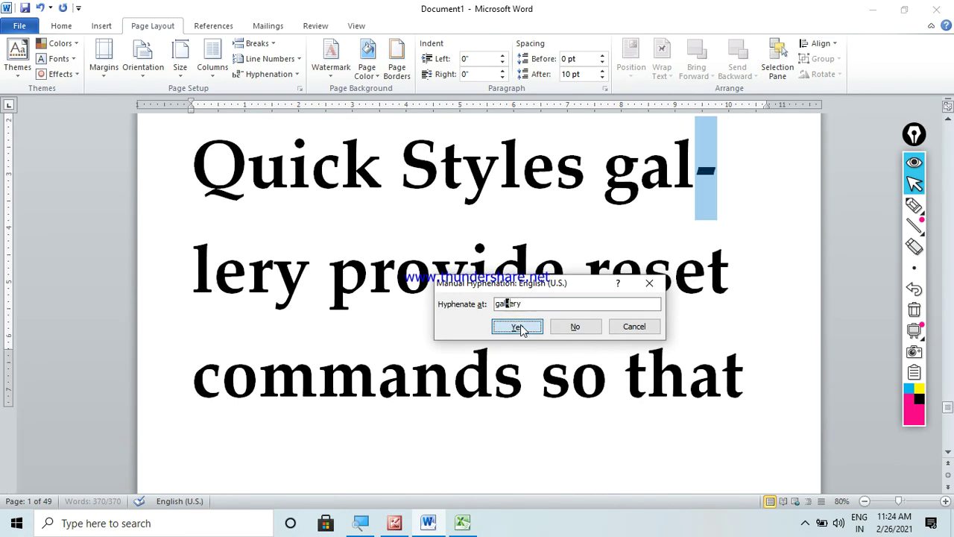
{"action": "left_click", "coordinate": [518, 327]}
{"action": "left_click", "coordinate": [518, 326]}
{"action": "left_click", "coordinate": [518, 326]}
{"action": "left_click", "coordinate": [519, 327]}
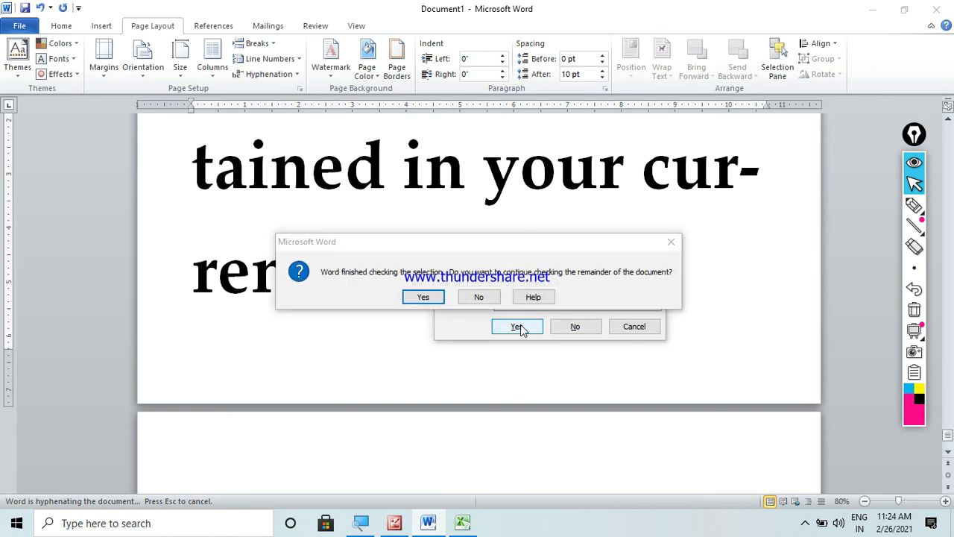
{"action": "left_click", "coordinate": [423, 297]}
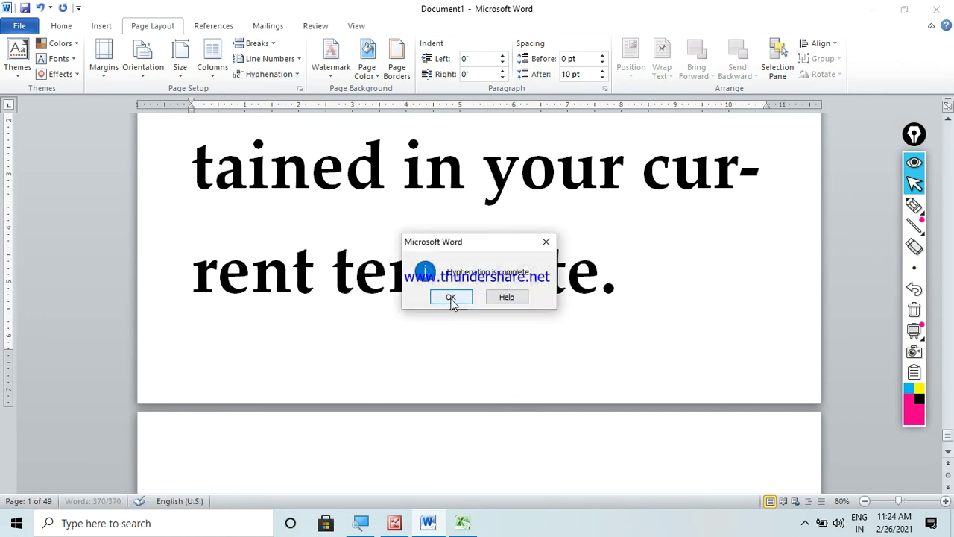
{"action": "left_click", "coordinate": [451, 297]}
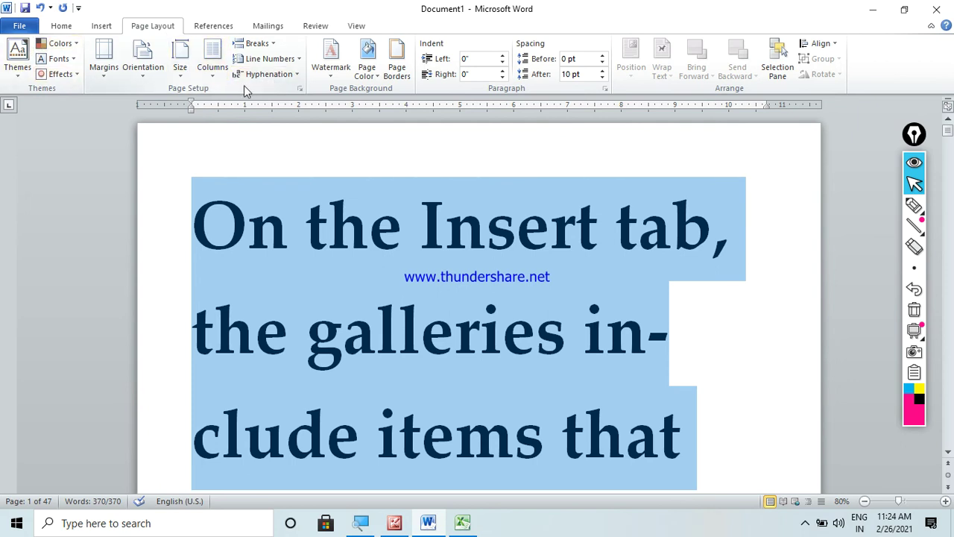
- Deselect the text and minimize the Word document window and the picture viewer window
{"action": "left_click", "coordinate": [290, 223]}
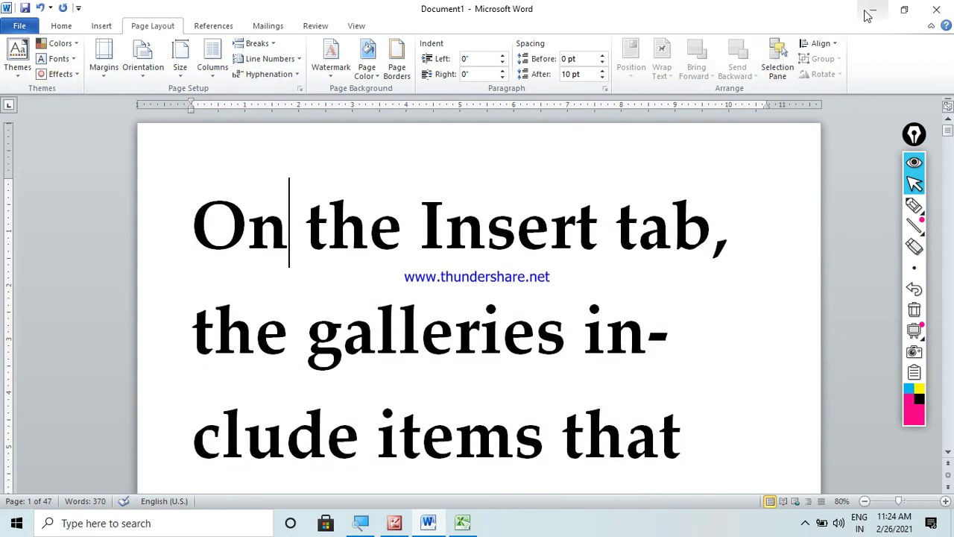
{"action": "left_click", "coordinate": [96, 30]}
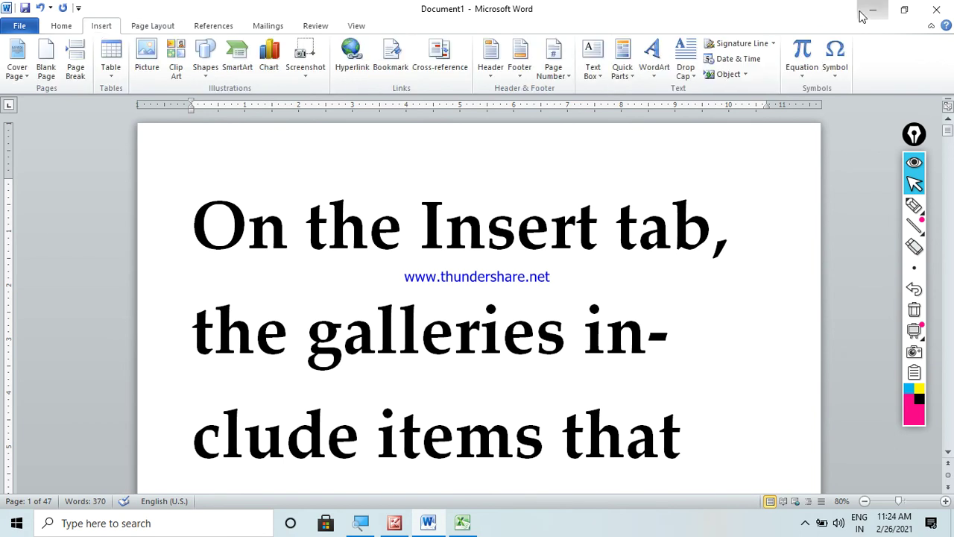
{"action": "left_click", "coordinate": [865, 13]}
{"action": "left_click", "coordinate": [869, 9]}
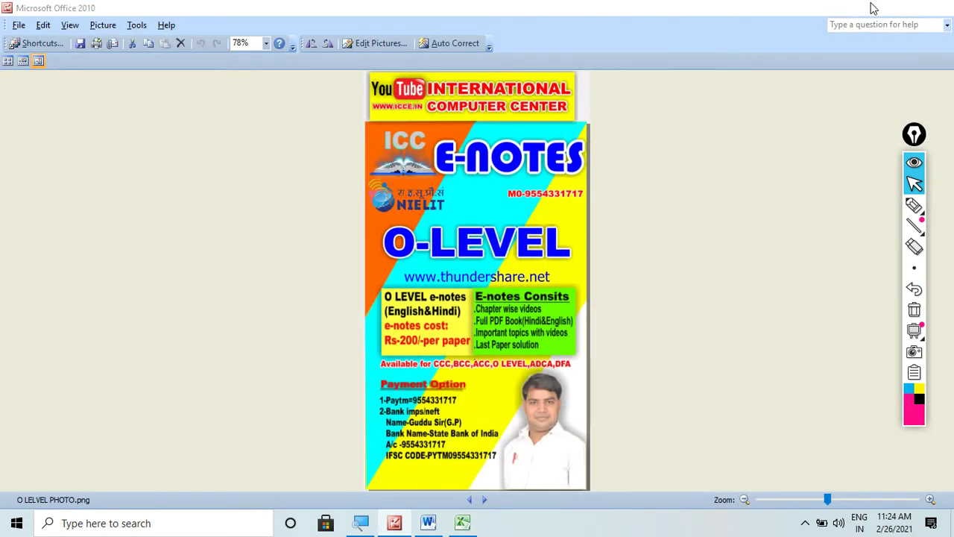
{"action": "left_click", "coordinate": [872, 8]}
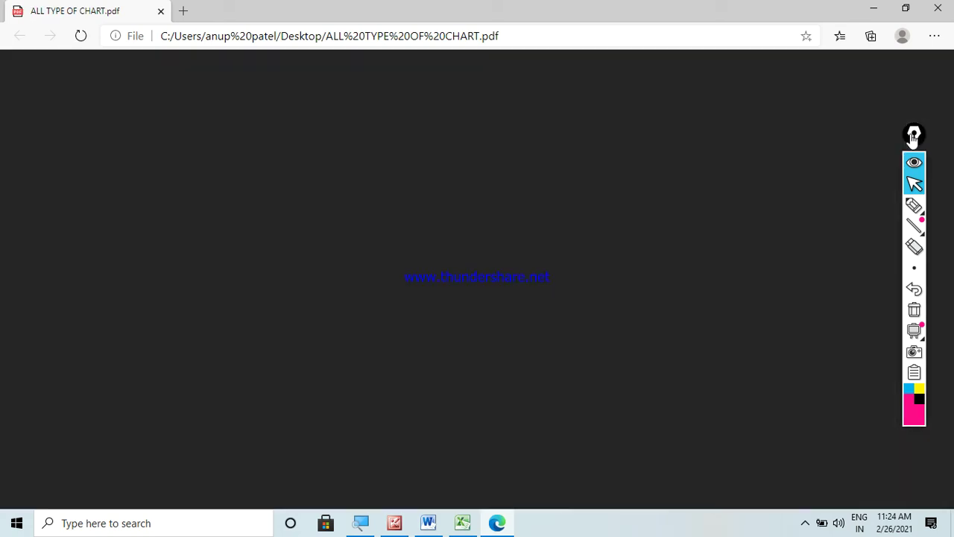
{"action": "left_click_drag", "start_coordinate": [914, 137], "coordinate": [887, 139]}
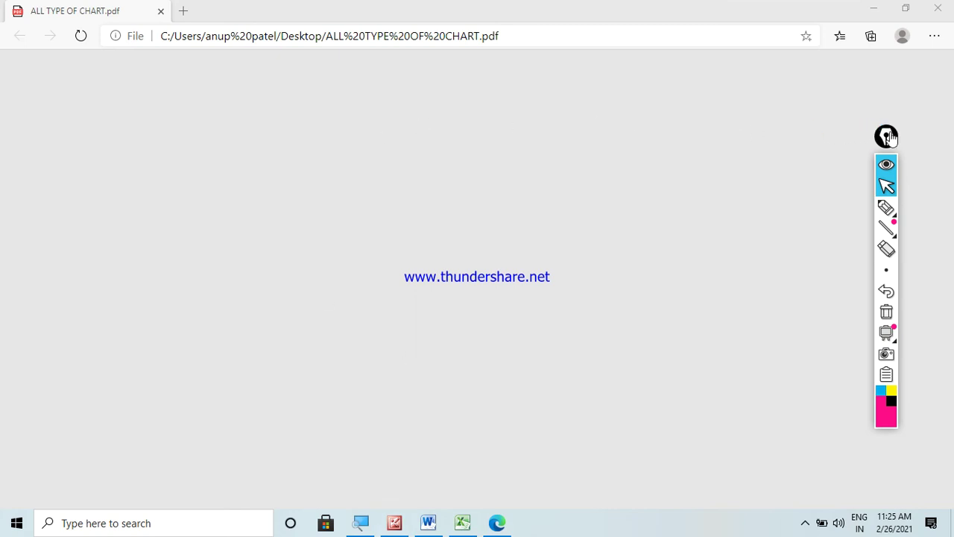
{"action": "left_click_drag", "start_coordinate": [890, 137], "coordinate": [865, 135]}
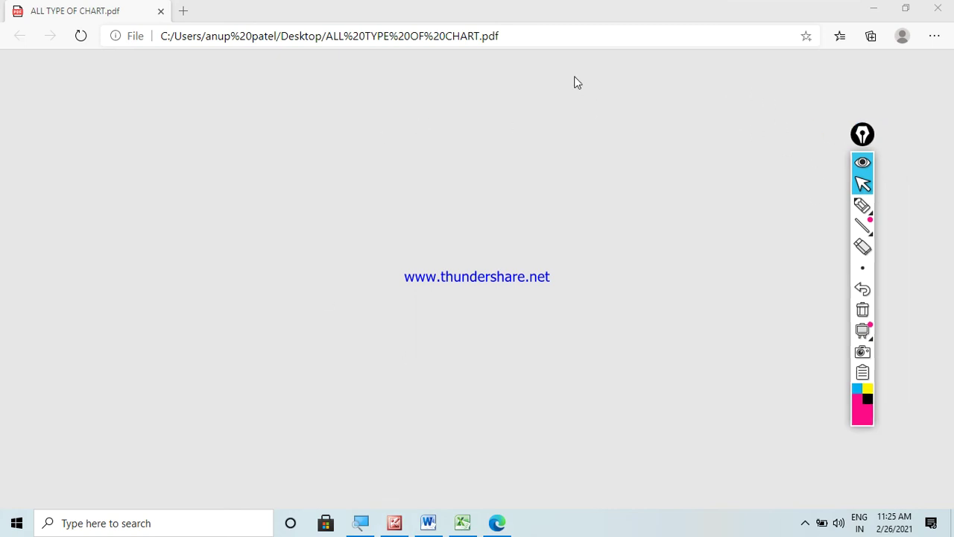